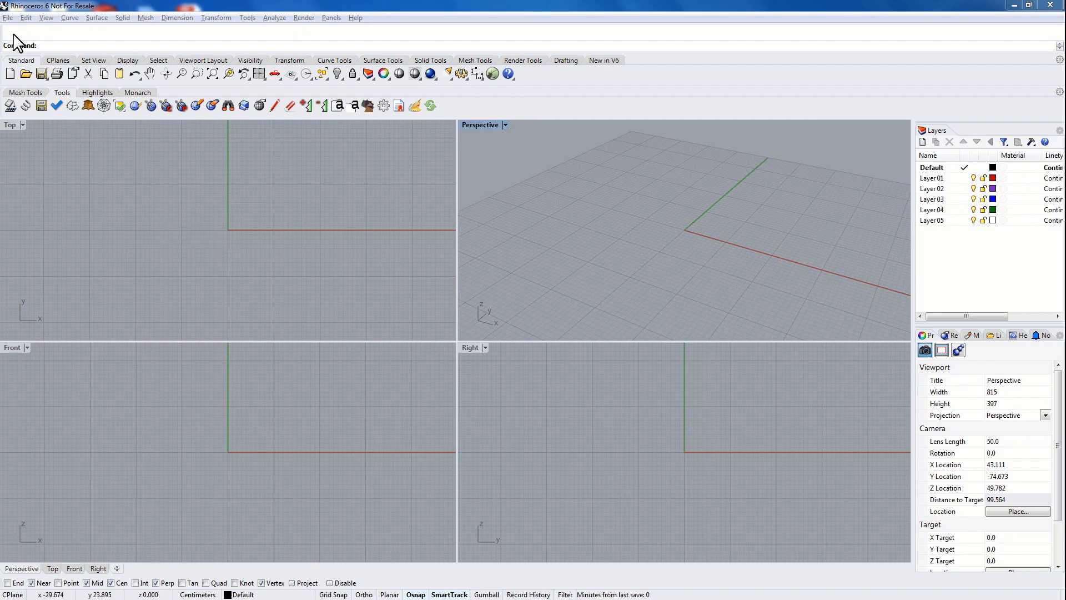
# Open Headrest Tutorial-1.2.STEP from the Videos folder, accepting the STP import options with Join surfaces enabled
pyautogui.click(25, 77)
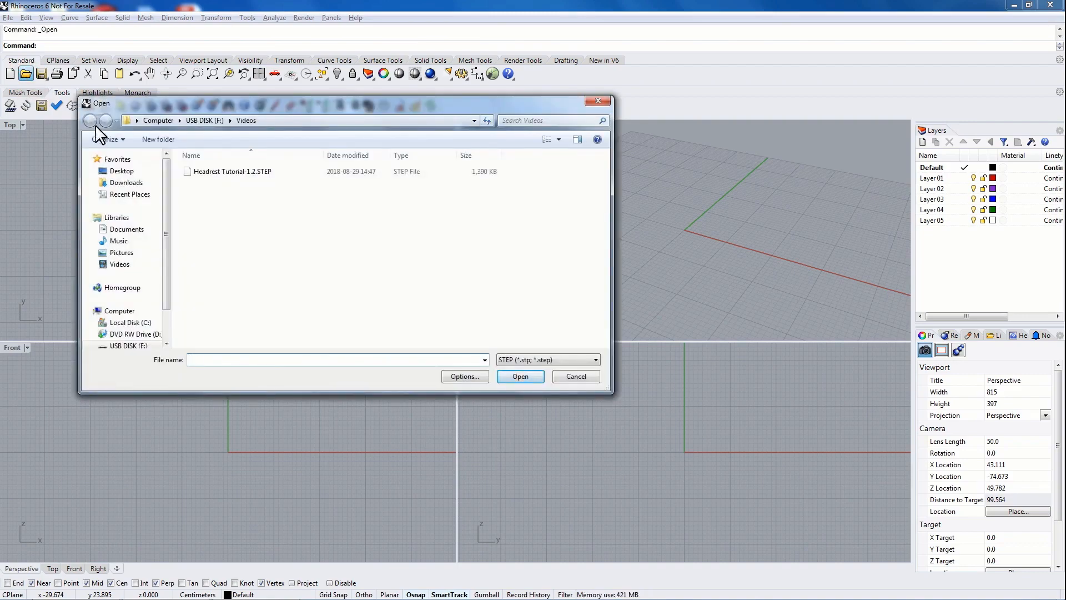
pyautogui.click(206, 173)
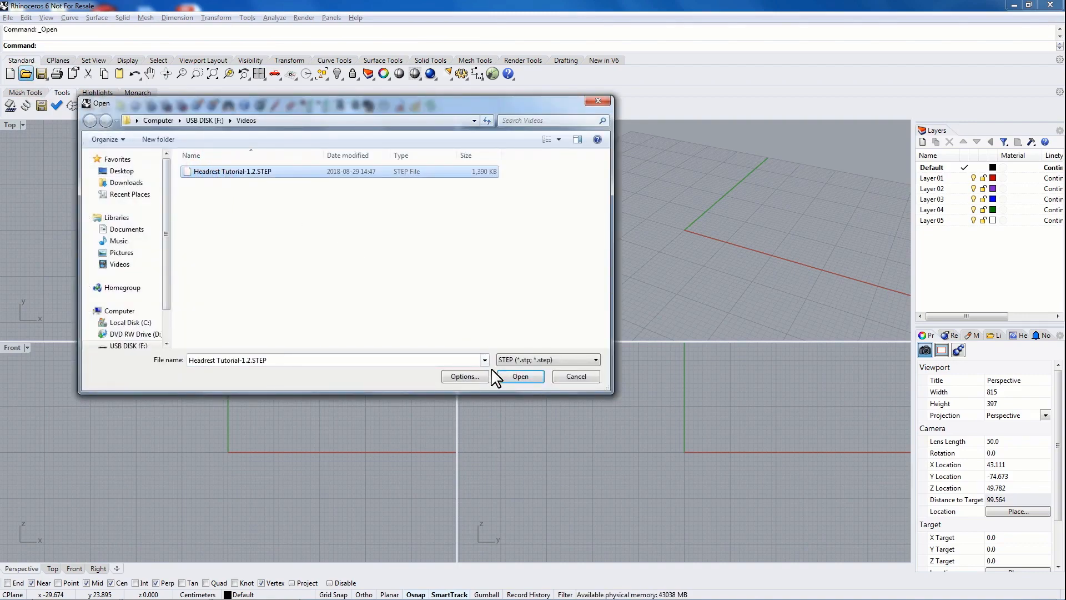
pyautogui.click(514, 377)
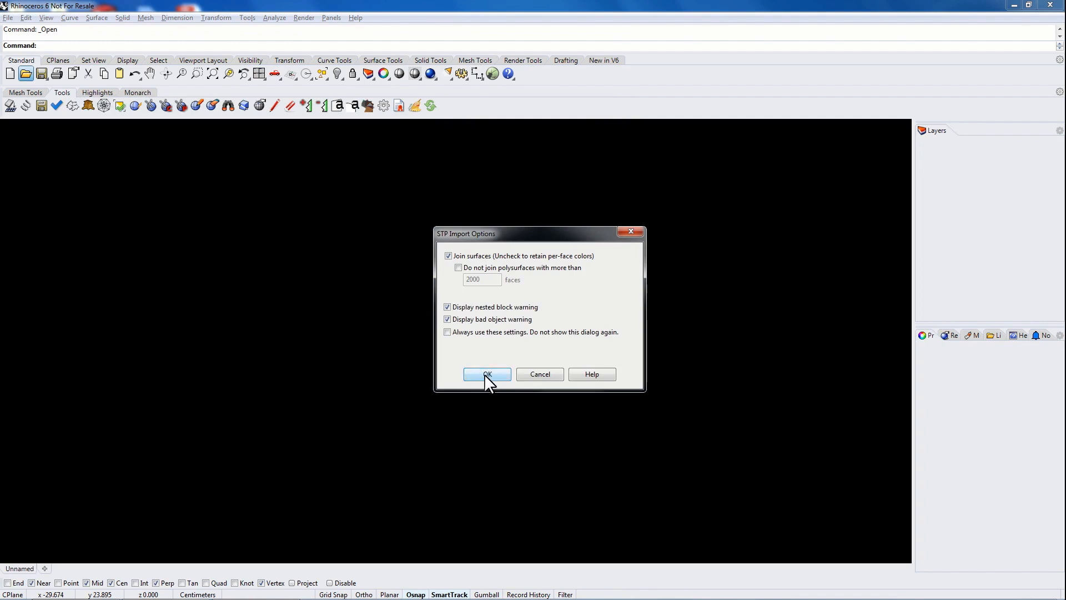
pyautogui.click(485, 376)
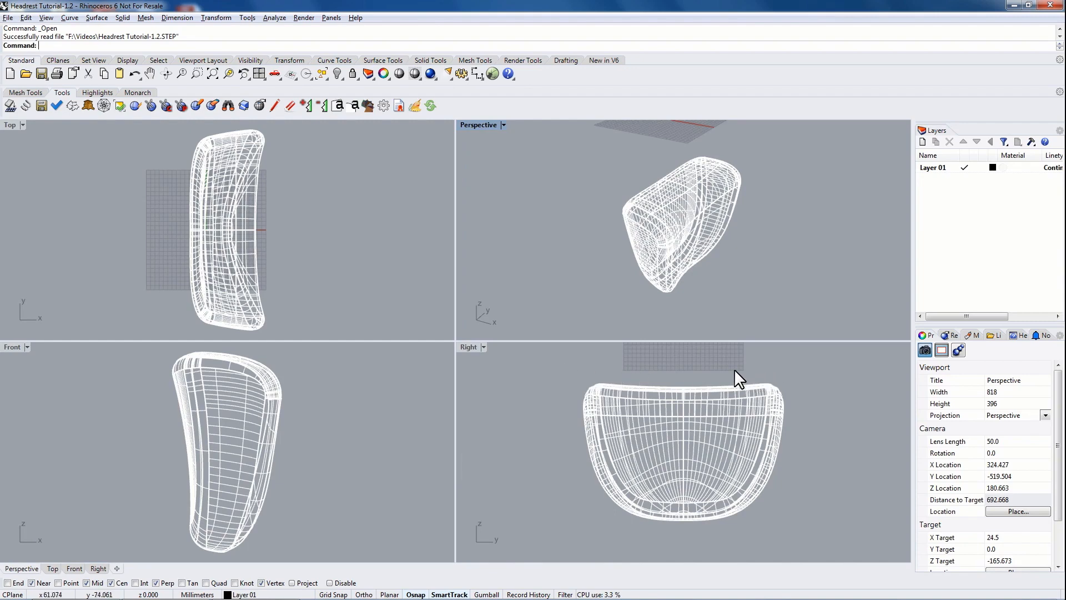
# Rotate the headrest polysurface 180 degrees in the Right view about a centre point just above it, using Ortho for the reference points
pyautogui.moveTo(733, 368)
pyautogui.mouseDown(button='right')
pyautogui.moveTo(725, 388)
pyautogui.moveTo(744, 392)
pyautogui.moveTo(718, 381)
pyautogui.moveTo(741, 355)
pyautogui.mouseUp(button='right')
pyautogui.moveTo(734, 212); pyautogui.dragTo(665, 297, button='right')
pyautogui.click(800, 386)
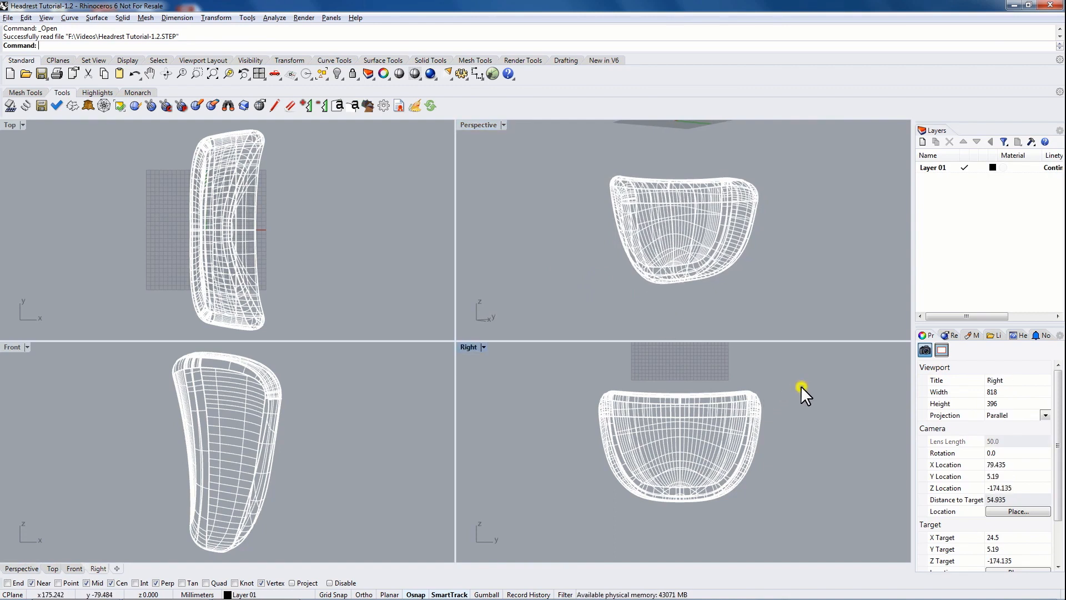
pyautogui.moveTo(800, 386); pyautogui.dragTo(677, 410, button='right')
pyautogui.scroll(-2, 777, 397)
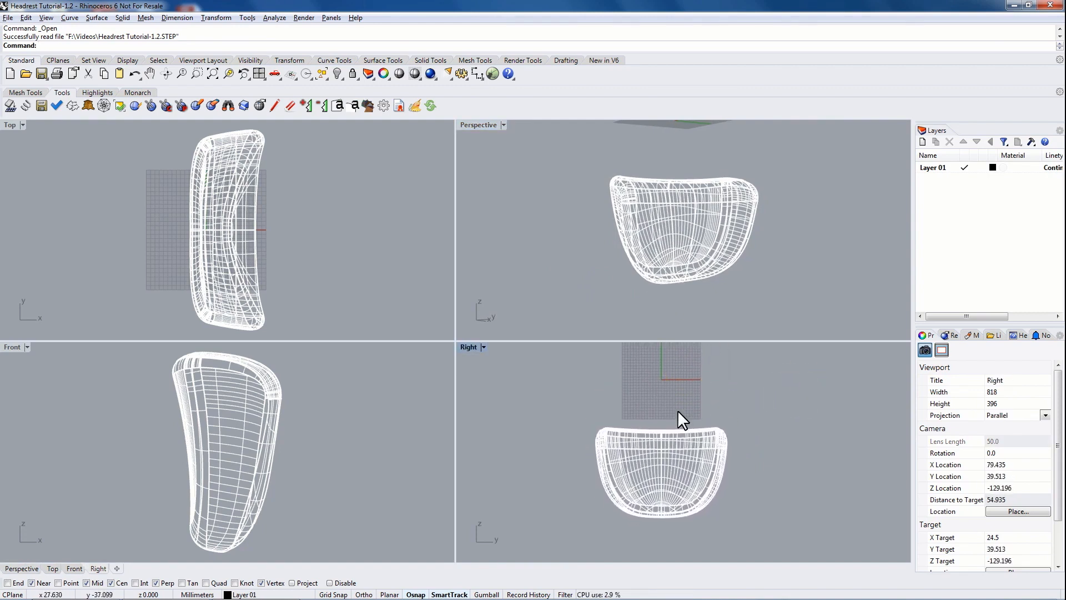
pyautogui.click(681, 446)
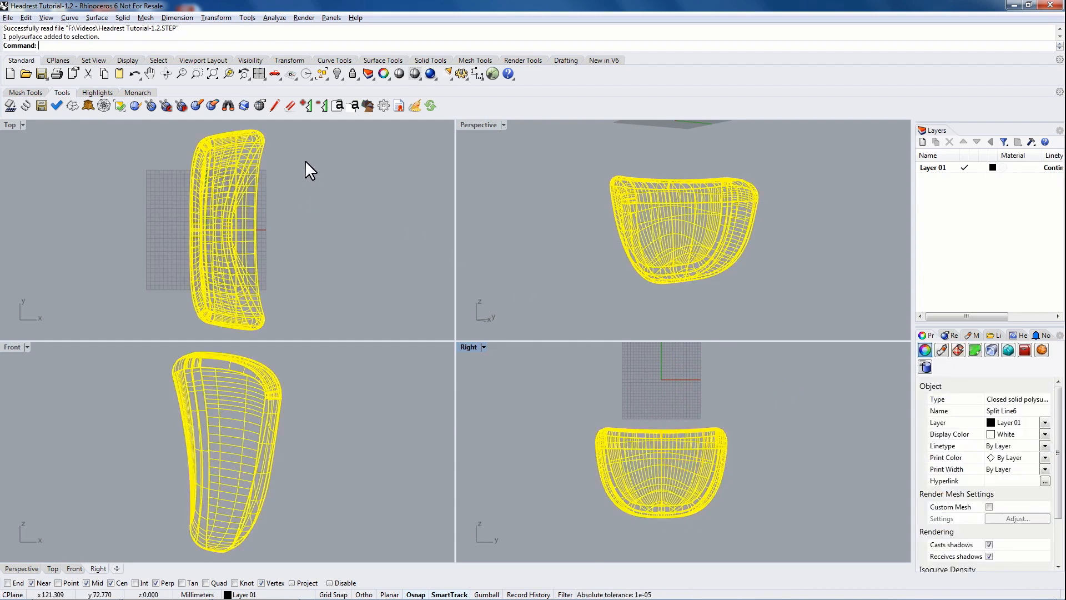
pyautogui.click(290, 60)
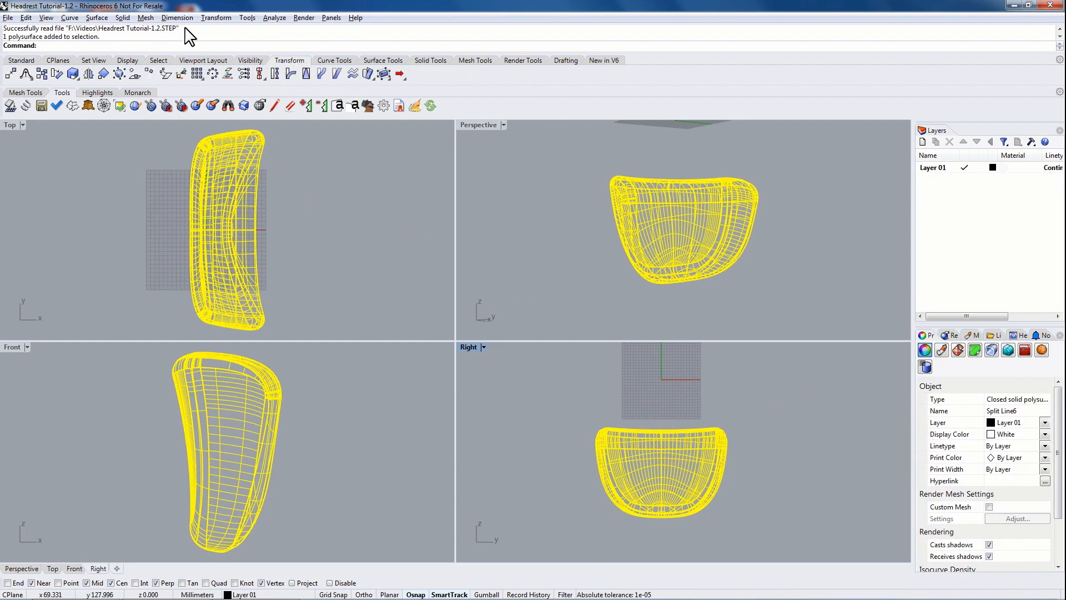
pyautogui.click(73, 74)
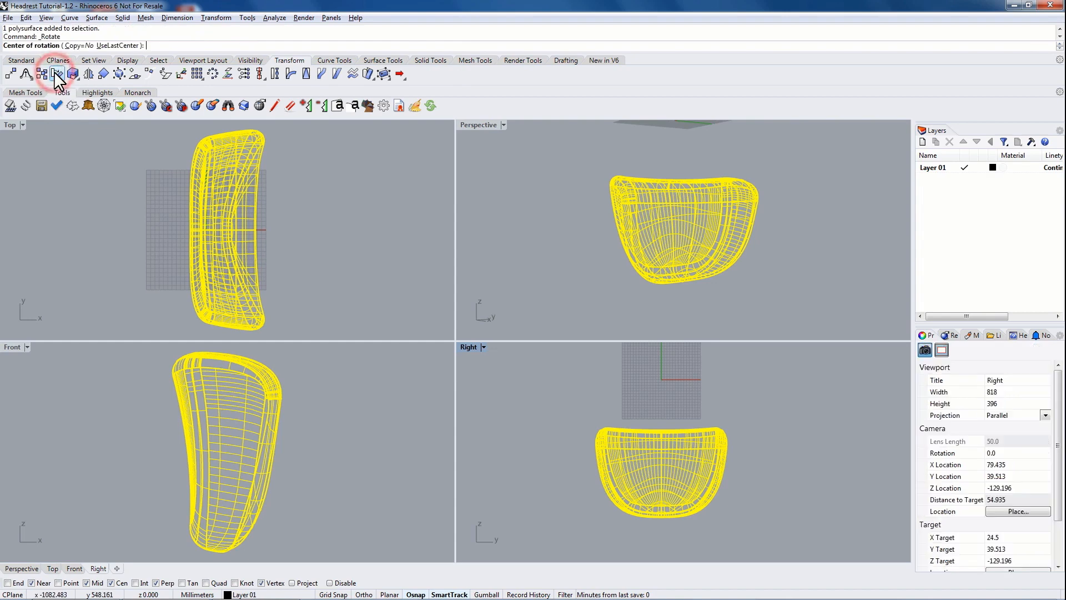
pyautogui.click(661, 406)
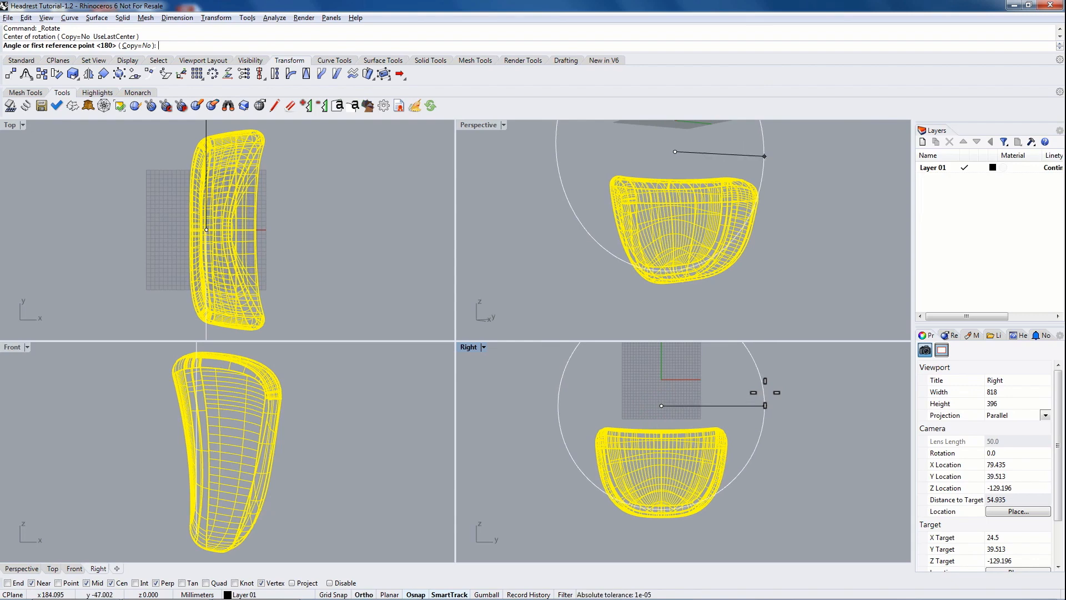
pyautogui.press('F8')
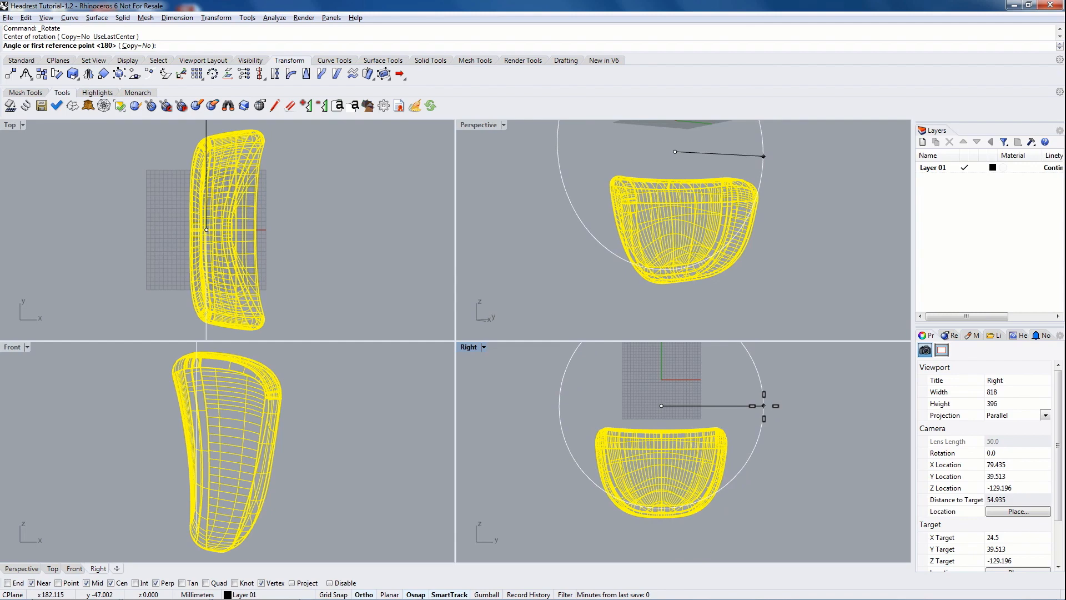
pyautogui.click(764, 405)
pyautogui.press('F8')
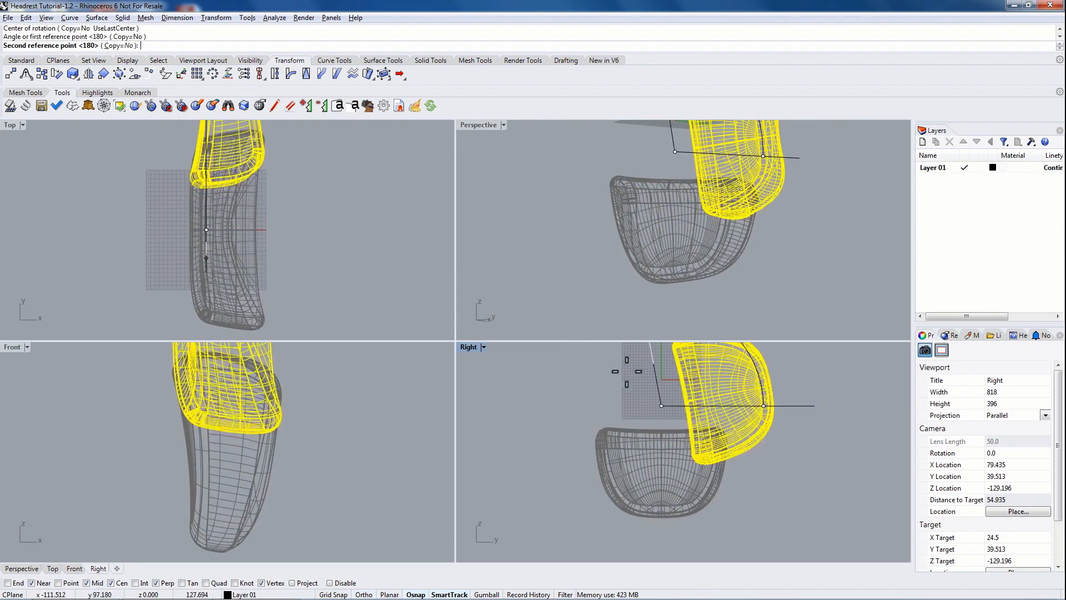
pyautogui.press('F8')
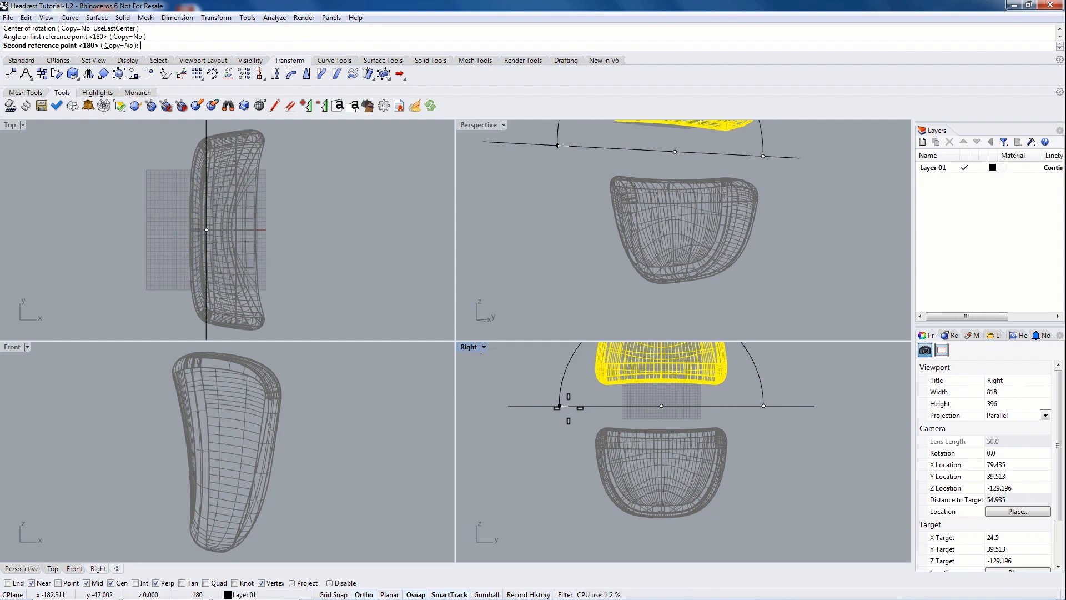
pyautogui.click(568, 408)
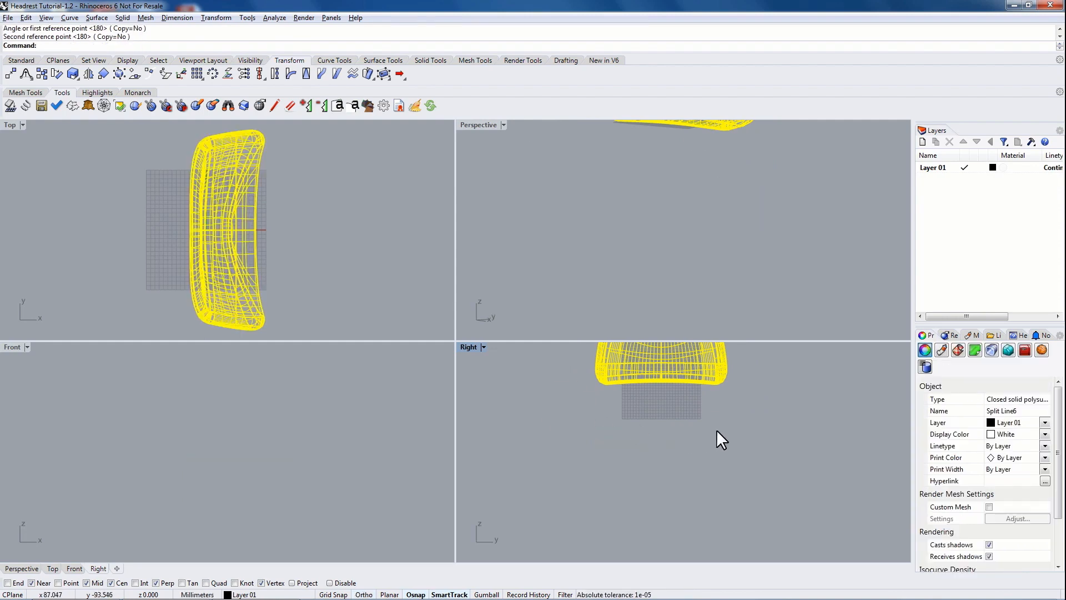
# Maximize the Perspective viewport, deselect the headrest, and zoom to the model's extents
pyautogui.moveTo(716, 429); pyautogui.dragTo(759, 488, button='right')
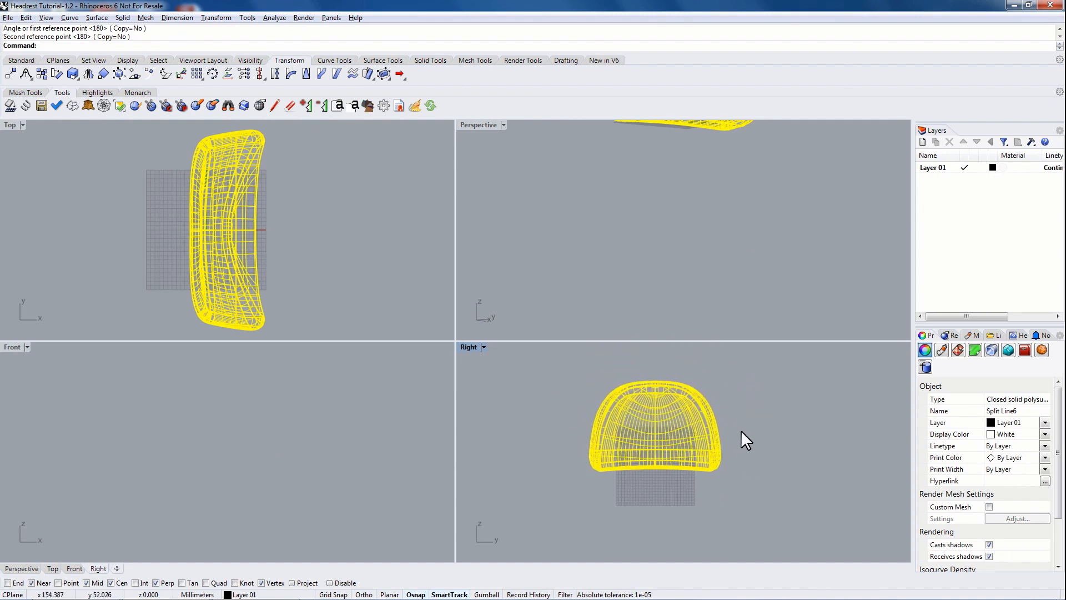
pyautogui.moveTo(745, 441)
pyautogui.mouseDown(button='right')
pyautogui.moveTo(742, 421)
pyautogui.moveTo(748, 450)
pyautogui.mouseUp(button='right')
pyautogui.keyDown('shift'); pyautogui.moveTo(673, 264); pyautogui.dragTo(716, 290, button='right'); pyautogui.keyUp('shift')
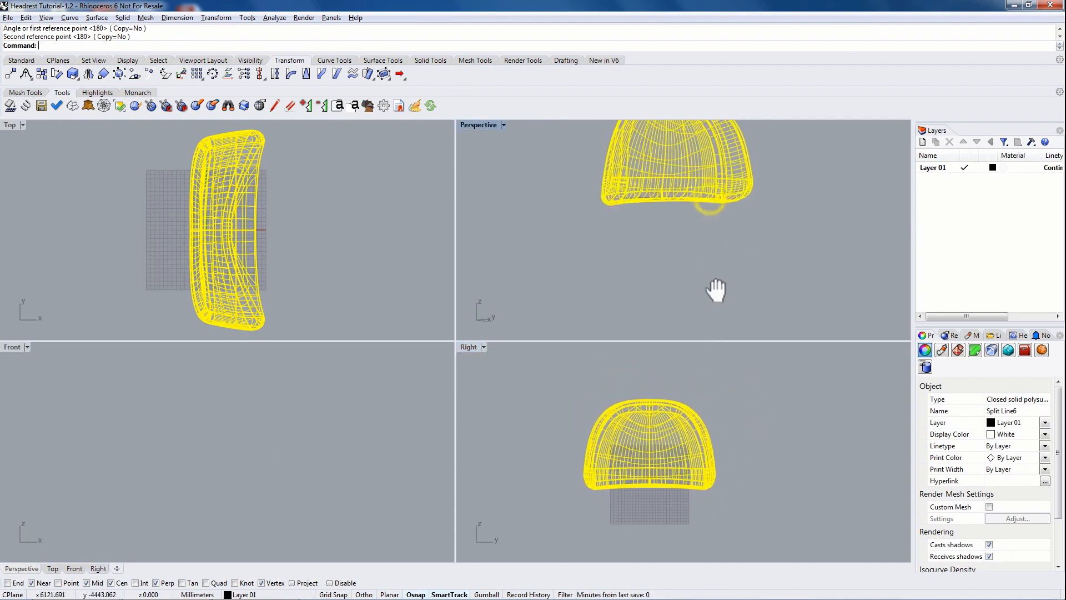
pyautogui.moveTo(783, 179); pyautogui.dragTo(732, 226, button='right')
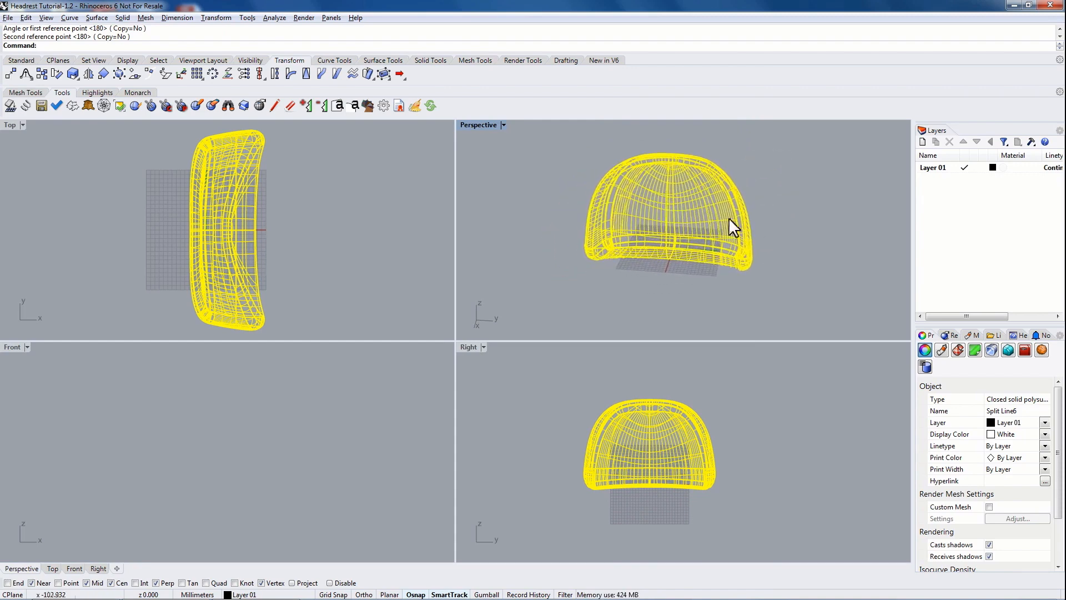
pyautogui.doubleClick(476, 125)
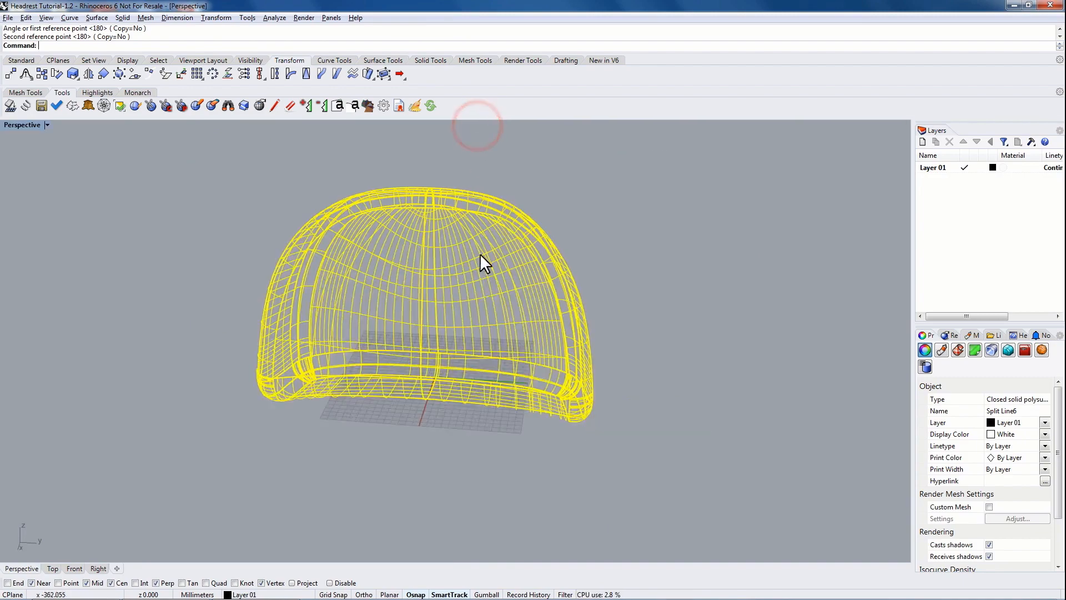
pyautogui.moveTo(630, 264); pyautogui.dragTo(656, 245, button='right')
pyautogui.click(671, 231)
pyautogui.keyDown('shift'); pyautogui.moveTo(578, 217); pyautogui.dragTo(691, 259, button='right'); pyautogui.keyUp('shift')
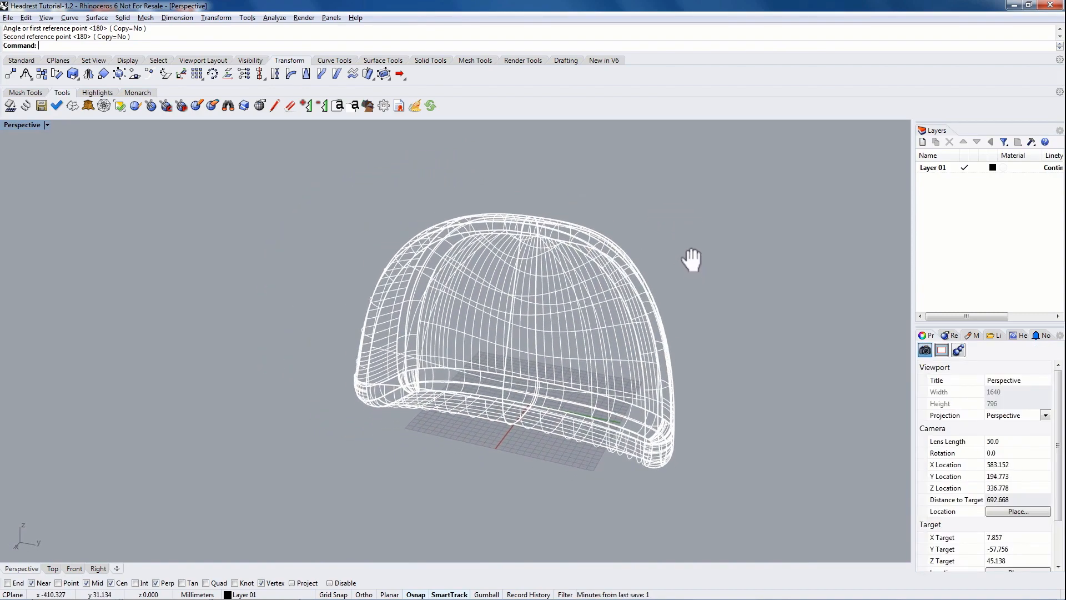
pyautogui.click(21, 60)
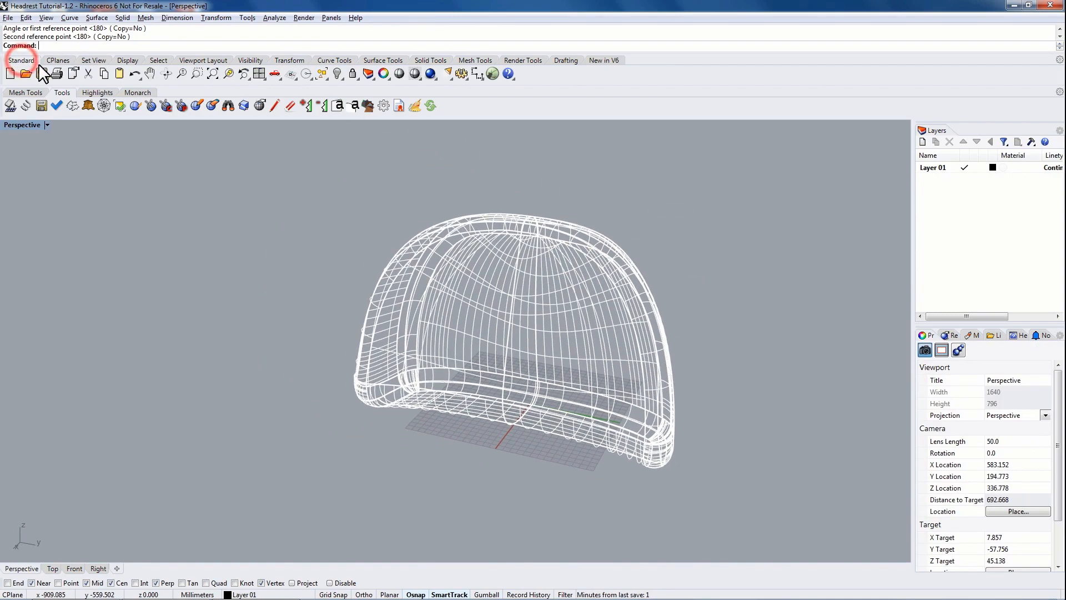
pyautogui.click(214, 76)
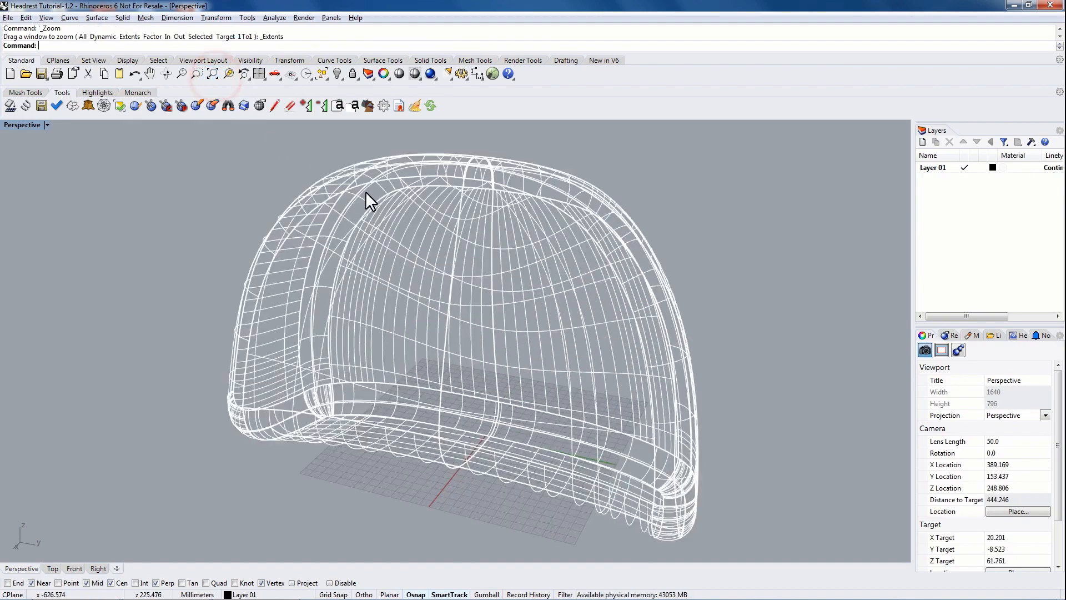
# Set the Perspective viewport's display mode to Shaded
pyautogui.moveTo(730, 285); pyautogui.dragTo(473, 266, button='right')
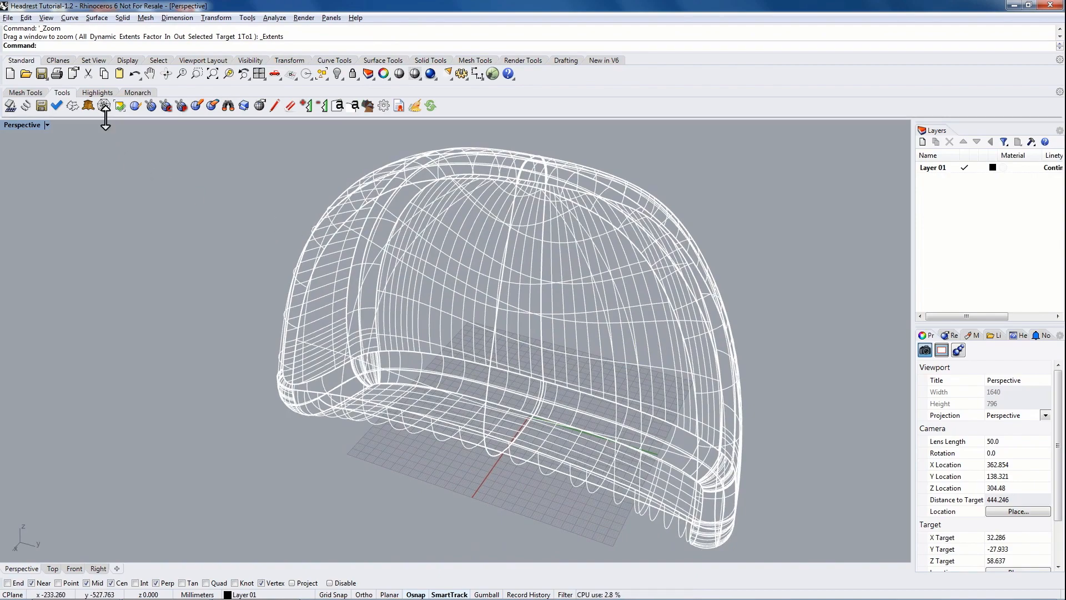
pyautogui.moveTo(405, 305); pyautogui.dragTo(633, 266, button='right')
pyautogui.moveTo(391, 375); pyautogui.dragTo(368, 305, button='right')
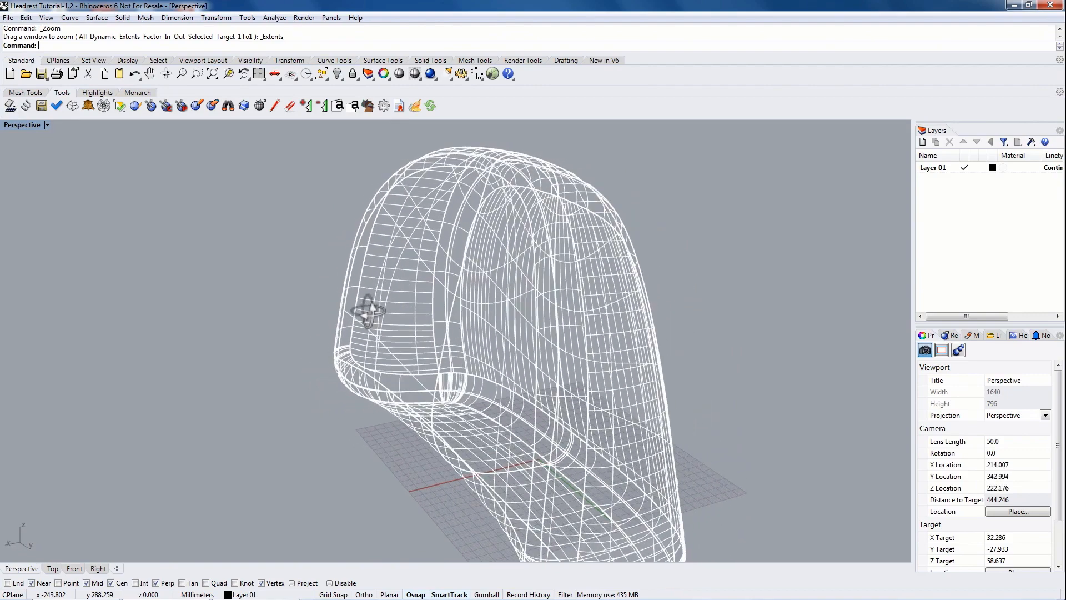
pyautogui.click(26, 125)
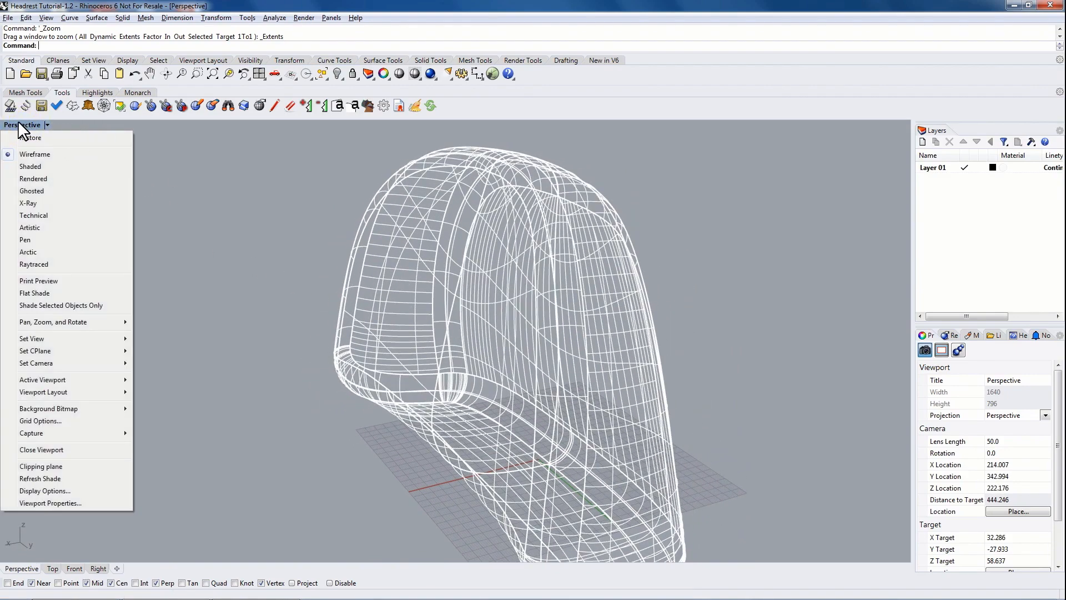
pyautogui.click(30, 167)
# Examine the shaded headrest's front face, rounded edges and sides from several angles
pyautogui.moveTo(300, 295)
pyautogui.mouseDown(button='right')
pyautogui.moveTo(405, 355)
pyautogui.moveTo(468, 348)
pyautogui.moveTo(507, 305)
pyautogui.moveTo(477, 372)
pyautogui.moveTo(536, 322)
pyautogui.moveTo(419, 385)
pyautogui.moveTo(512, 356)
pyautogui.mouseUp(button='right')
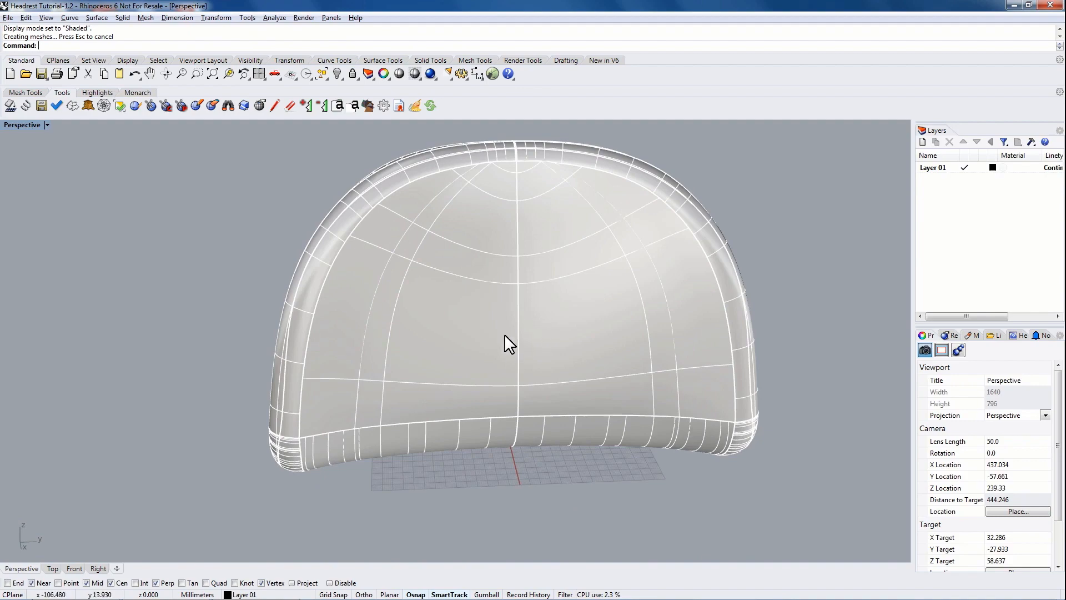
pyautogui.moveTo(545, 286); pyautogui.dragTo(567, 334, button='right')
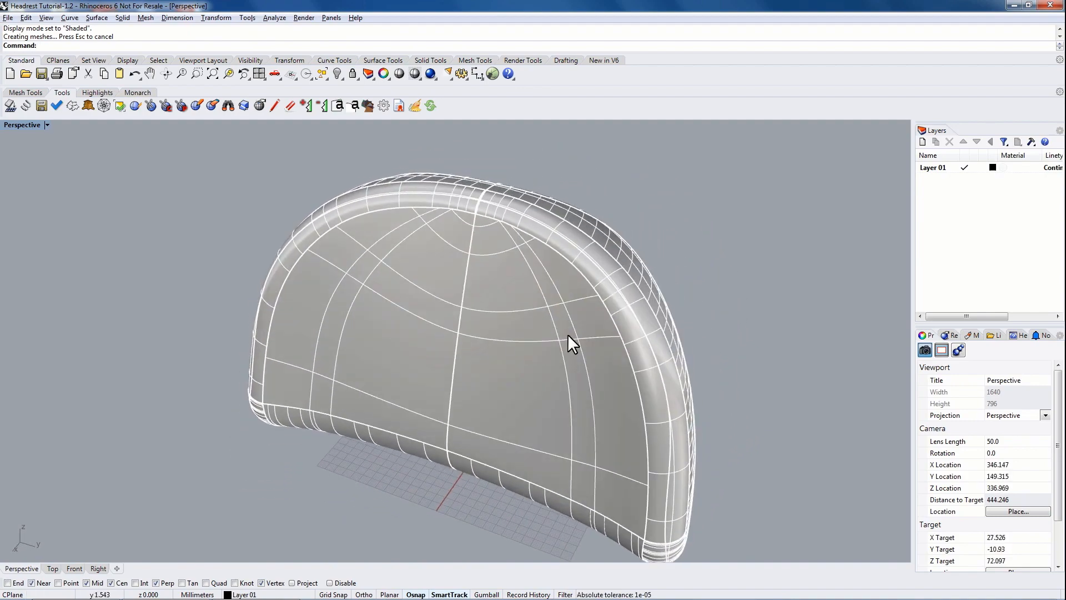
pyautogui.click(567, 334)
pyautogui.click(718, 270)
pyautogui.moveTo(709, 435); pyautogui.dragTo(575, 421, button='right')
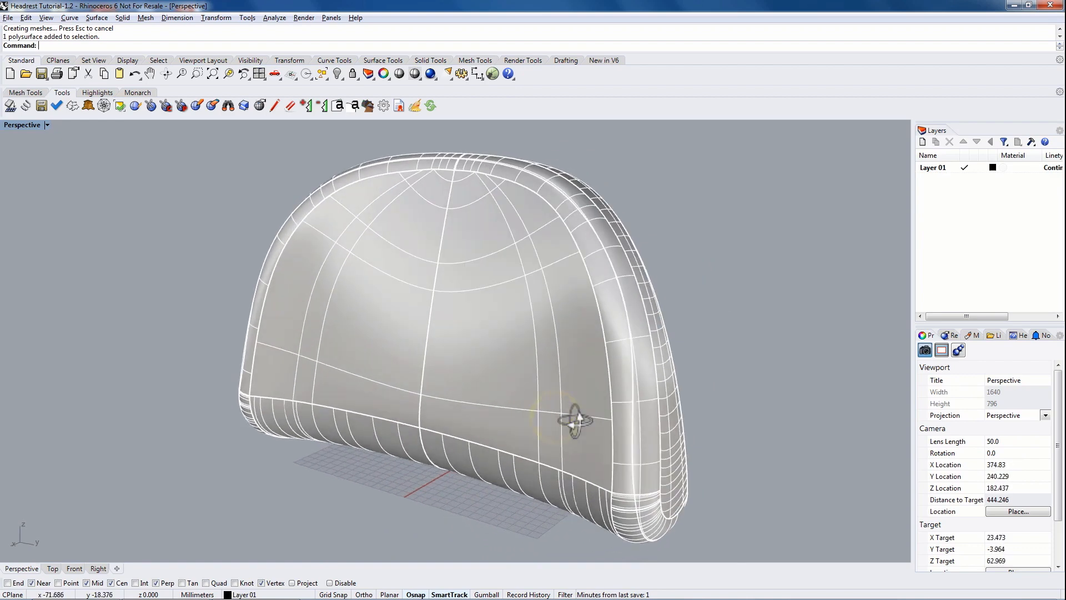
pyautogui.moveTo(435, 347); pyautogui.dragTo(518, 313, button='right')
pyautogui.moveTo(532, 244); pyautogui.dragTo(562, 279, button='right')
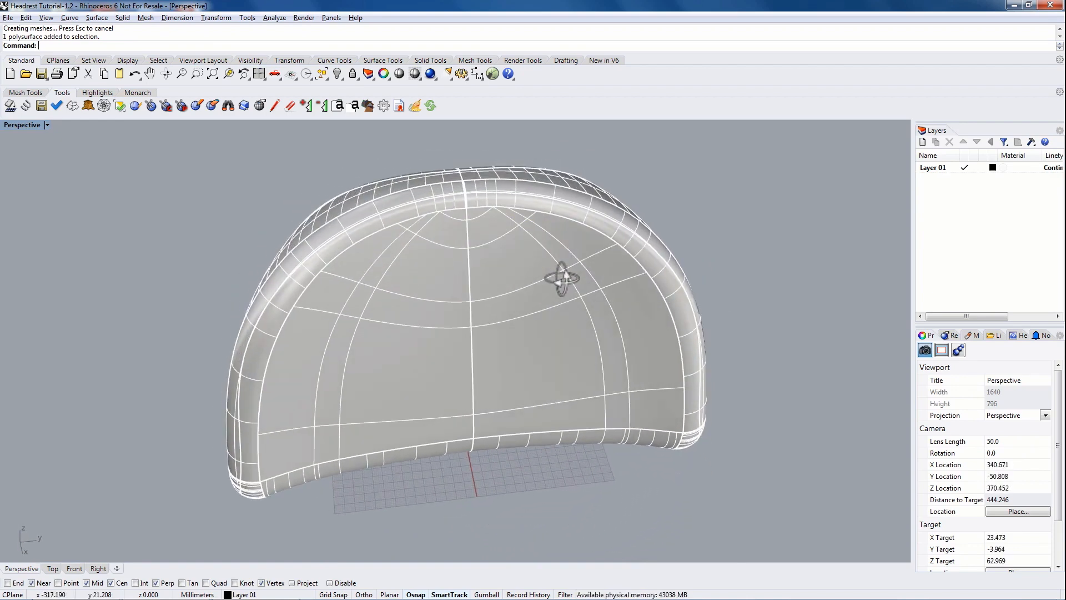
pyautogui.click(691, 215)
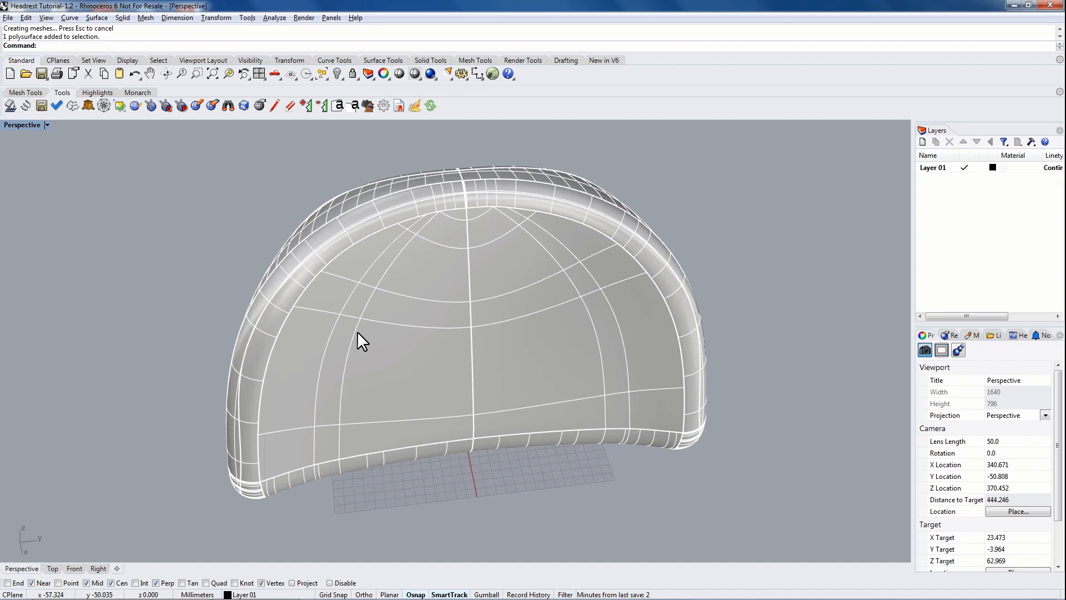
# Create a polygon mesh from the headrest polysurface with the density at the More polygons end, and deselect the polysurface
pyautogui.click(395, 301)
pyautogui.moveTo(494, 321); pyautogui.dragTo(609, 344, button='right')
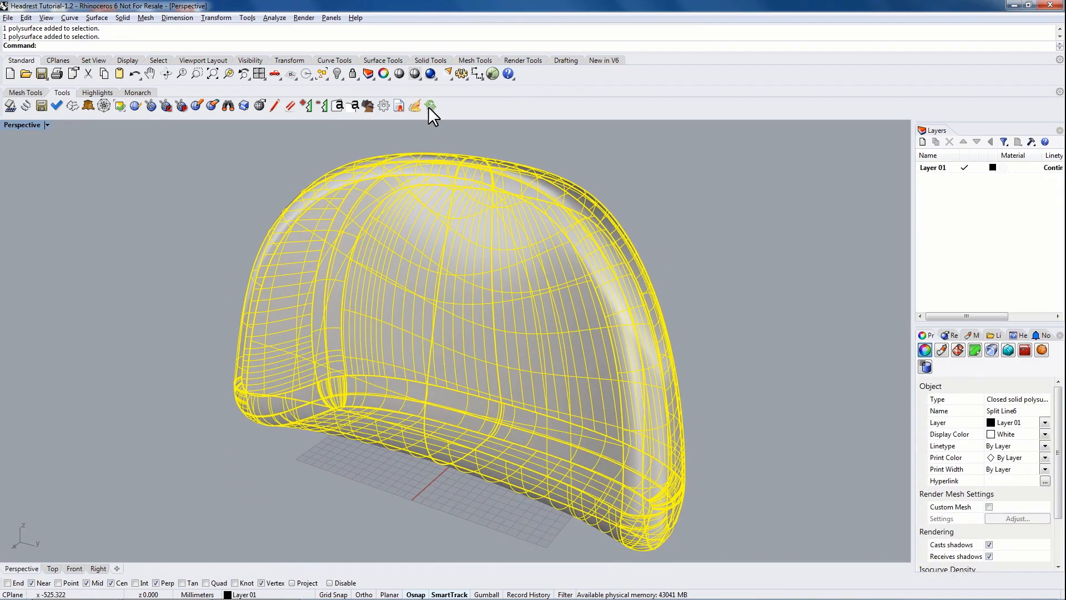
pyautogui.click(480, 61)
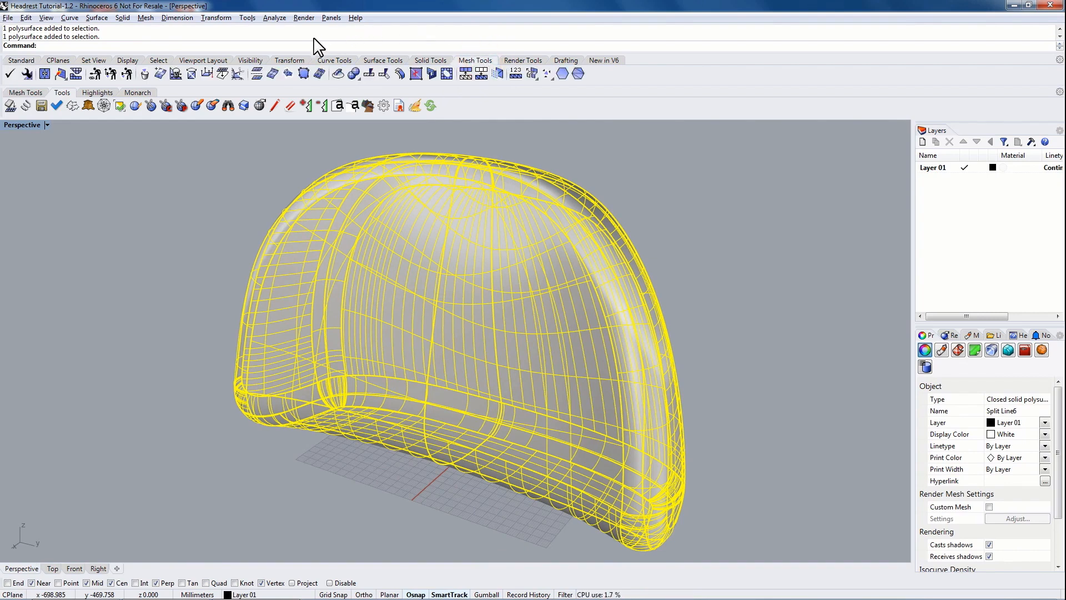
pyautogui.click(272, 74)
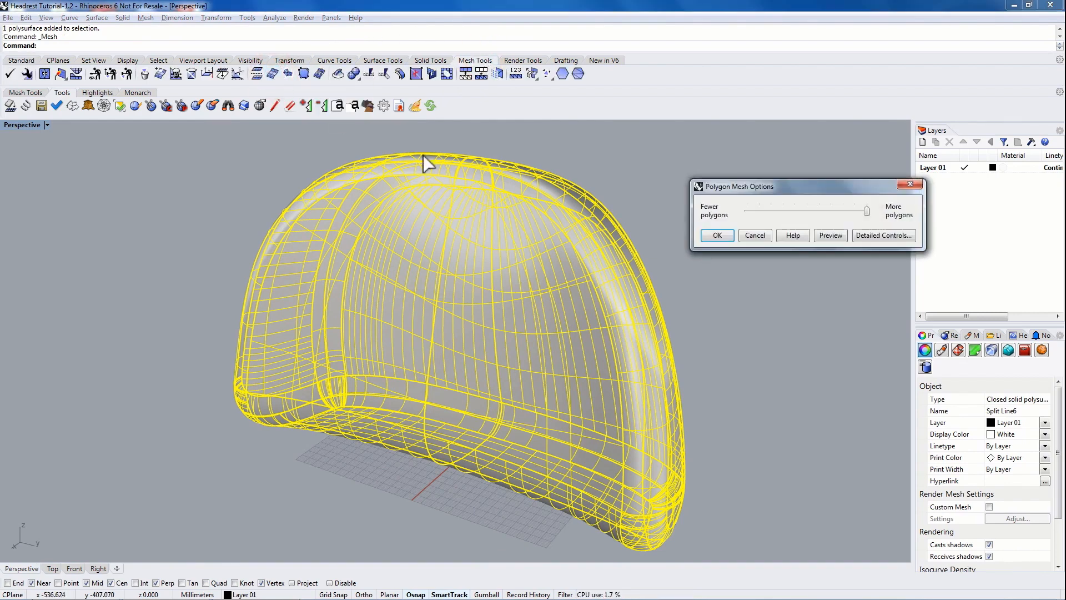
pyautogui.moveTo(754, 182); pyautogui.dragTo(720, 150)
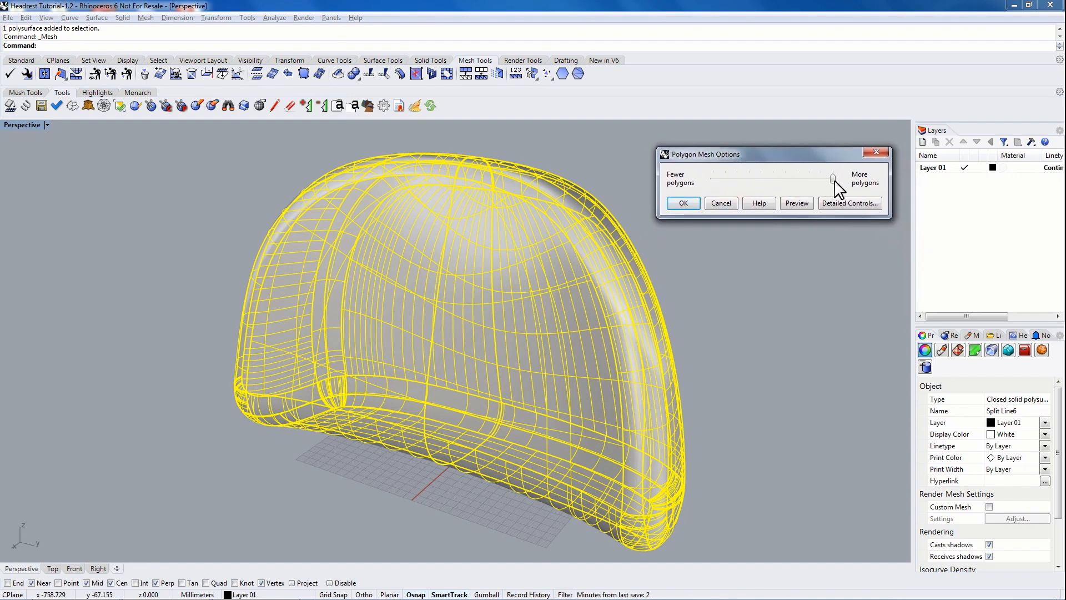
pyautogui.click(687, 204)
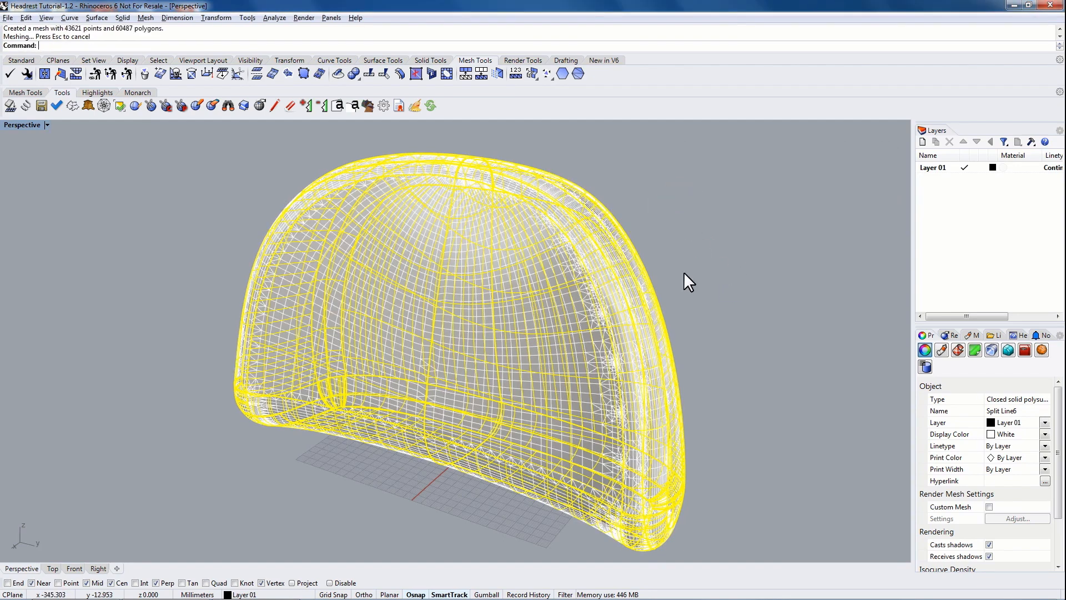
pyautogui.click(716, 246)
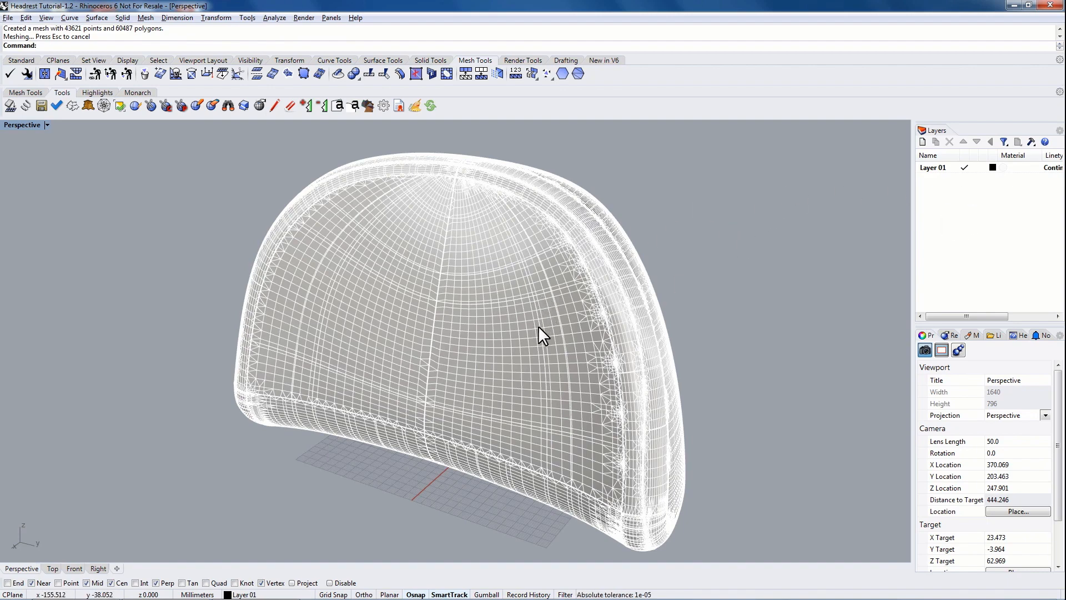
# Create a new layer named Mesh
pyautogui.rightClick(951, 205)
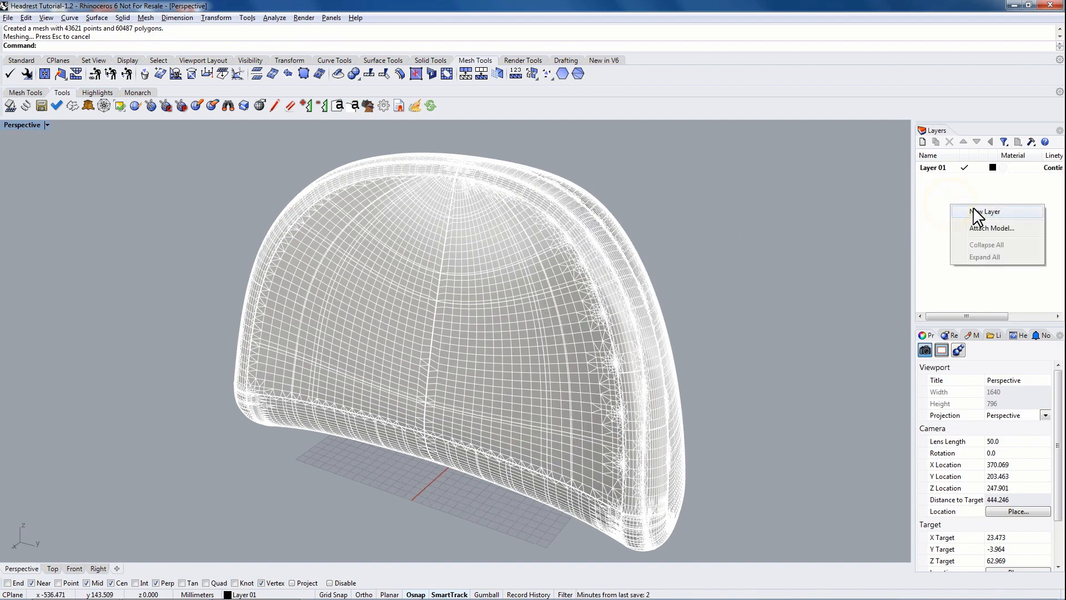
pyautogui.click(940, 222)
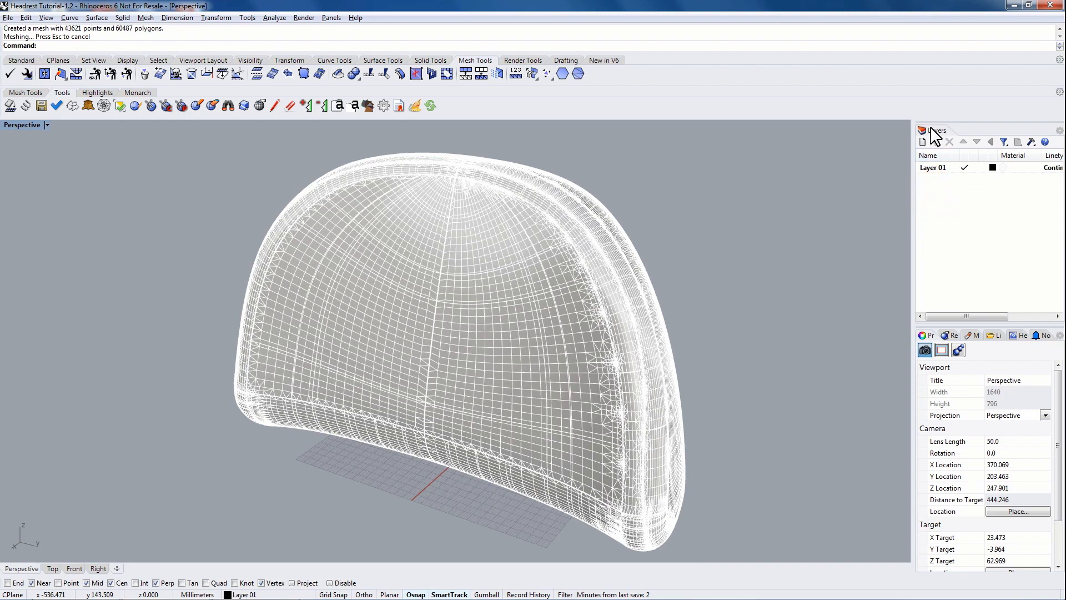
pyautogui.click(931, 128)
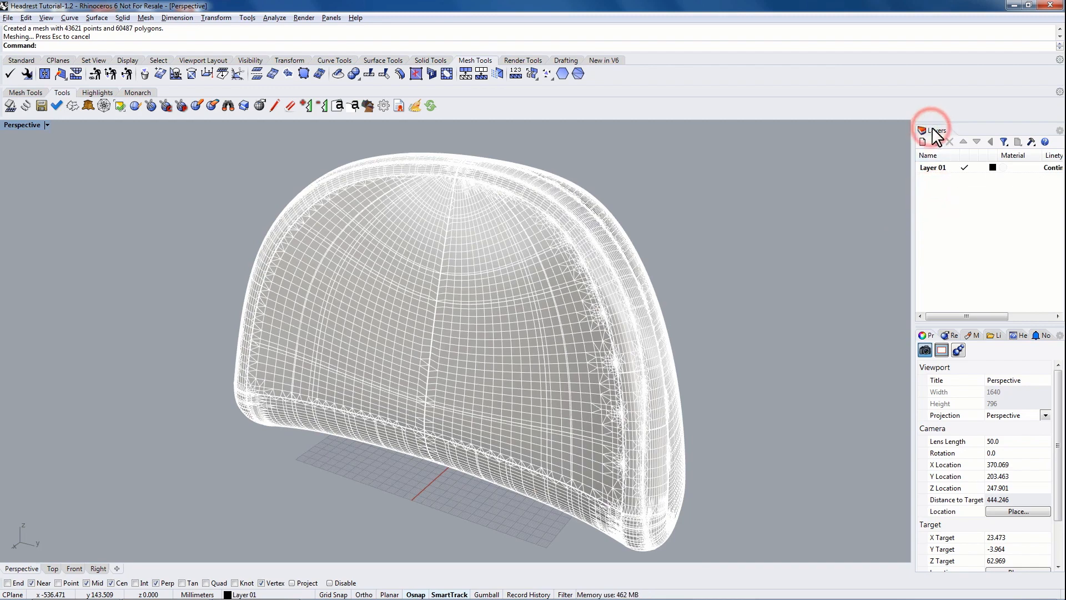
pyautogui.rightClick(968, 206)
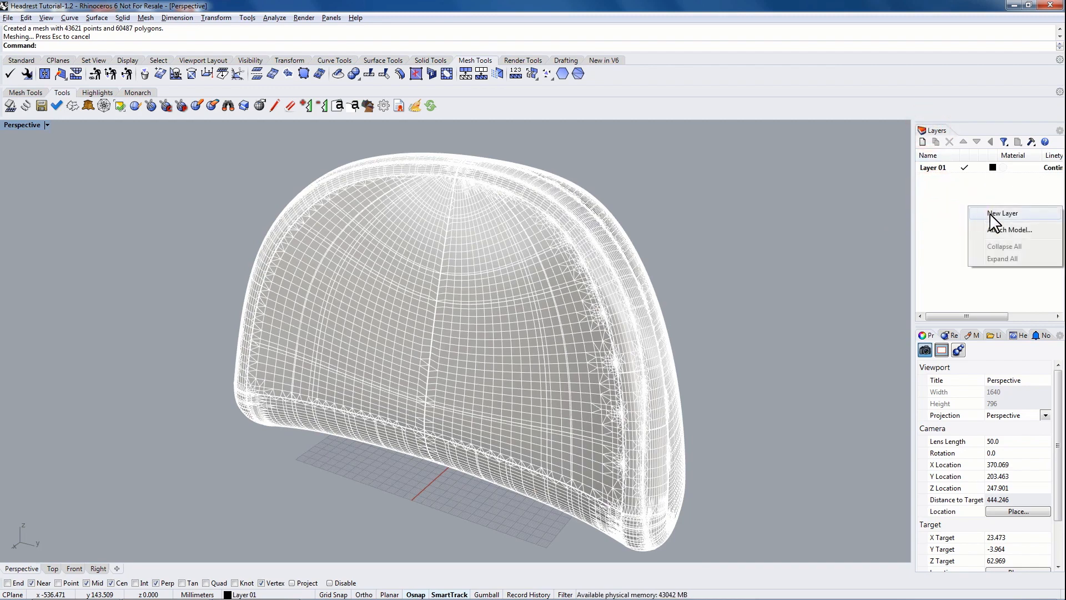
pyautogui.click(989, 214)
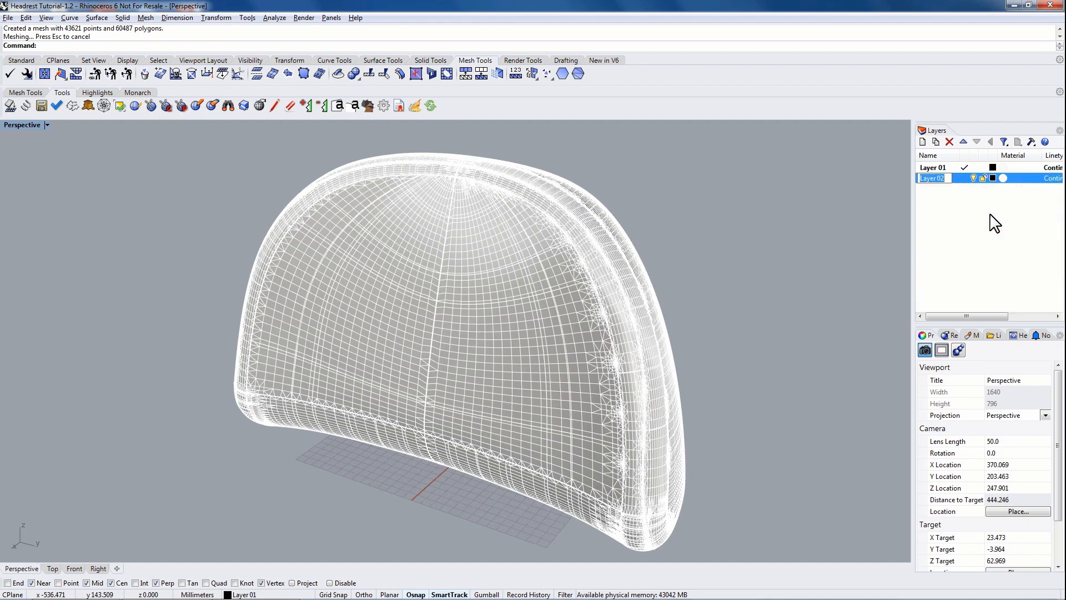
pyautogui.write('Mesh')
pyautogui.press('Return')
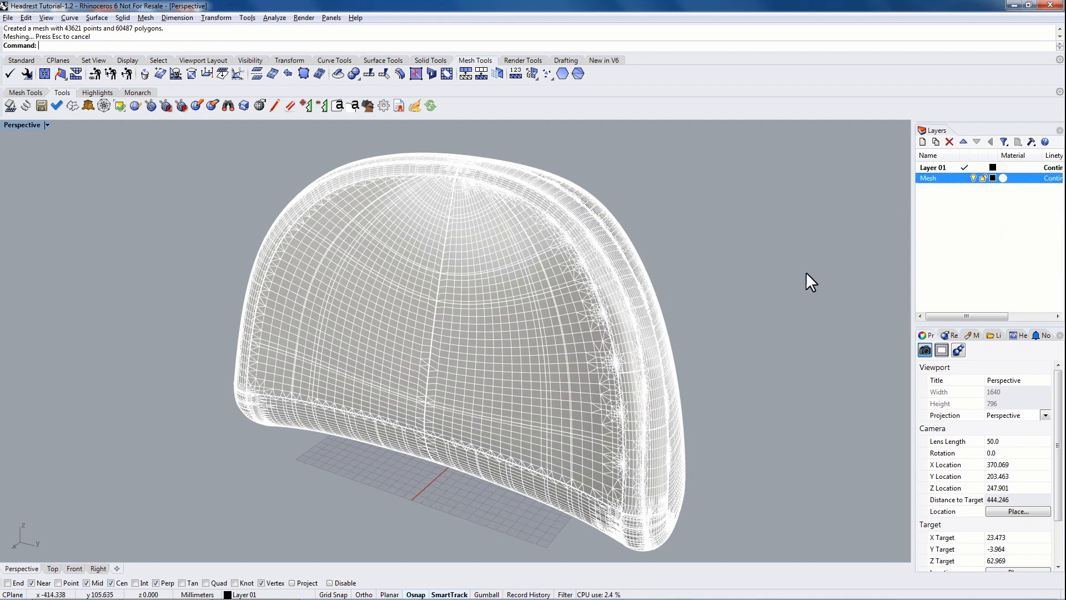
# Select the headrest's polygon mesh and assign it to the Mesh layer
pyautogui.click(582, 329)
pyautogui.click(666, 259)
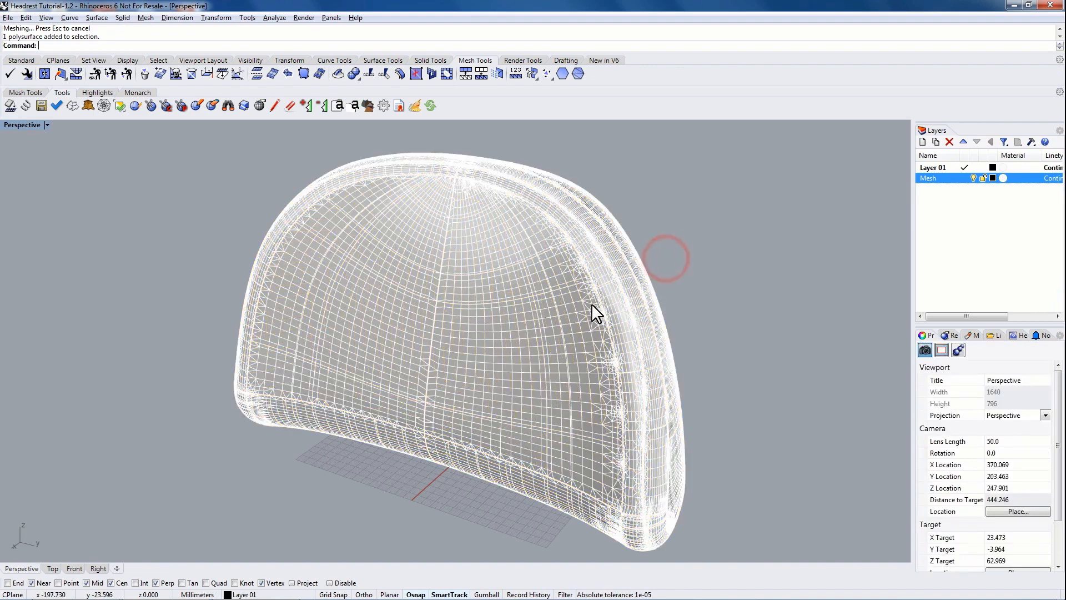
pyautogui.click(584, 306)
pyautogui.click(619, 337)
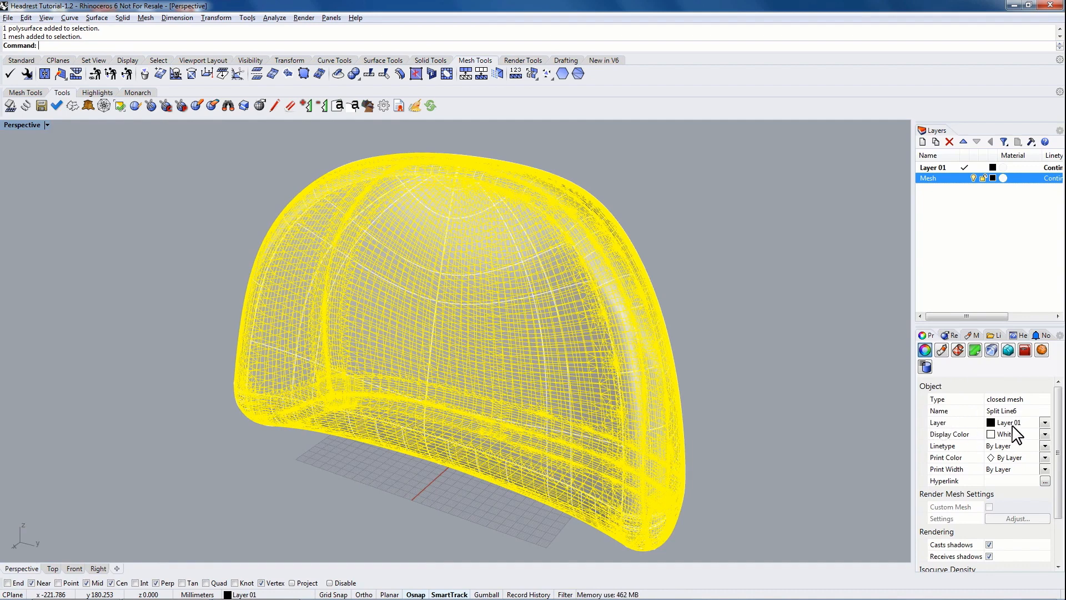
pyautogui.click(1045, 422)
pyautogui.click(1005, 444)
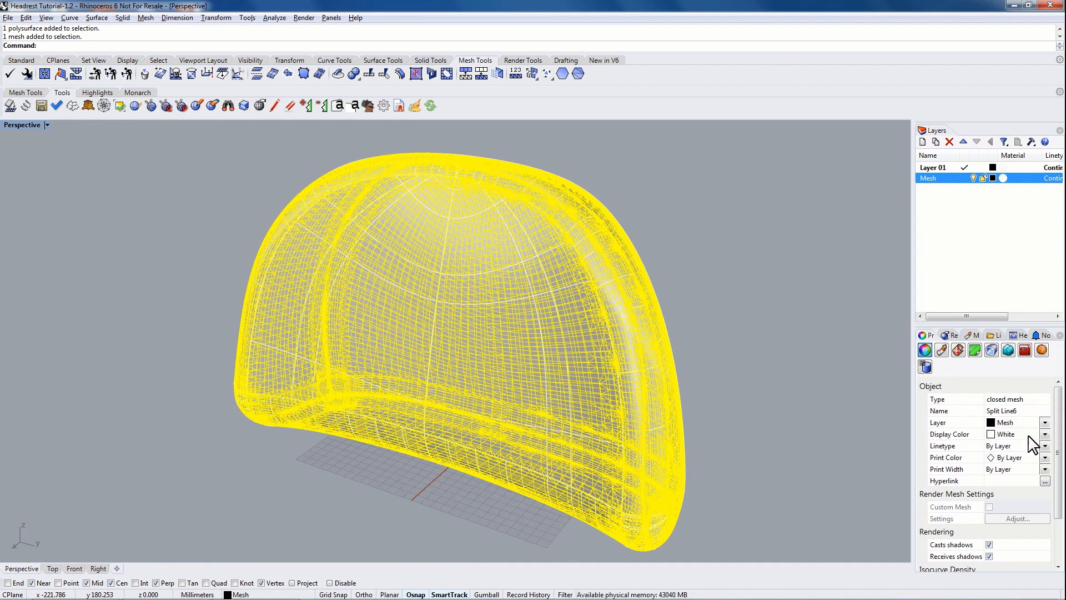
# Set the headrest mesh's display color to By Layer and deselect it
pyautogui.click(1045, 434)
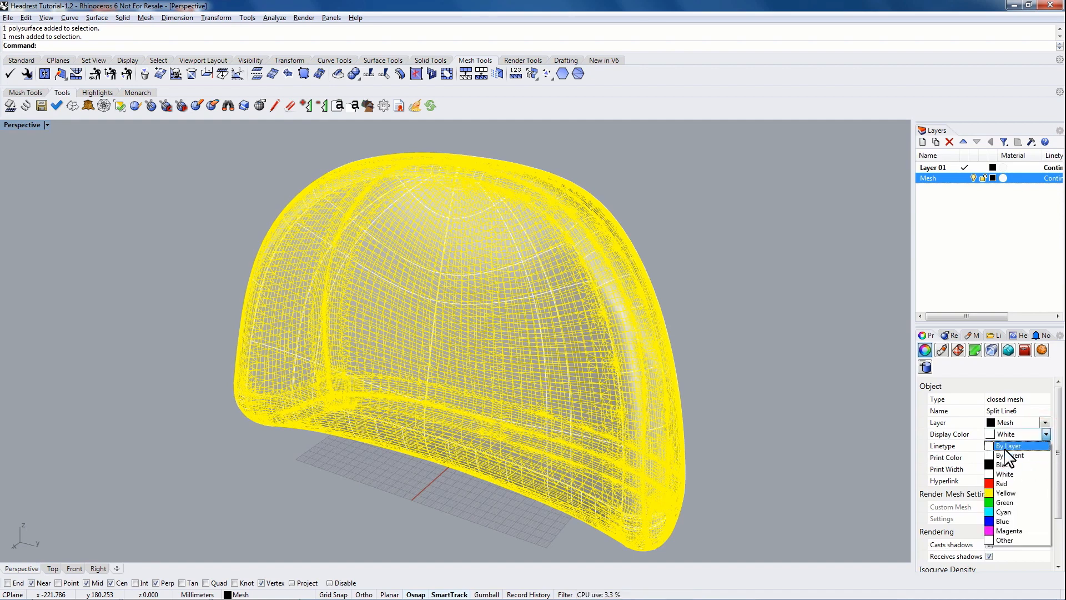
pyautogui.click(1006, 446)
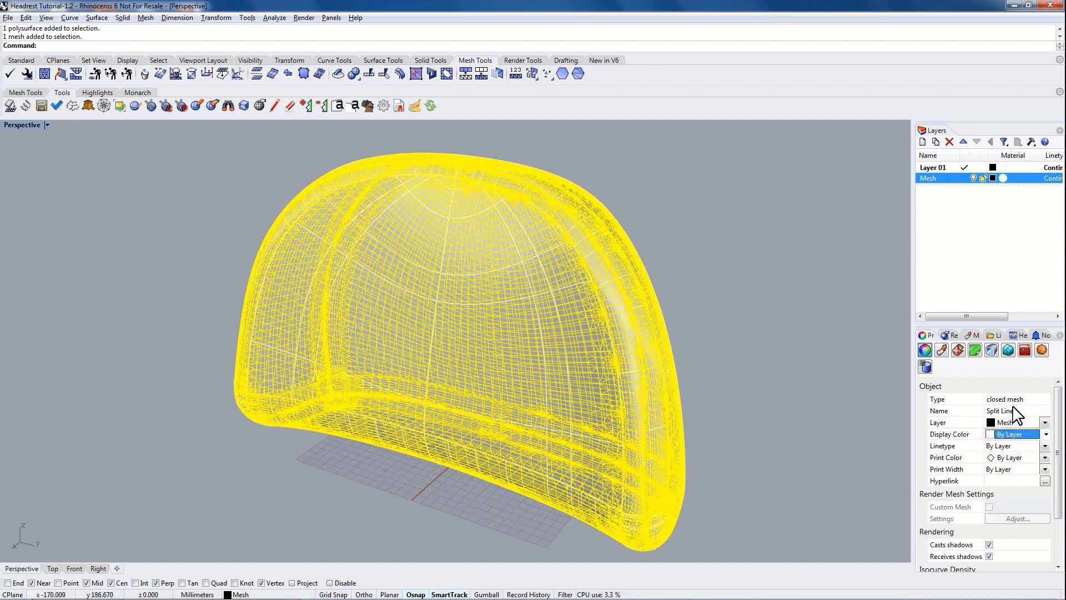
pyautogui.click(963, 382)
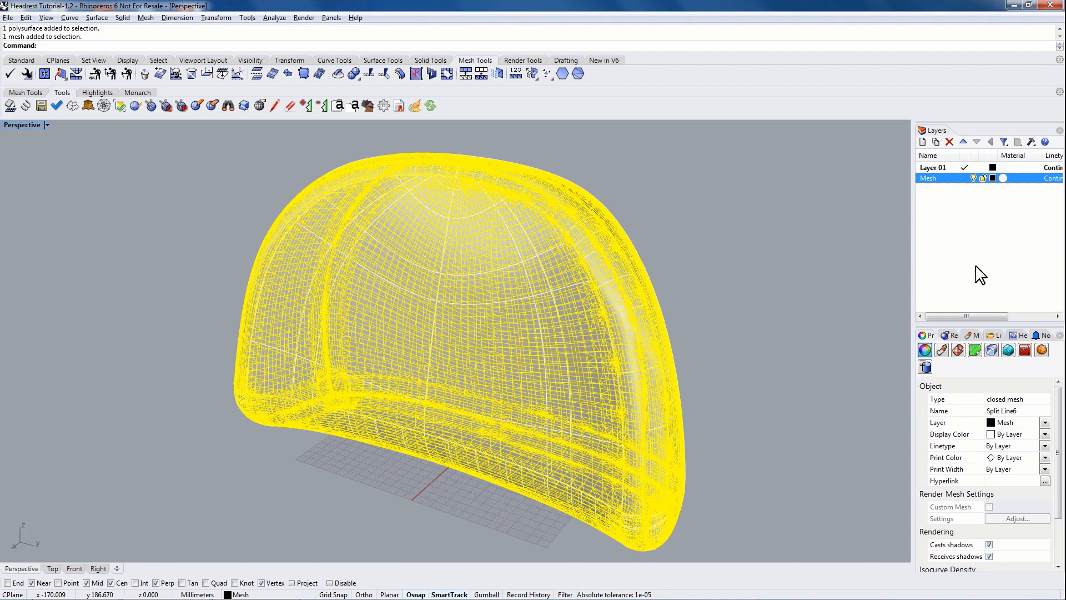
pyautogui.click(838, 201)
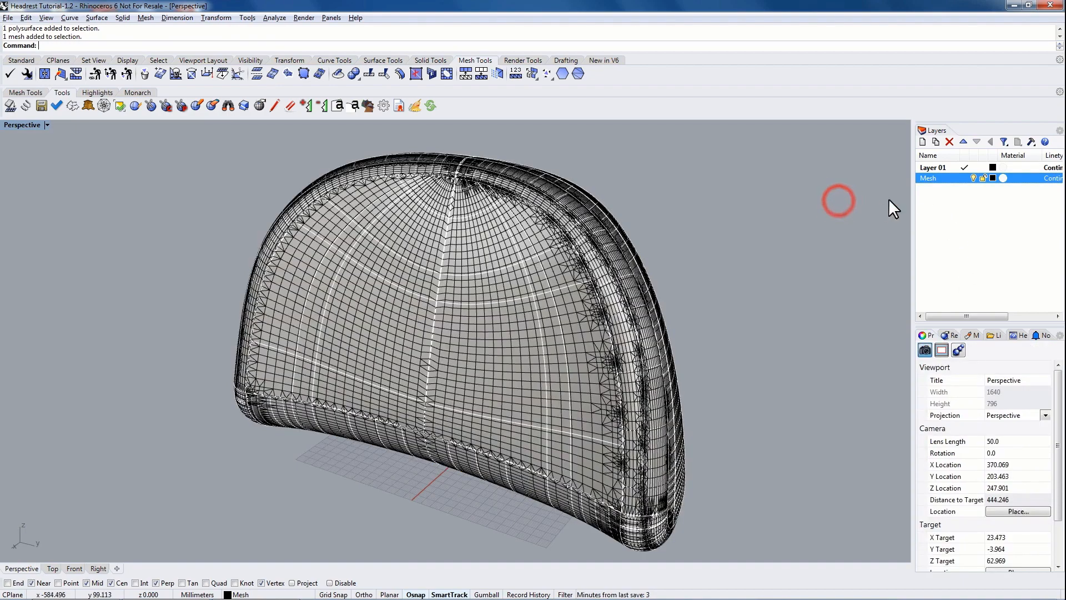
# Make Mesh the current layer and turn off Layer 01, leaving the mesh deselected
pyautogui.click(965, 179)
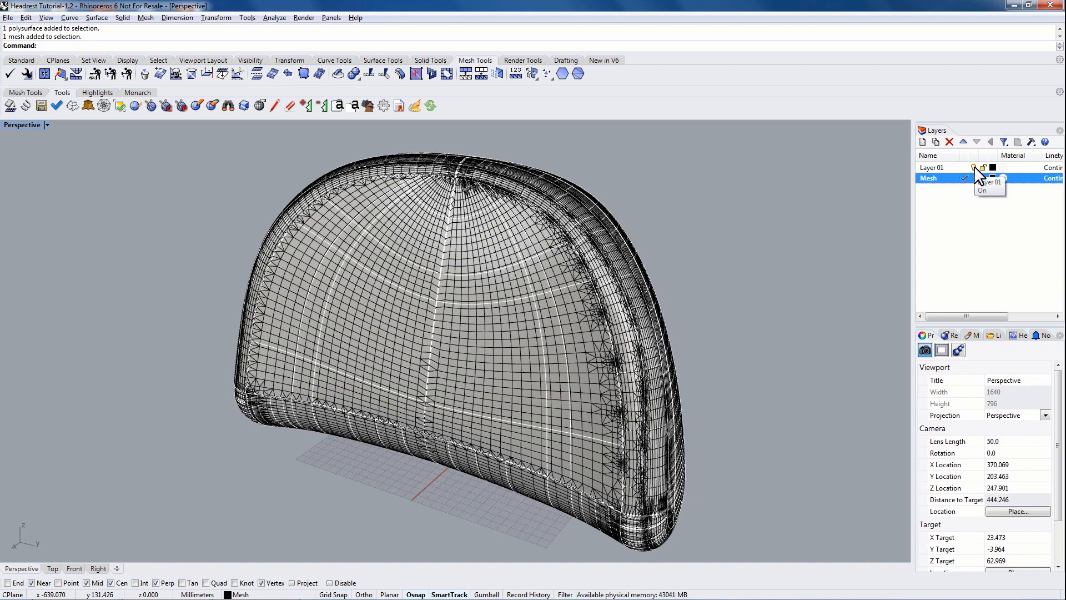
pyautogui.click(974, 166)
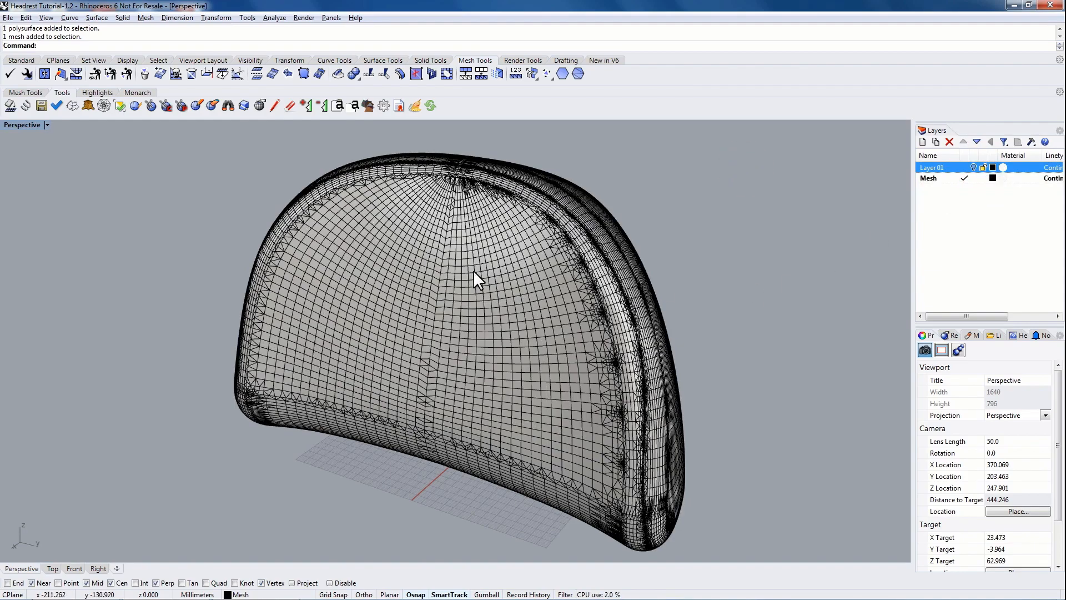
pyautogui.moveTo(473, 270); pyautogui.dragTo(467, 307, button='right')
pyautogui.click(468, 307)
pyautogui.moveTo(605, 331); pyautogui.dragTo(549, 381, button='right')
pyautogui.click(714, 238)
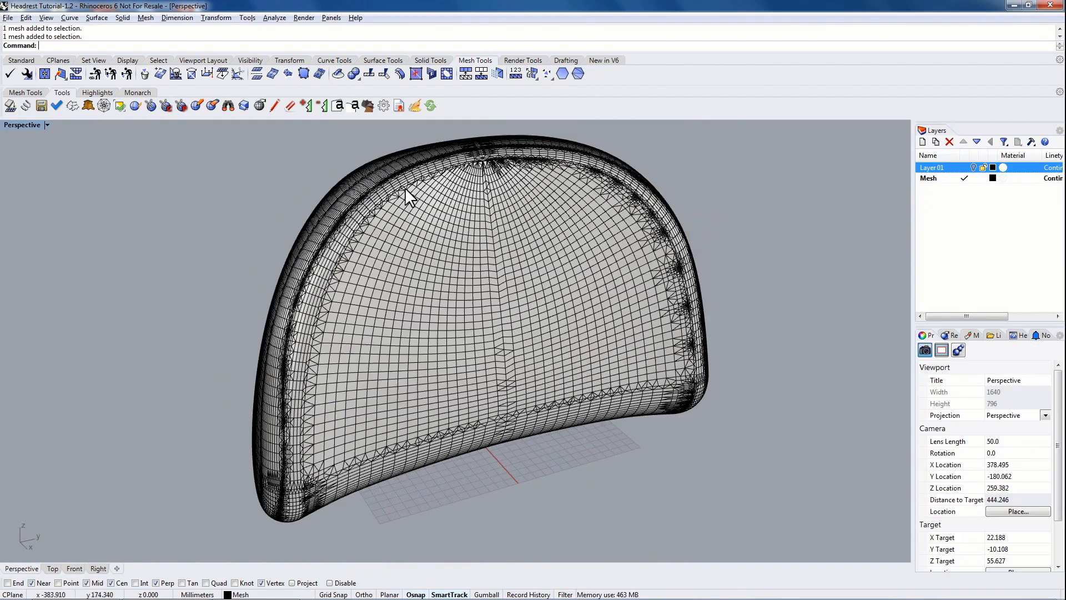
# Explode the headrest mesh into separate meshes and clear the selection
pyautogui.click(446, 262)
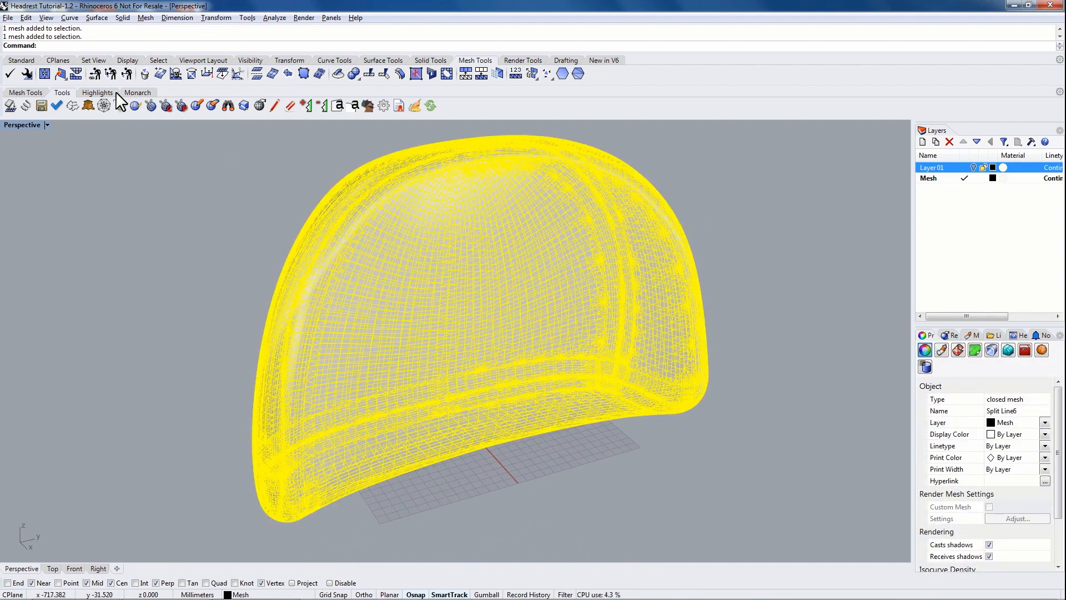
pyautogui.click(28, 59)
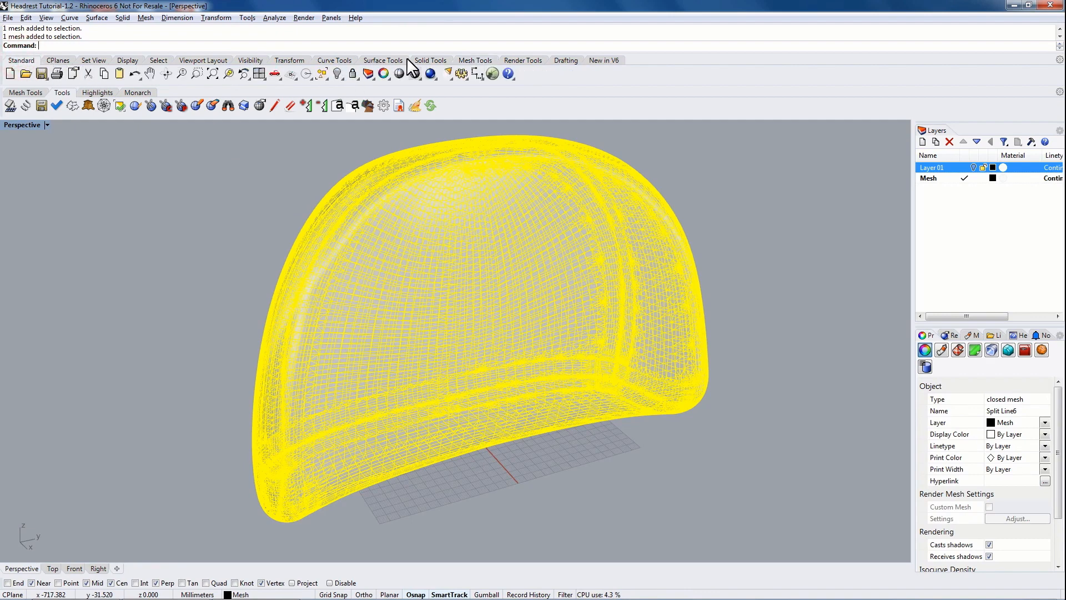
pyautogui.click(475, 60)
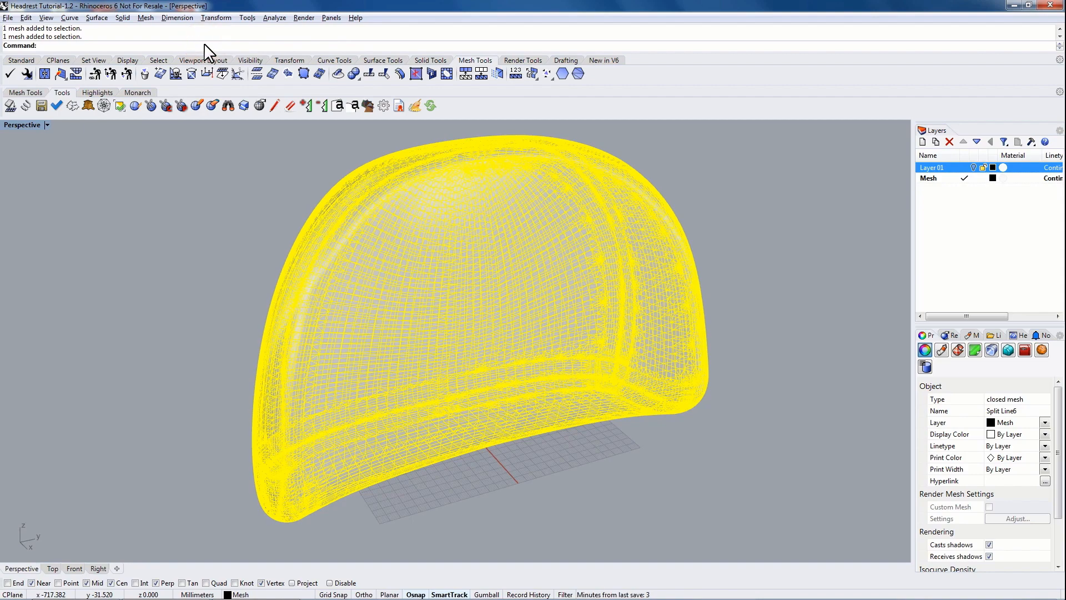
pyautogui.write('explo')
pyautogui.press('Return')
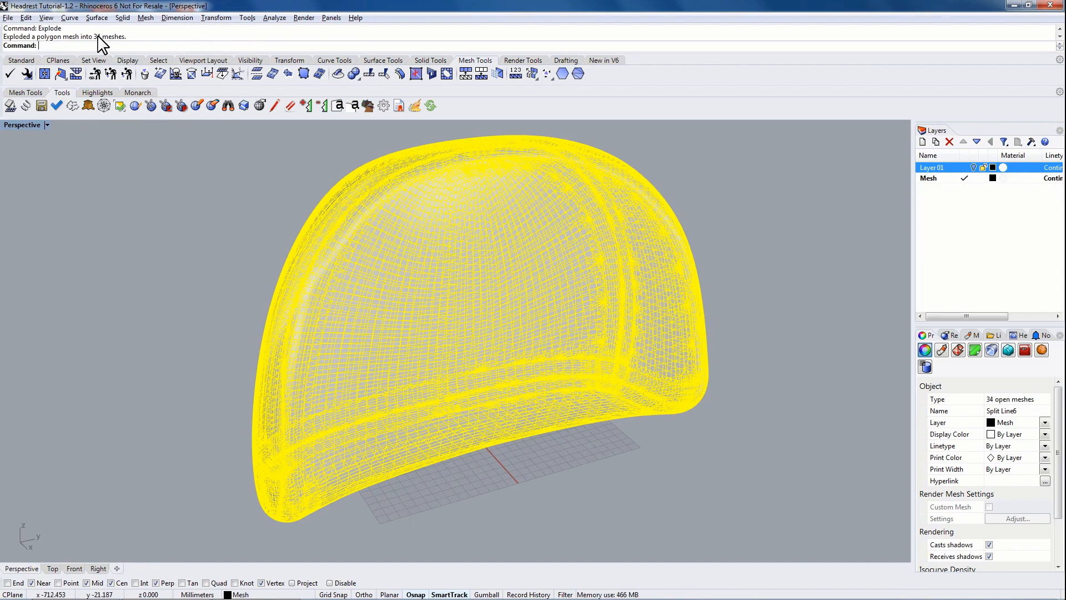
pyautogui.click(196, 222)
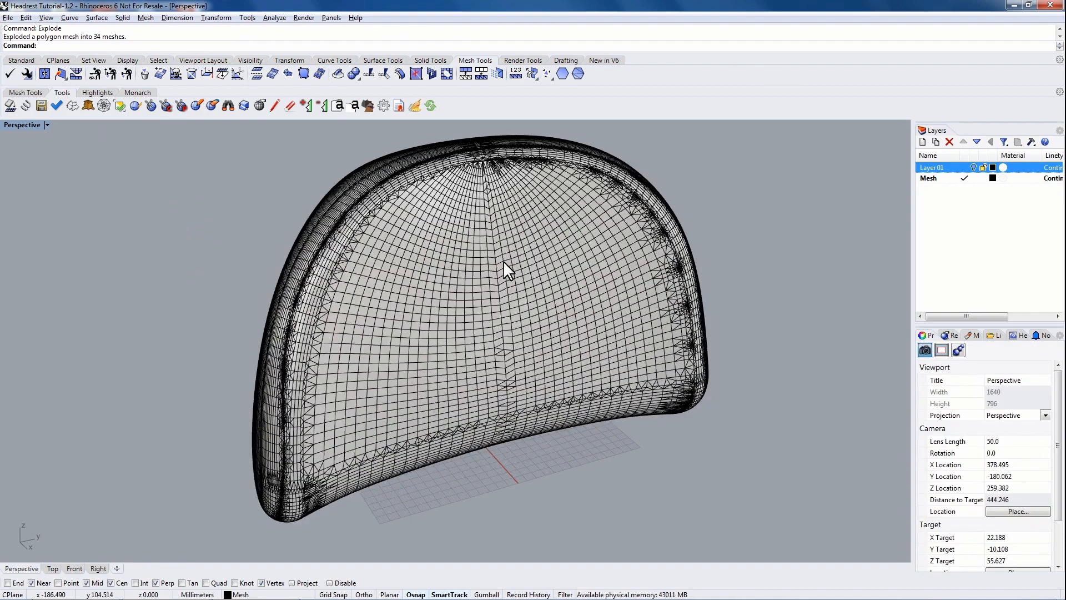
# Join the eight meshes forming the headrest's front face and its rounded edges into one mesh, and deselect it
pyautogui.moveTo(505, 261)
pyautogui.mouseDown(button='right')
pyautogui.moveTo(440, 305)
pyautogui.moveTo(478, 300)
pyautogui.moveTo(496, 266)
pyautogui.mouseUp(button='right')
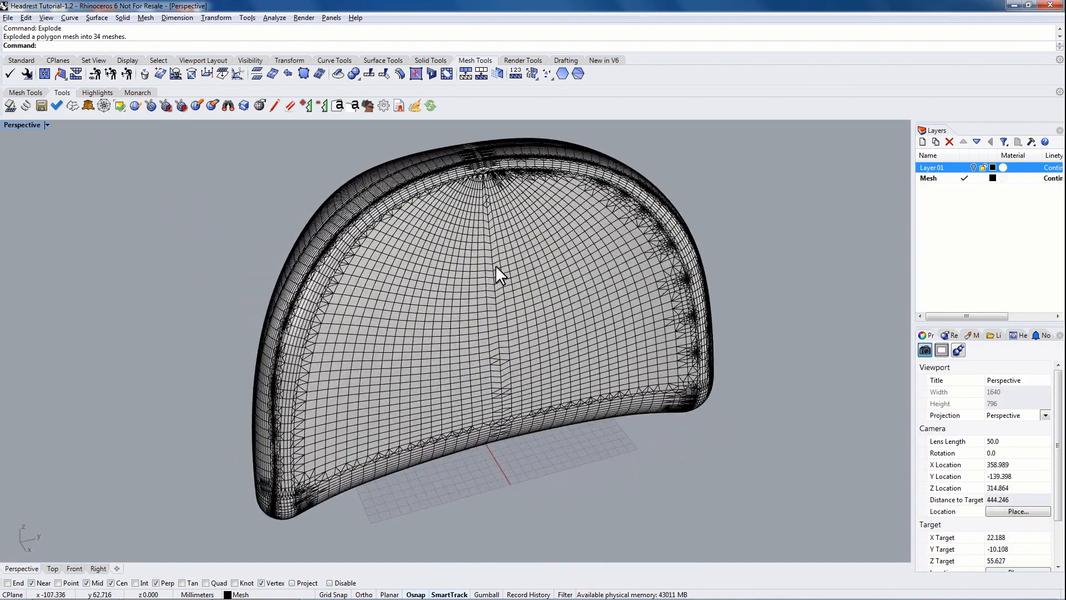
pyautogui.click(457, 168)
pyautogui.keyDown('shift'); pyautogui.click(452, 209); pyautogui.keyUp('shift')
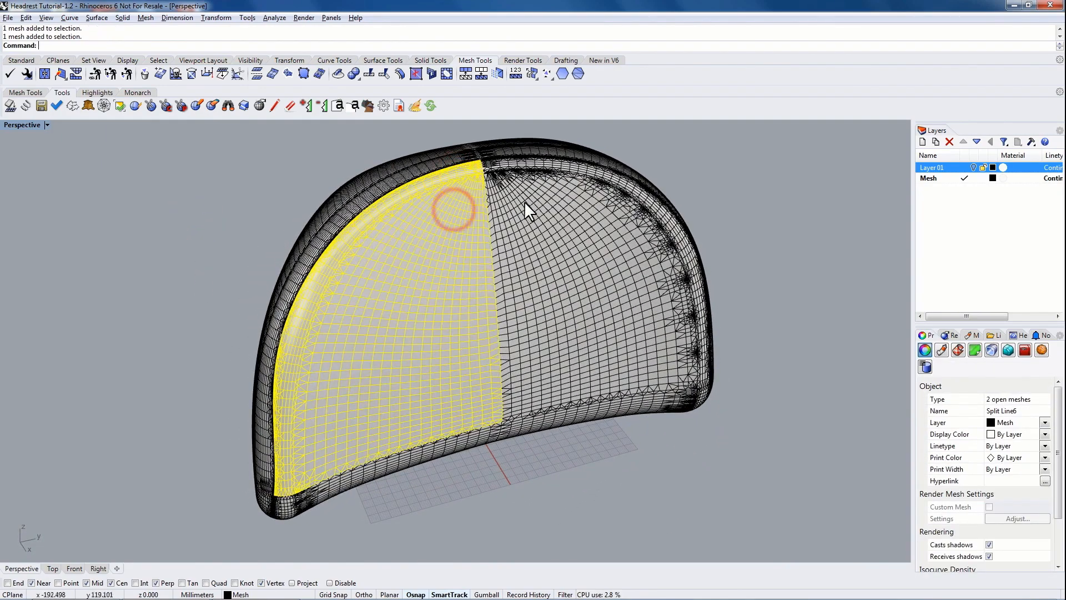
pyautogui.keyDown('shift'); pyautogui.click(526, 201); pyautogui.keyUp('shift')
pyautogui.keyDown('shift'); pyautogui.click(524, 165); pyautogui.keyUp('shift')
pyautogui.moveTo(532, 263); pyautogui.dragTo(408, 361, button='right')
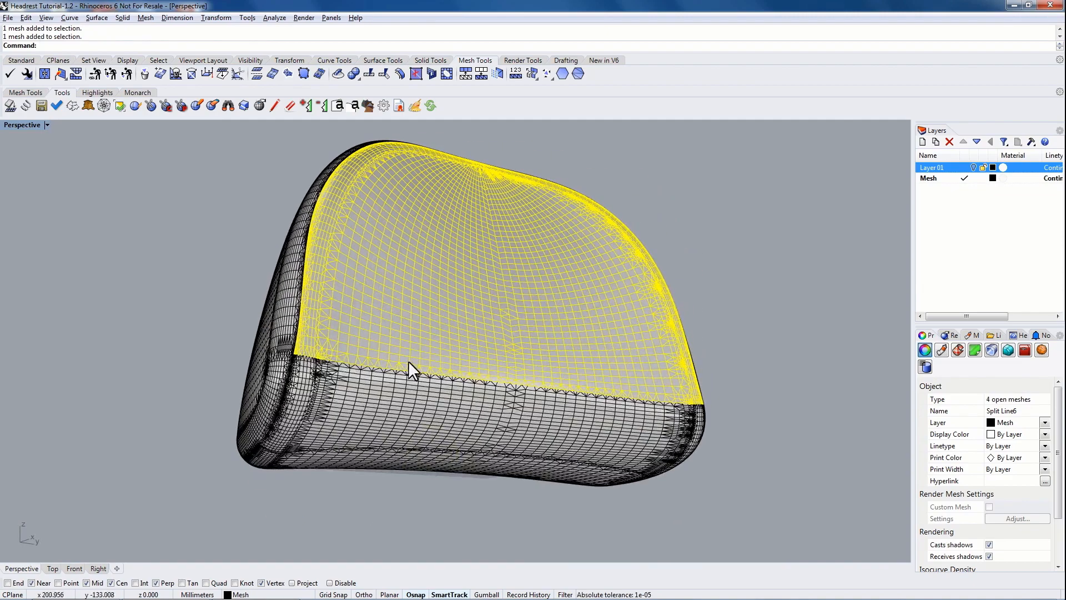
pyautogui.keyDown('shift'); pyautogui.click(300, 386); pyautogui.keyUp('shift')
pyautogui.keyDown('shift'); pyautogui.click(376, 409); pyautogui.keyUp('shift')
pyautogui.keyDown('shift'); pyautogui.click(561, 416); pyautogui.keyUp('shift')
pyautogui.moveTo(561, 416); pyautogui.dragTo(617, 391, button='right')
pyautogui.keyDown('shift'); pyautogui.click(672, 371); pyautogui.keyUp('shift')
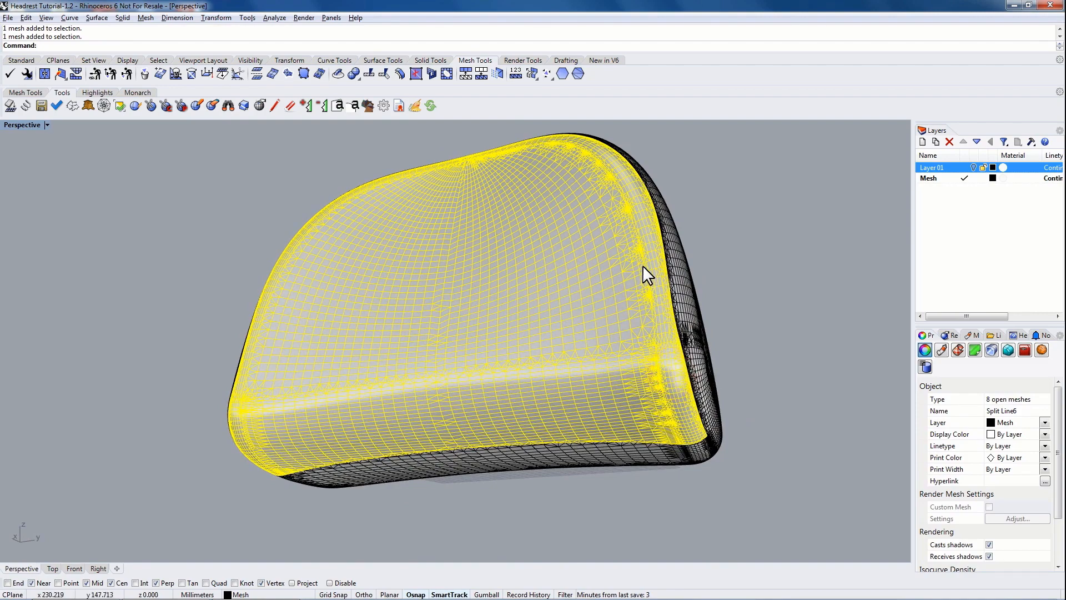
pyautogui.moveTo(642, 265); pyautogui.dragTo(643, 287, button='right')
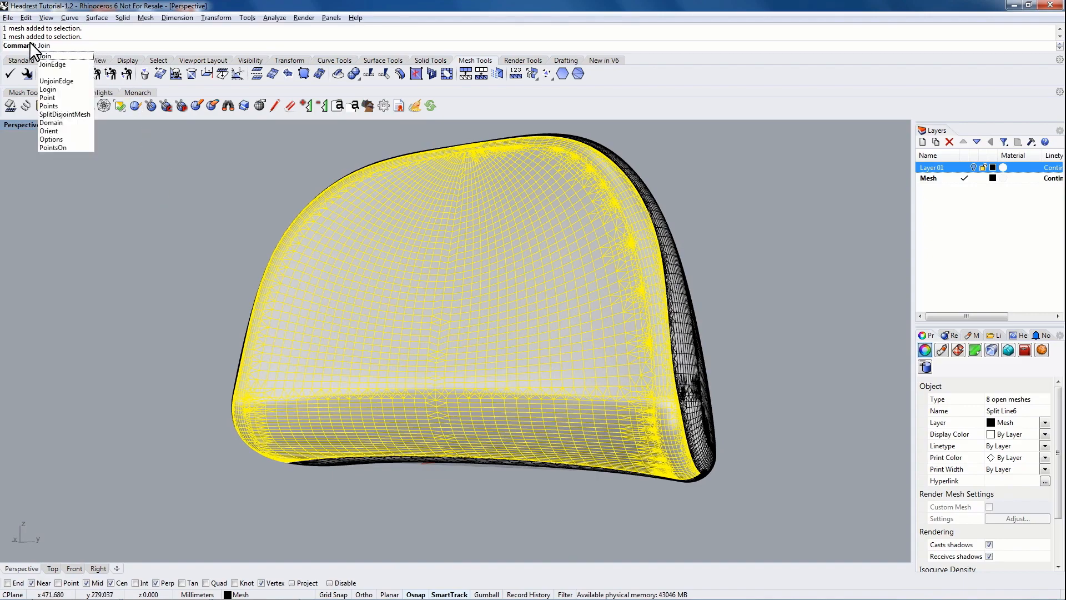
pyautogui.press('Return')
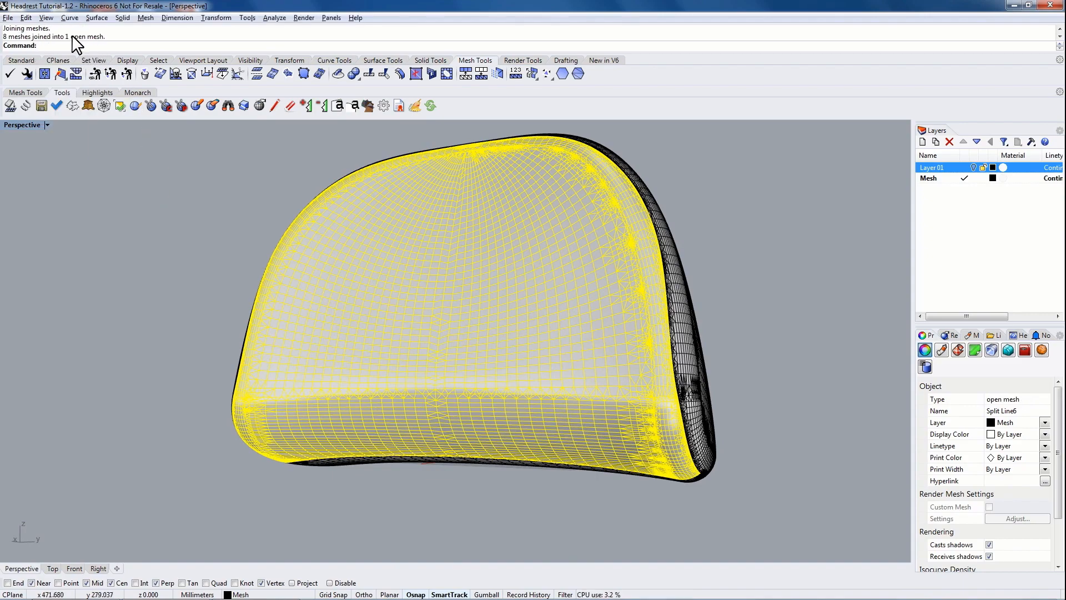
pyautogui.click(181, 257)
# Join the eight meshes forming the headrest's underside and its surrounding border into one mesh, and deselect it
pyautogui.moveTo(281, 438); pyautogui.dragTo(338, 331, button='right')
pyautogui.click(311, 370)
pyautogui.keyDown('shift'); pyautogui.click(521, 397); pyautogui.keyUp('shift')
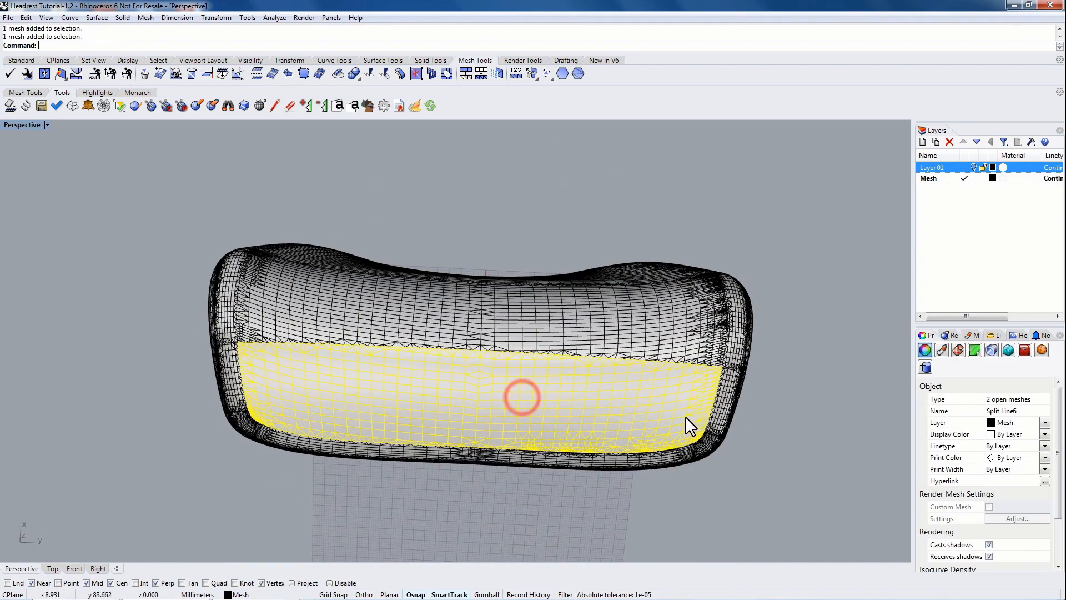
pyautogui.keyDown('shift'); pyautogui.click(722, 396); pyautogui.keyUp('shift')
pyautogui.keyDown('shift'); pyautogui.click(675, 448); pyautogui.keyUp('shift')
pyautogui.keyDown('shift'); pyautogui.click(433, 451); pyautogui.keyUp('shift')
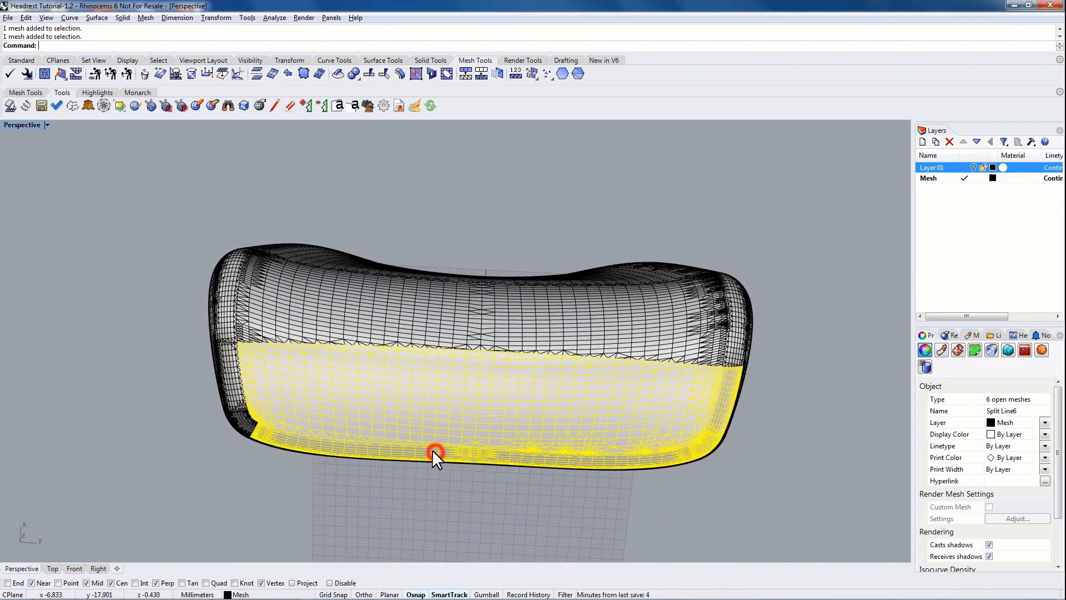
pyautogui.keyDown('shift'); pyautogui.click(250, 422); pyautogui.keyUp('shift')
pyautogui.keyDown('shift'); pyautogui.click(236, 390); pyautogui.keyUp('shift')
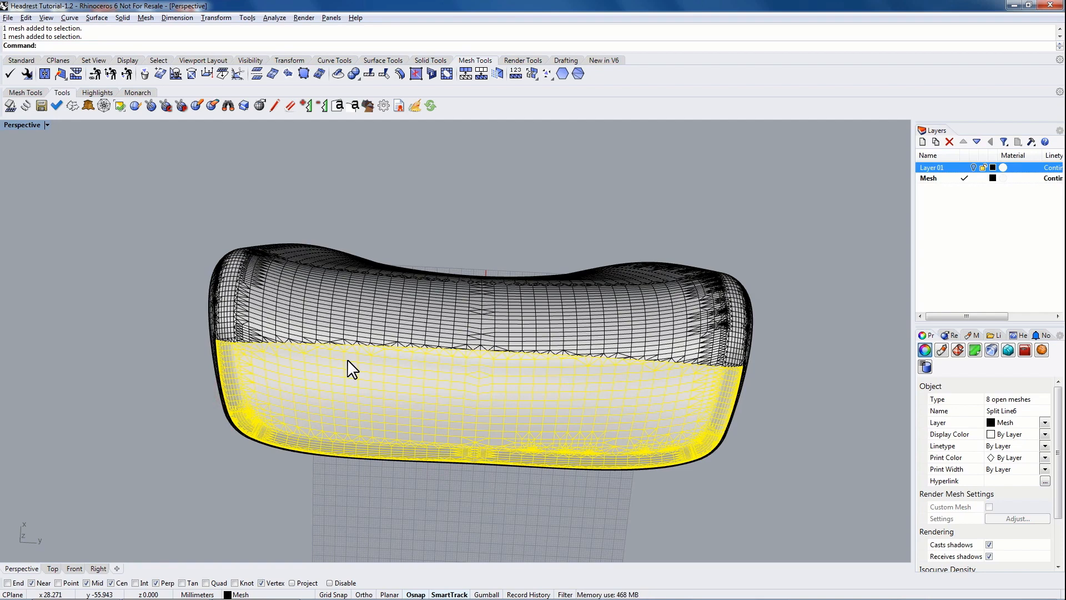
pyautogui.press('Return')
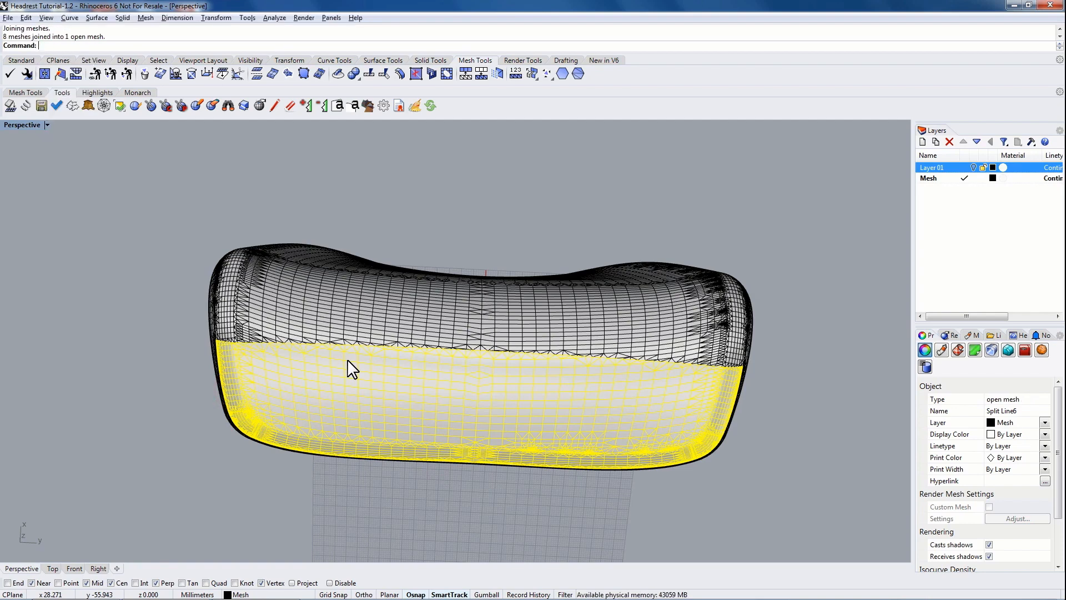
pyautogui.click(412, 191)
# Join the eight meshes forming the headrest's back face and its rounded border into one mesh
pyautogui.moveTo(328, 186); pyautogui.dragTo(540, 253, button='right')
pyautogui.click(488, 232)
pyautogui.keyDown('shift'); pyautogui.click(392, 254); pyautogui.keyUp('shift')
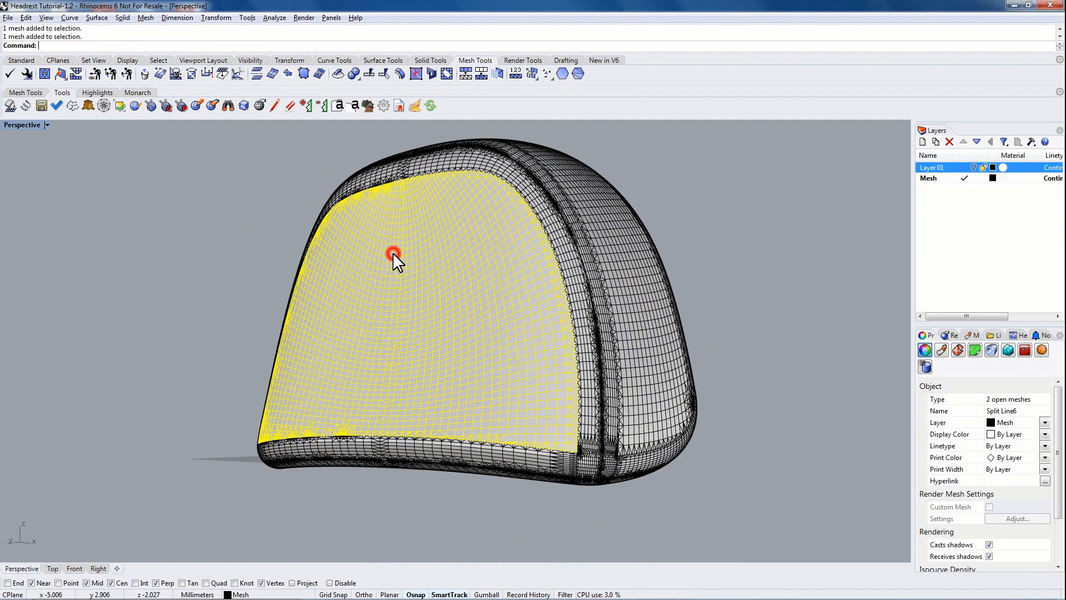
pyautogui.keyDown('shift'); pyautogui.click(422, 169); pyautogui.keyUp('shift')
pyautogui.keyDown('shift'); pyautogui.click(588, 463); pyautogui.keyUp('shift')
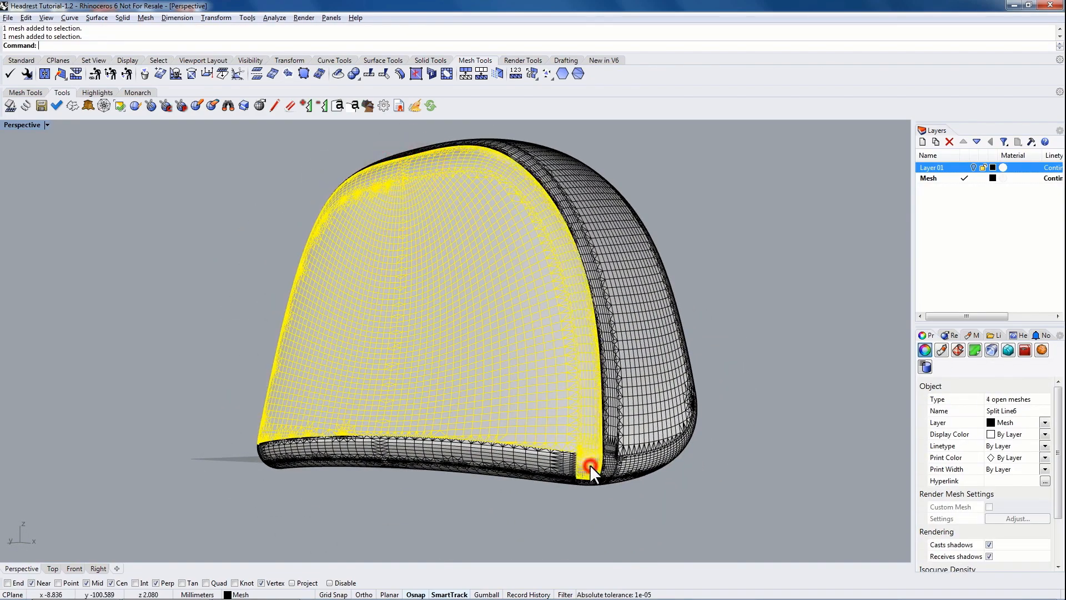
pyautogui.keyDown('shift'); pyautogui.click(554, 461); pyautogui.keyUp('shift')
pyautogui.keyDown('shift'); pyautogui.click(342, 448); pyautogui.keyUp('shift')
pyautogui.moveTo(325, 398); pyautogui.dragTo(294, 448, button='right')
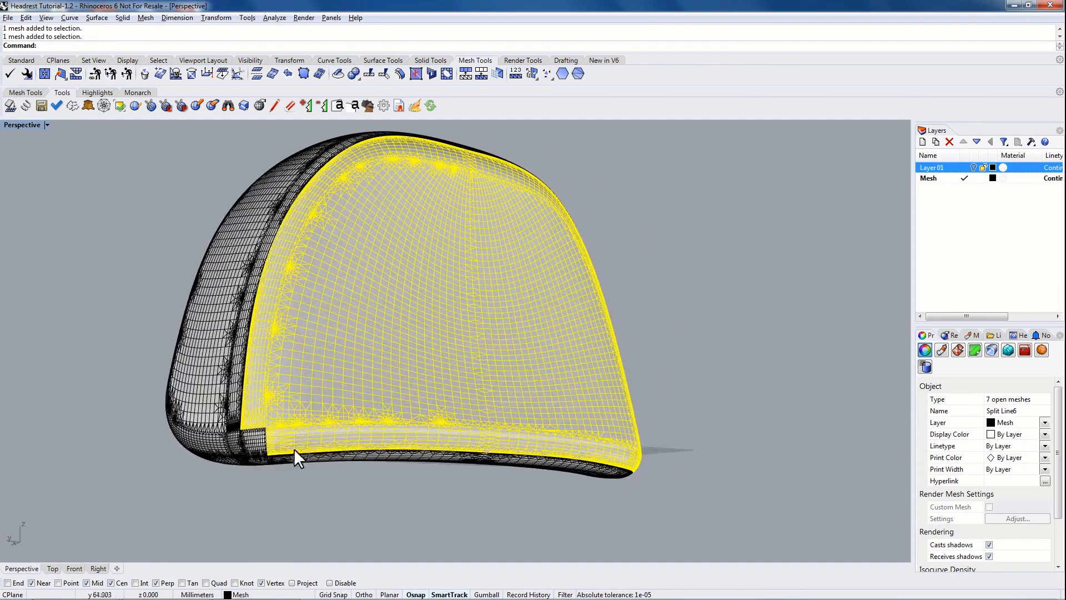
pyautogui.keyDown('shift'); pyautogui.click(252, 442); pyautogui.keyUp('shift')
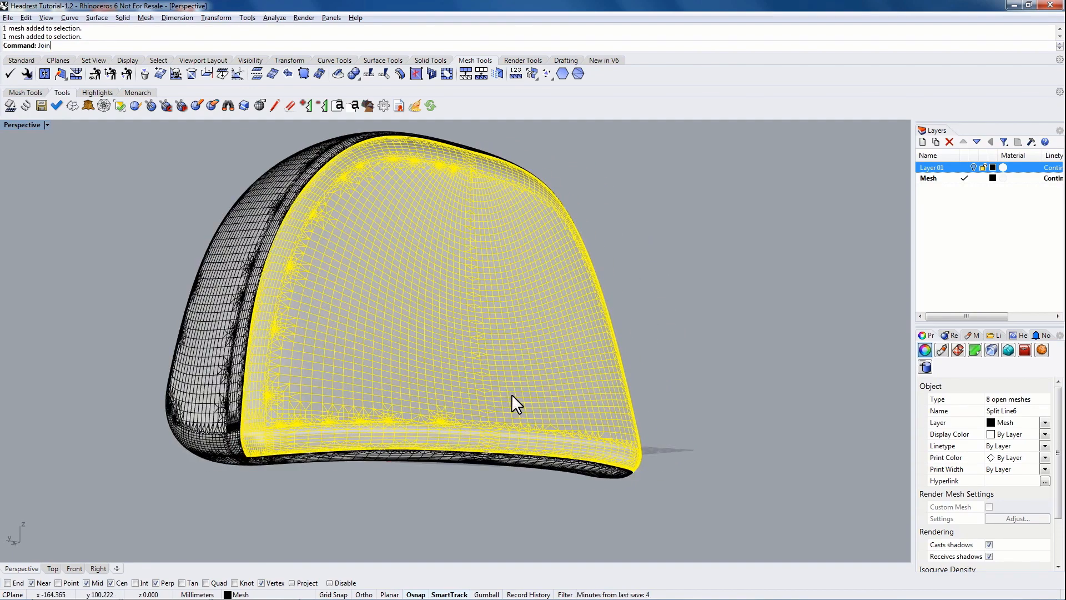
pyautogui.press('Return')
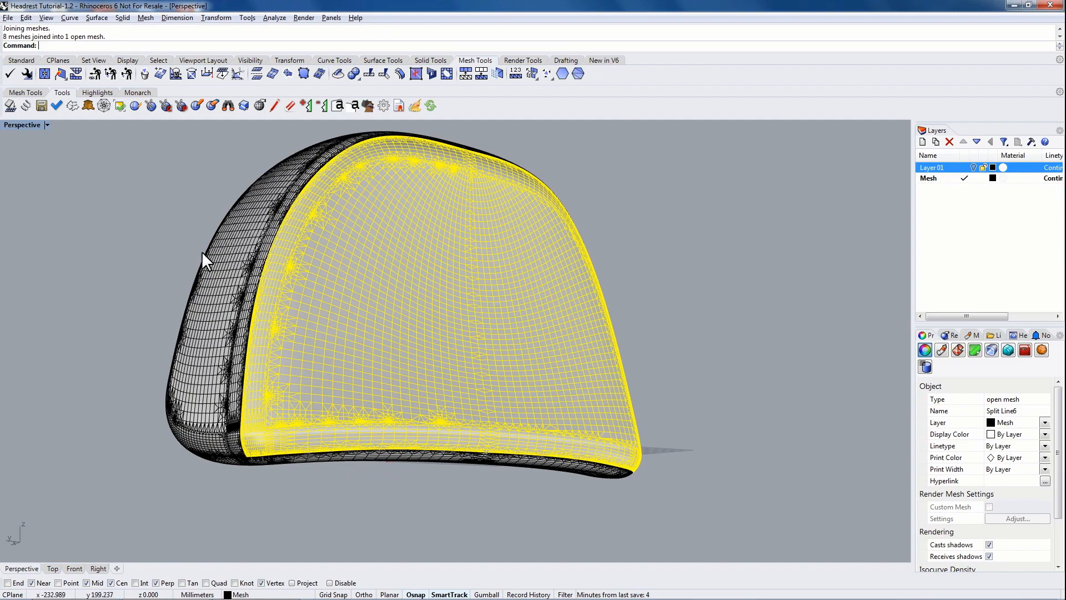
# Select the three joined panels, invert the selection, join the remaining ten side-band meshes into one mesh, and deselect it
pyautogui.moveTo(335, 404); pyautogui.dragTo(341, 270, button='right')
pyautogui.keyDown('shift'); pyautogui.click(341, 270); pyautogui.keyUp('shift')
pyautogui.moveTo(250, 289); pyautogui.dragTo(452, 263, button='right')
pyautogui.keyDown('shift'); pyautogui.click(447, 247); pyautogui.keyUp('shift')
pyautogui.moveTo(555, 180); pyautogui.dragTo(423, 269, button='right')
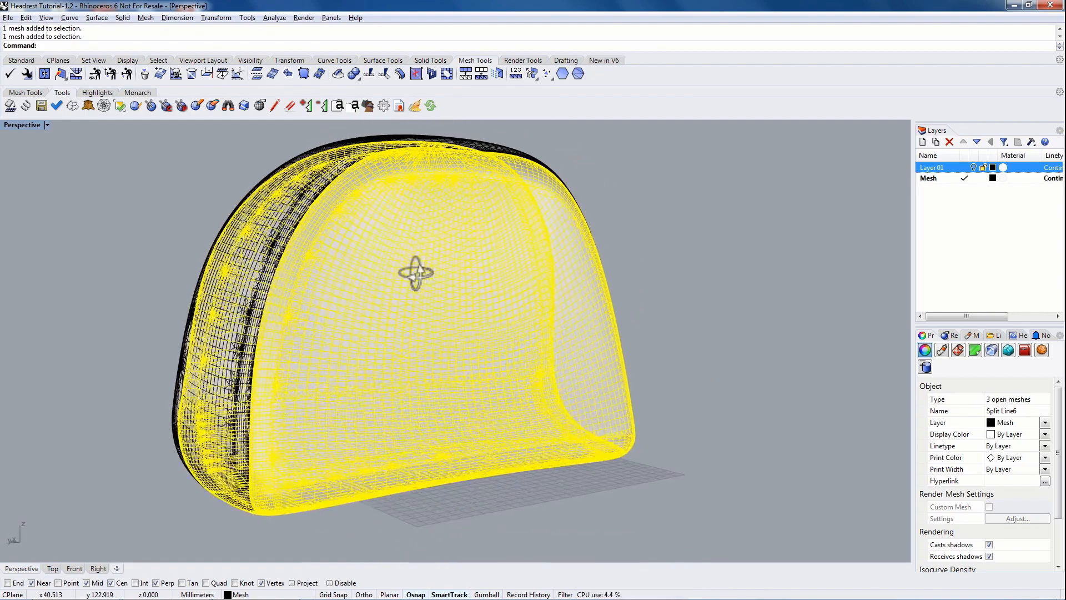
pyautogui.write('Invert')
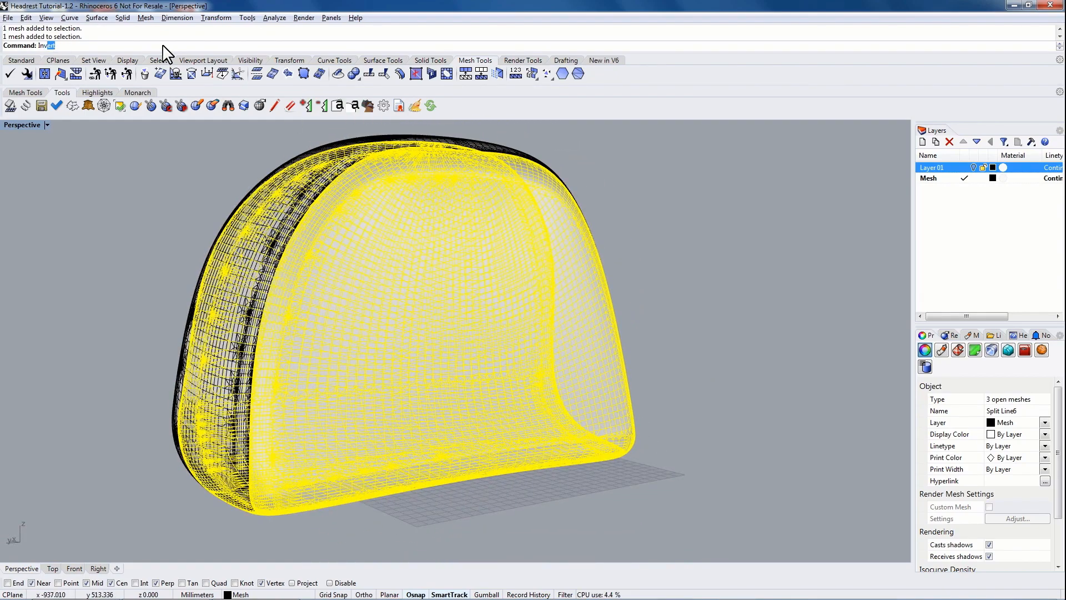
pyautogui.press('Return')
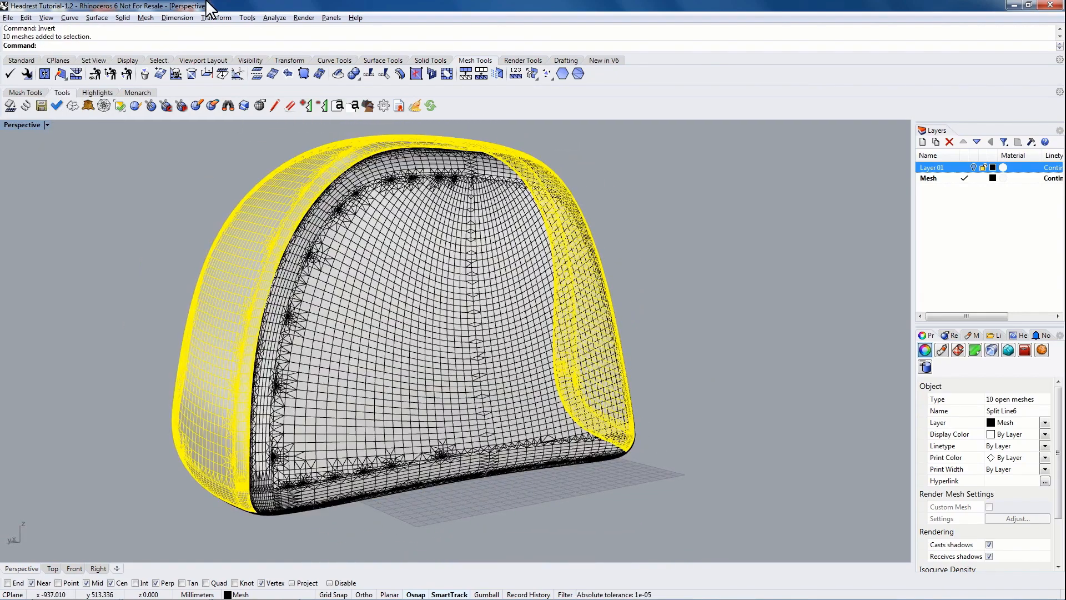
pyautogui.moveTo(477, 147); pyautogui.dragTo(487, 179, button='right')
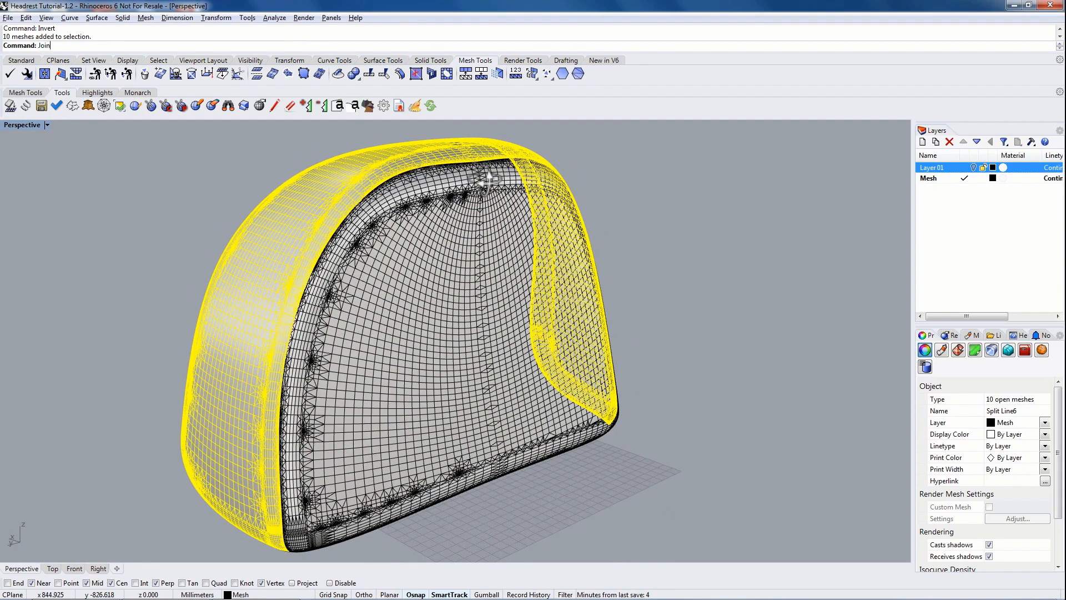
pyautogui.write('Join')
pyautogui.press('Return')
pyautogui.click(721, 205)
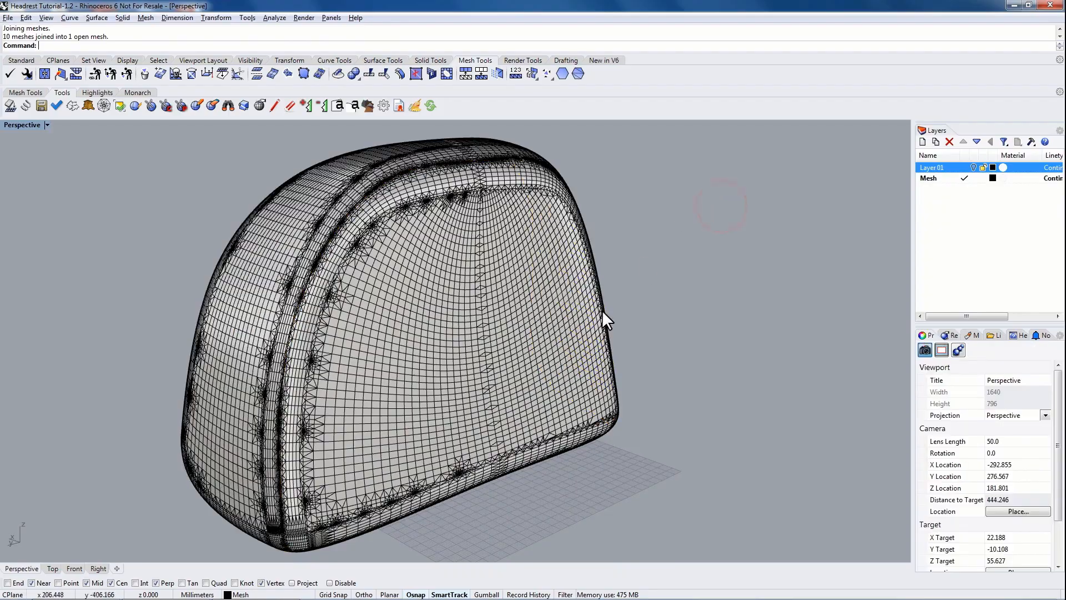
# Weld all four joined headrest meshes with an angle tolerance of 180
pyautogui.moveTo(437, 449); pyautogui.dragTo(427, 210, button='right')
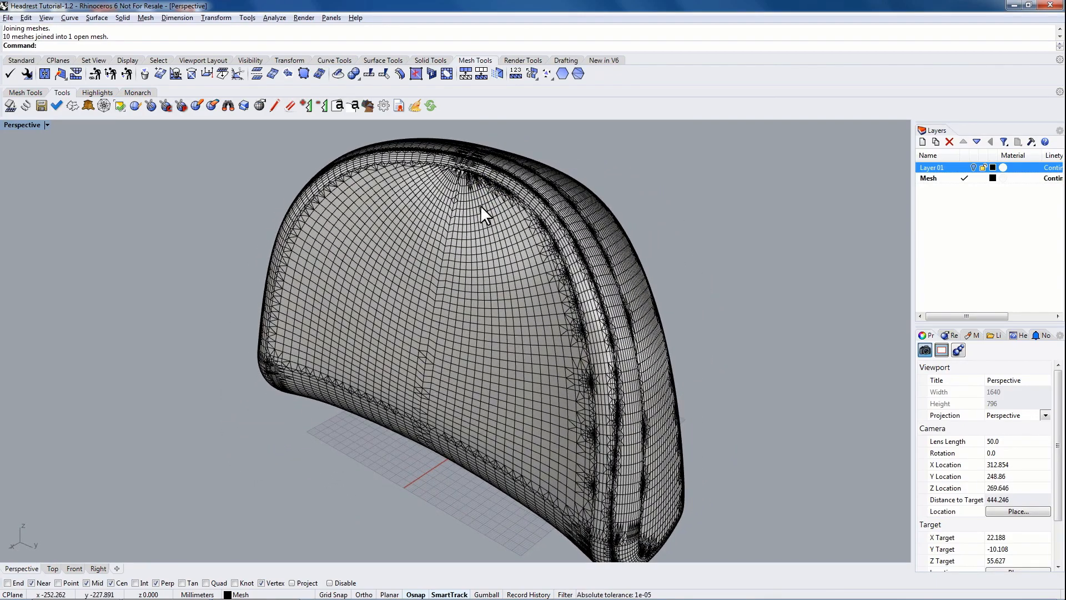
pyautogui.moveTo(534, 248); pyautogui.dragTo(357, 309, button='right')
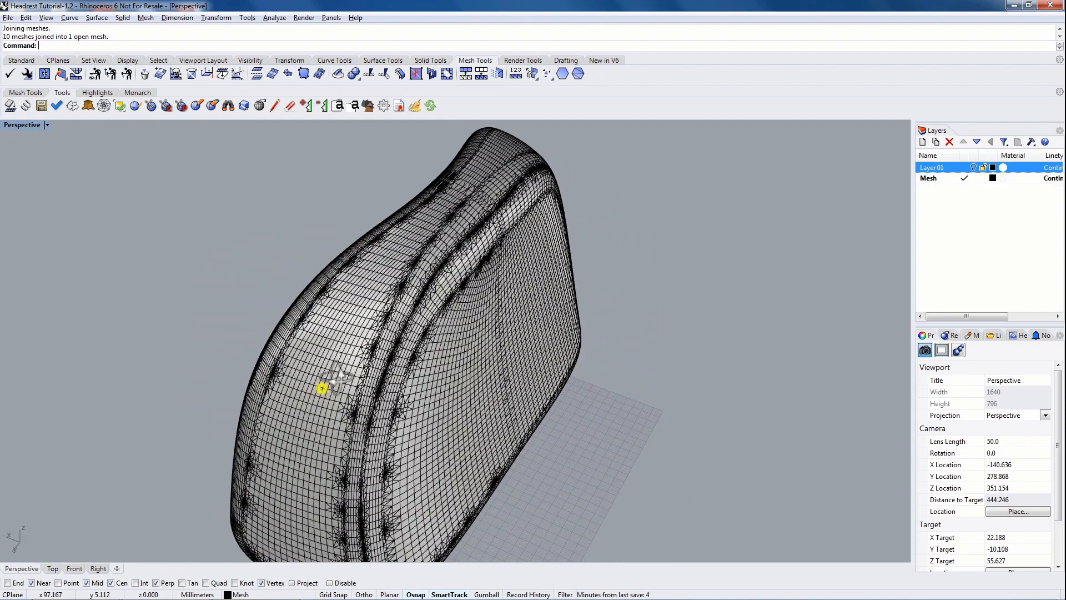
pyautogui.moveTo(328, 383); pyautogui.dragTo(431, 312, button='right')
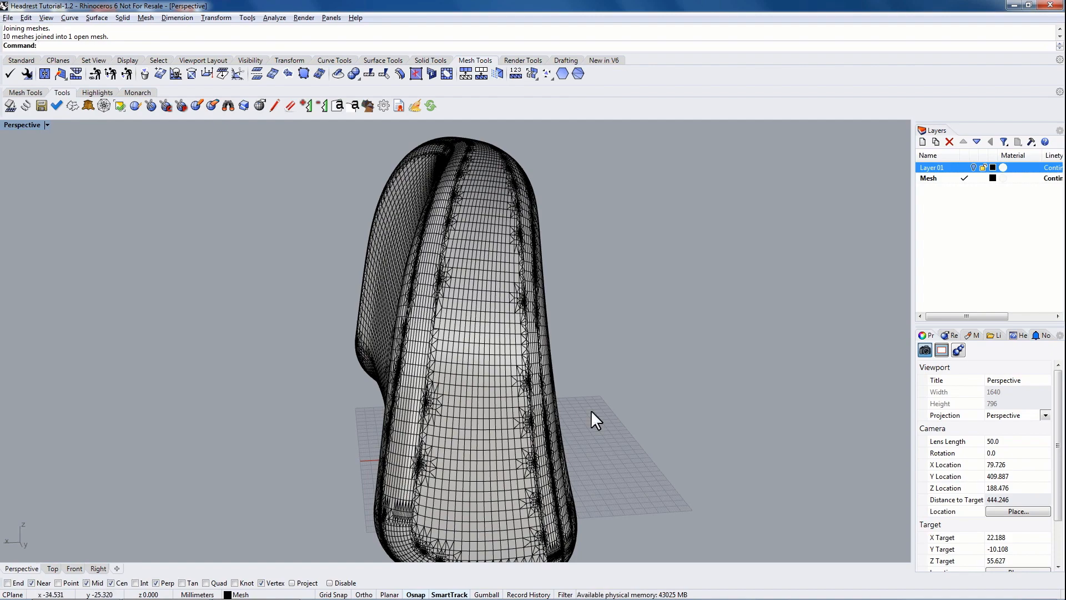
pyautogui.moveTo(592, 421); pyautogui.dragTo(321, 295, button='right')
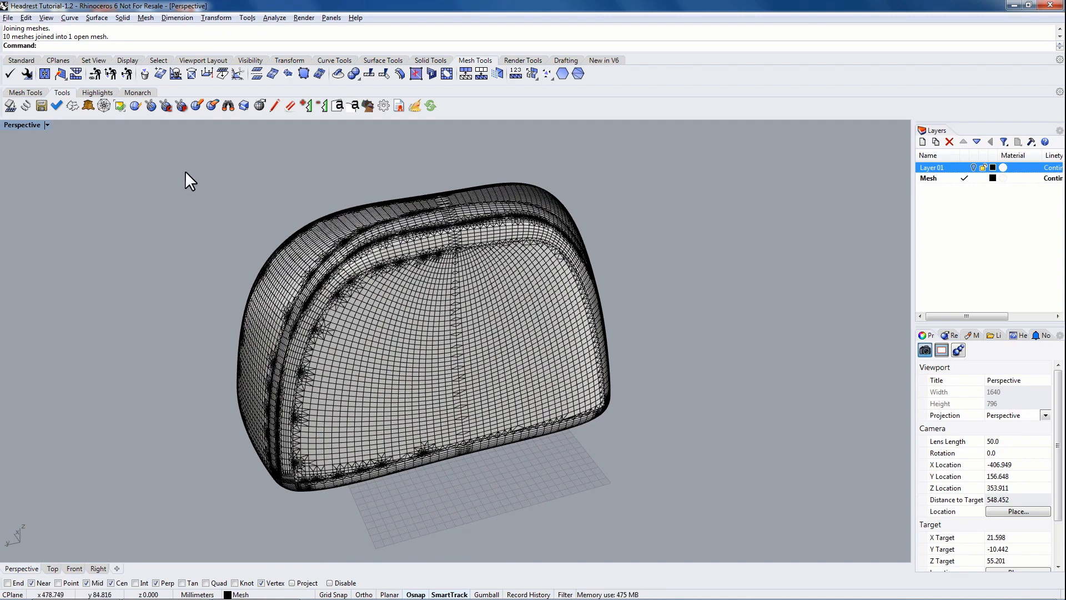
pyautogui.moveTo(125, 155); pyautogui.dragTo(717, 522)
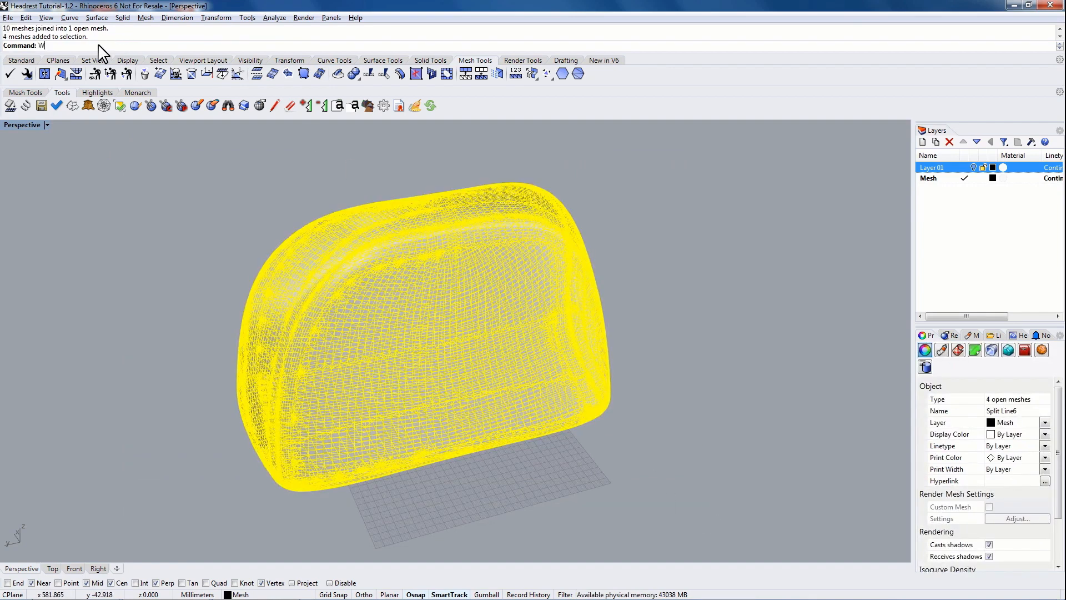
pyautogui.press('Return')
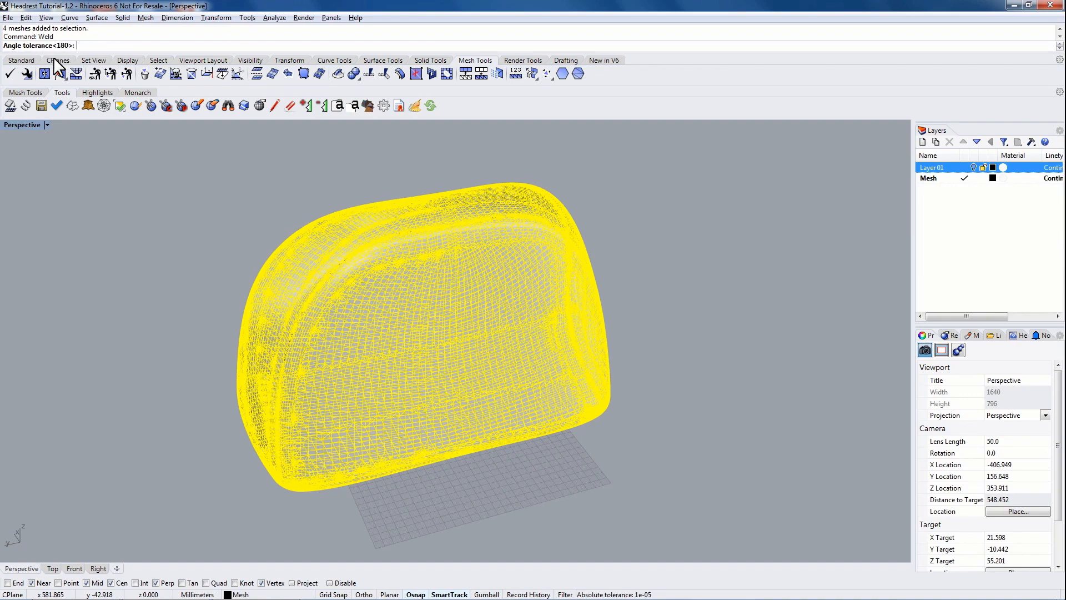
pyautogui.press('Return')
# Select the welded headrest panels one after another to check each as a separate mesh, and clear the selection
pyautogui.moveTo(265, 304); pyautogui.dragTo(542, 290, button='right')
pyautogui.click(498, 302)
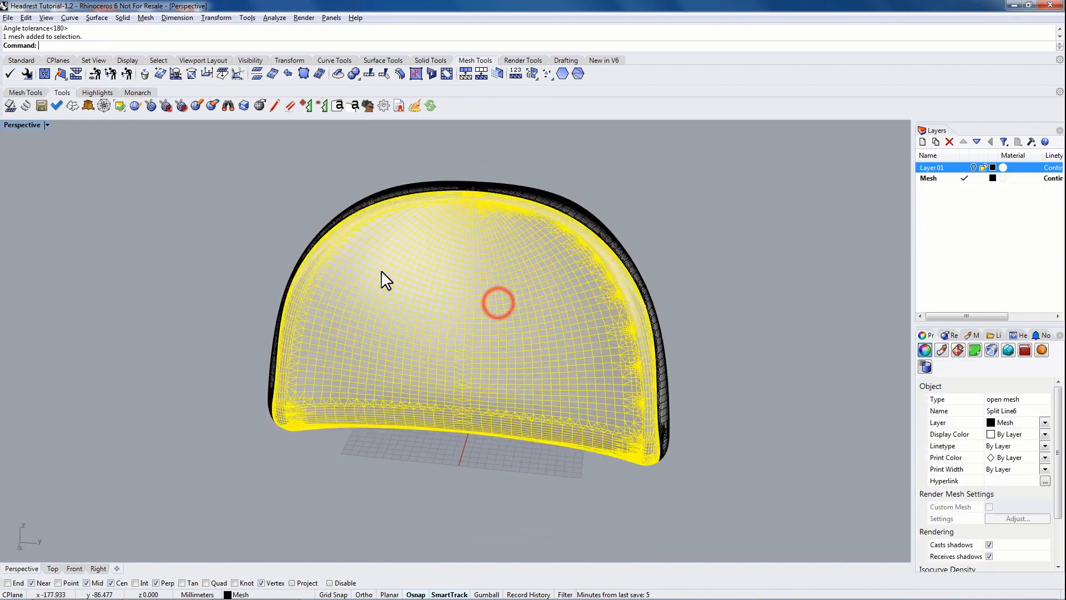
pyautogui.moveTo(382, 272); pyautogui.dragTo(518, 260, button='right')
pyautogui.click(441, 286)
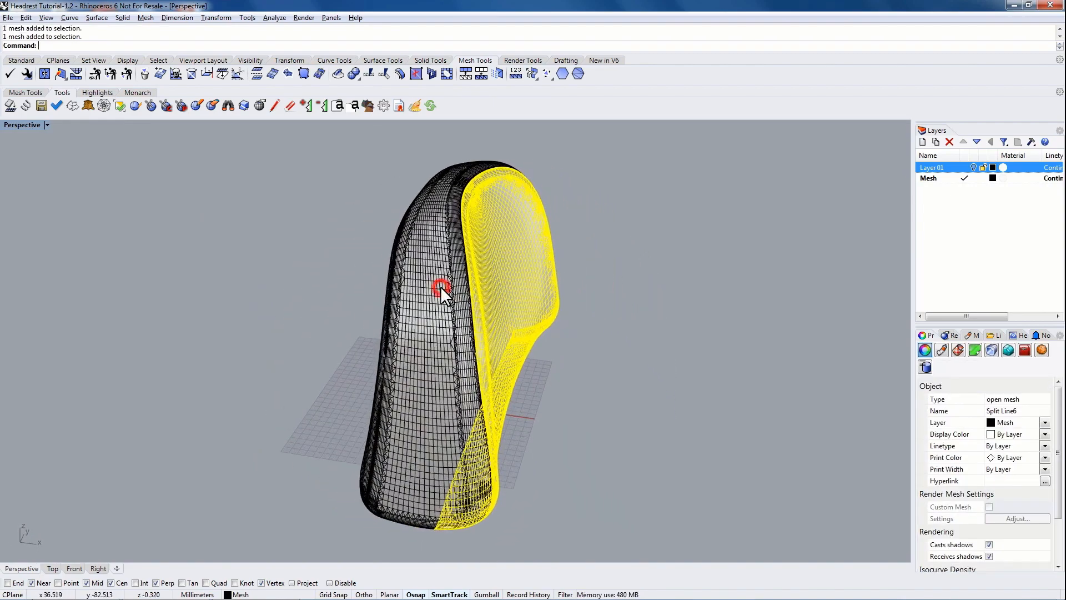
pyautogui.moveTo(441, 285); pyautogui.dragTo(560, 227, button='right')
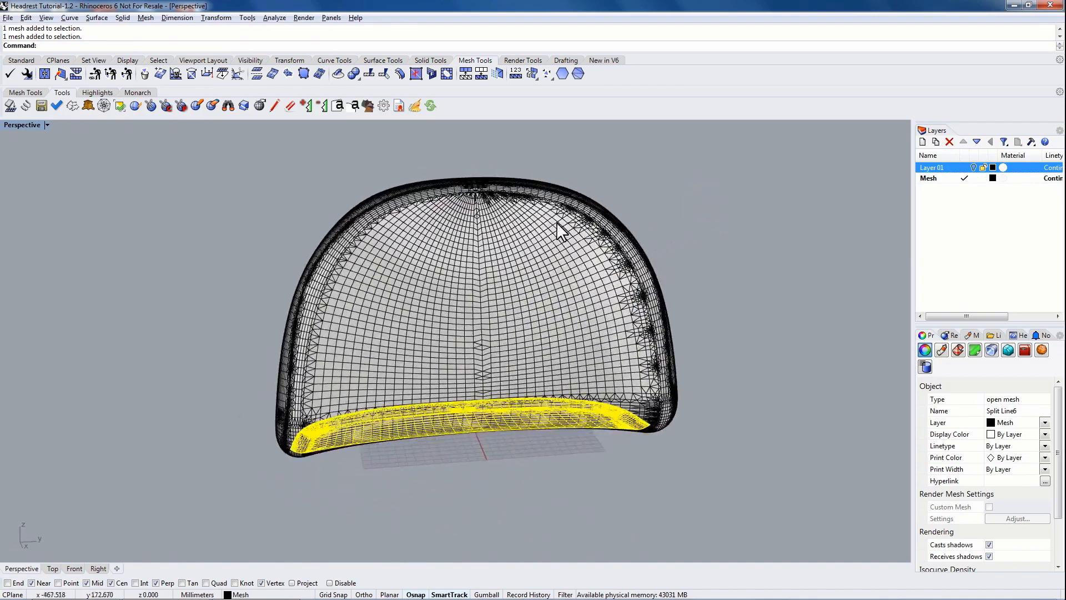
pyautogui.click(614, 173)
pyautogui.moveTo(514, 186); pyautogui.dragTo(356, 220, button='right')
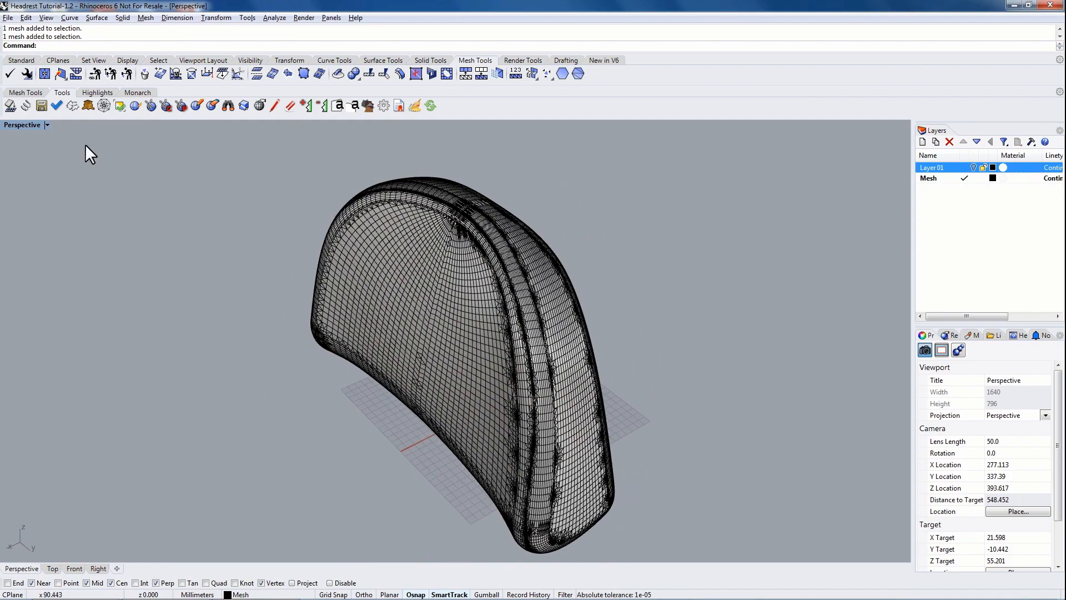
# Examine the headrest's mesh structure up close, especially the dense triangles along the edges between the original surface pieces
pyautogui.click(21, 60)
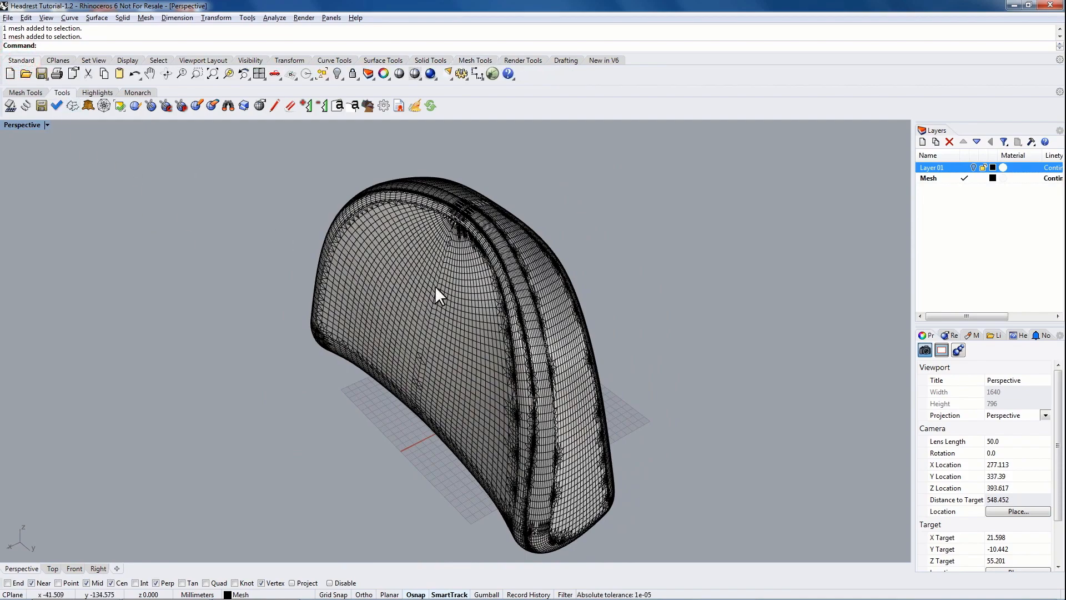
pyautogui.moveTo(434, 286); pyautogui.dragTo(295, 395, button='right')
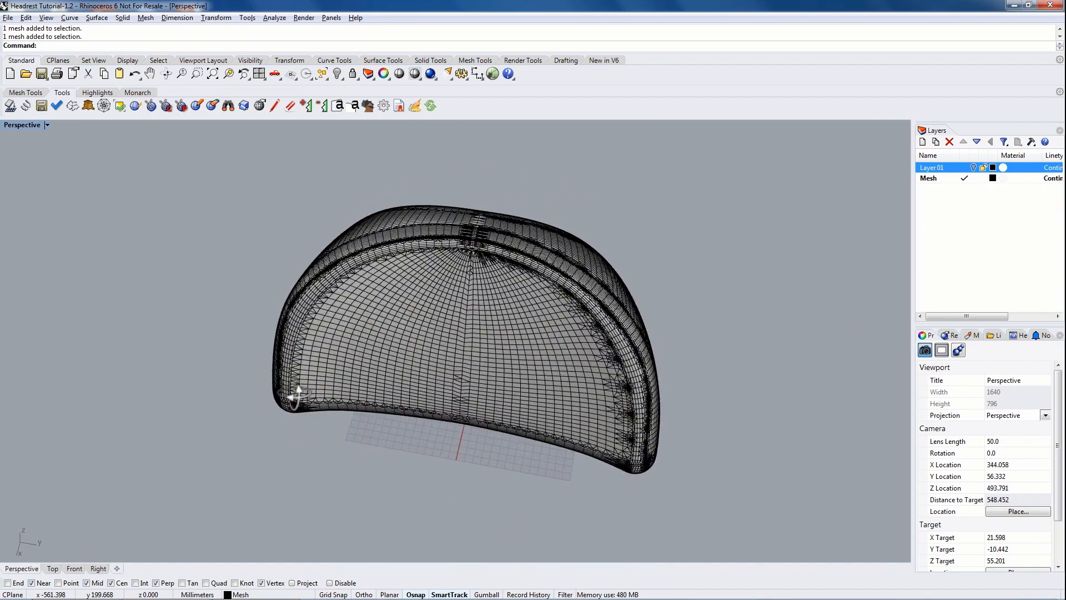
pyautogui.moveTo(598, 438); pyautogui.dragTo(551, 317, button='right')
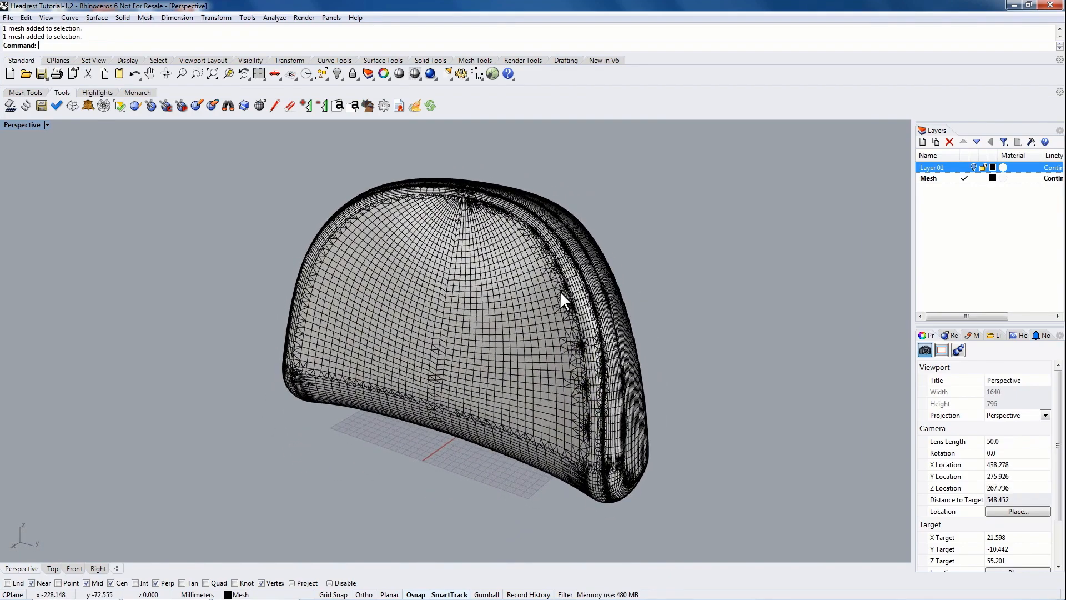
pyautogui.scroll(4, 560, 291)
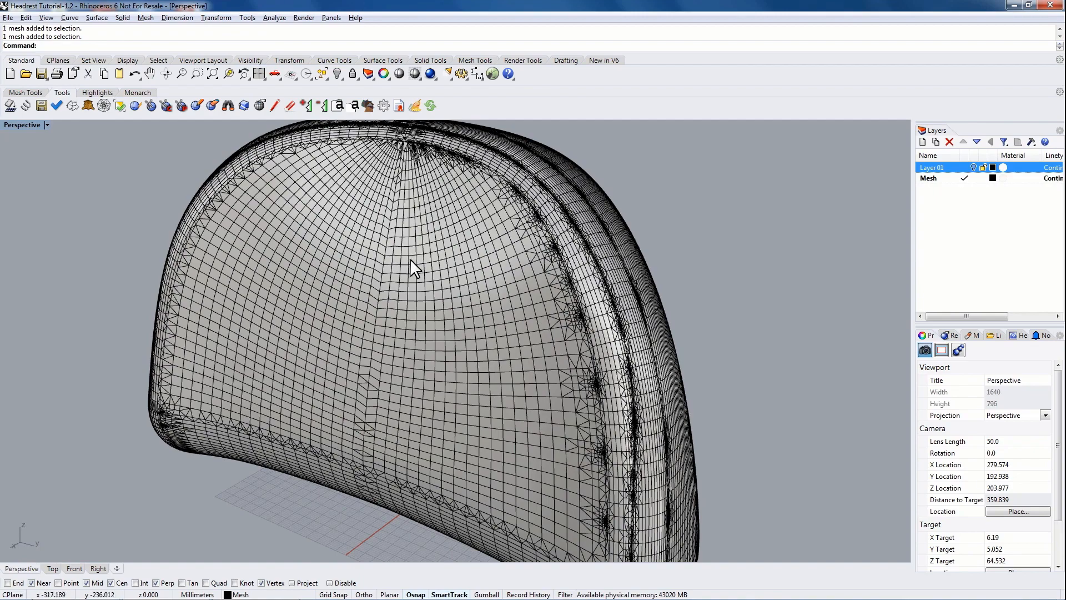
pyautogui.moveTo(544, 348); pyautogui.dragTo(451, 214, button='right')
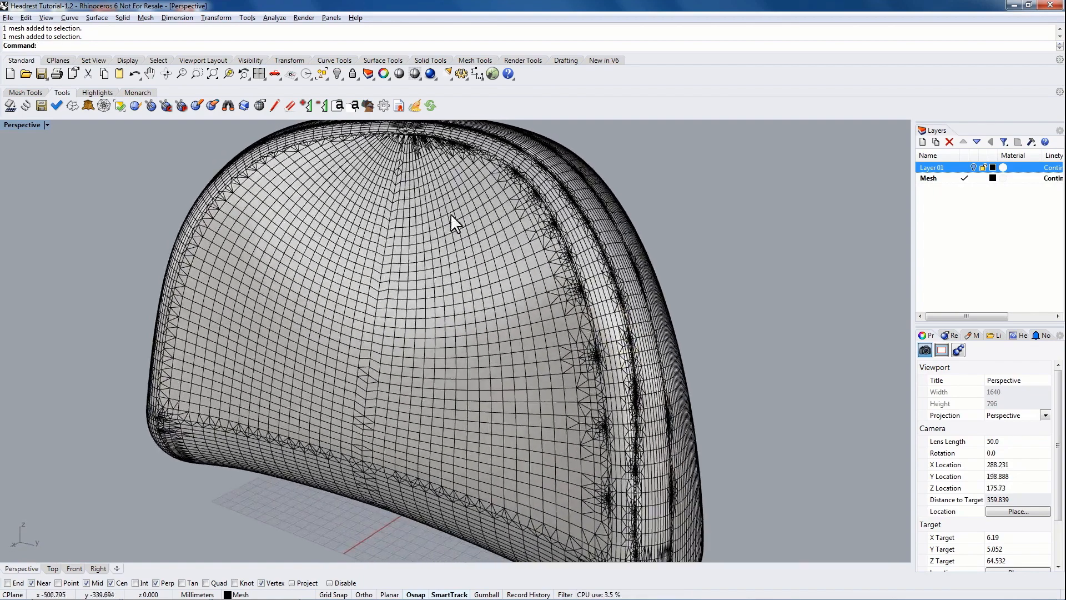
pyautogui.scroll(8, 555, 307)
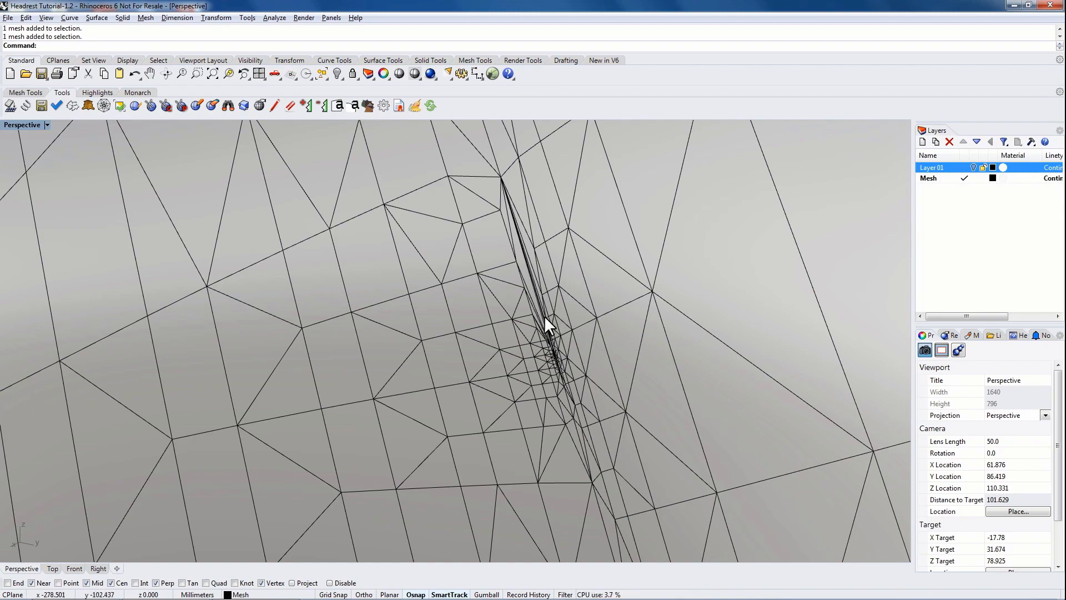
pyautogui.scroll(-10, 524, 290)
pyautogui.moveTo(489, 329); pyautogui.dragTo(486, 379, button='right')
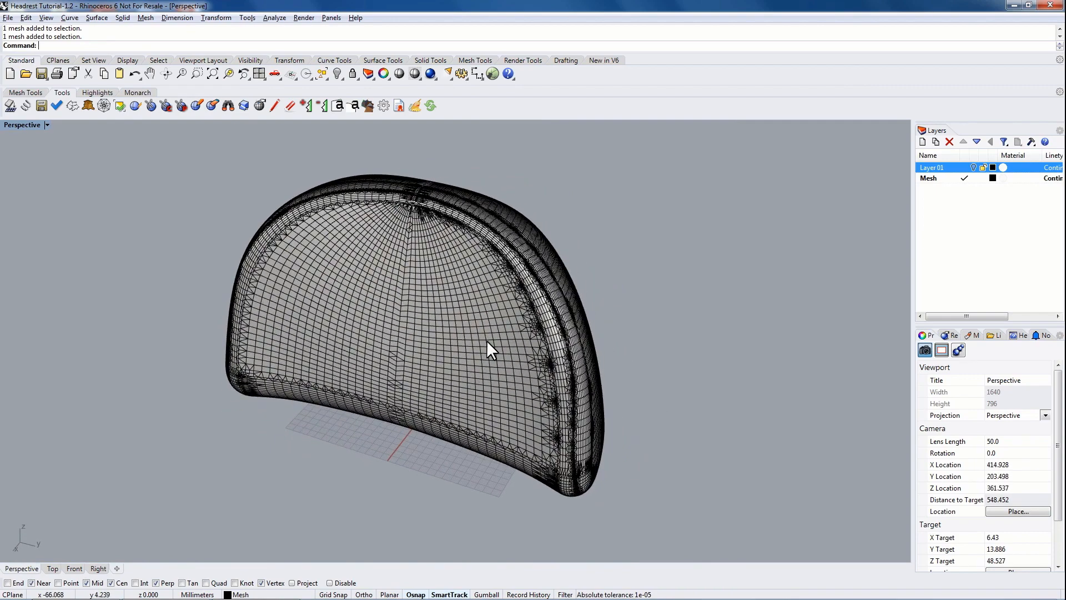
# Adaptively remesh all four headrest panels with the default settings, continuing despite the high vertex estimate, and accept the result
pyautogui.click(26, 93)
pyautogui.moveTo(488, 315); pyautogui.dragTo(472, 312, button='right')
pyautogui.moveTo(169, 131); pyautogui.dragTo(662, 542)
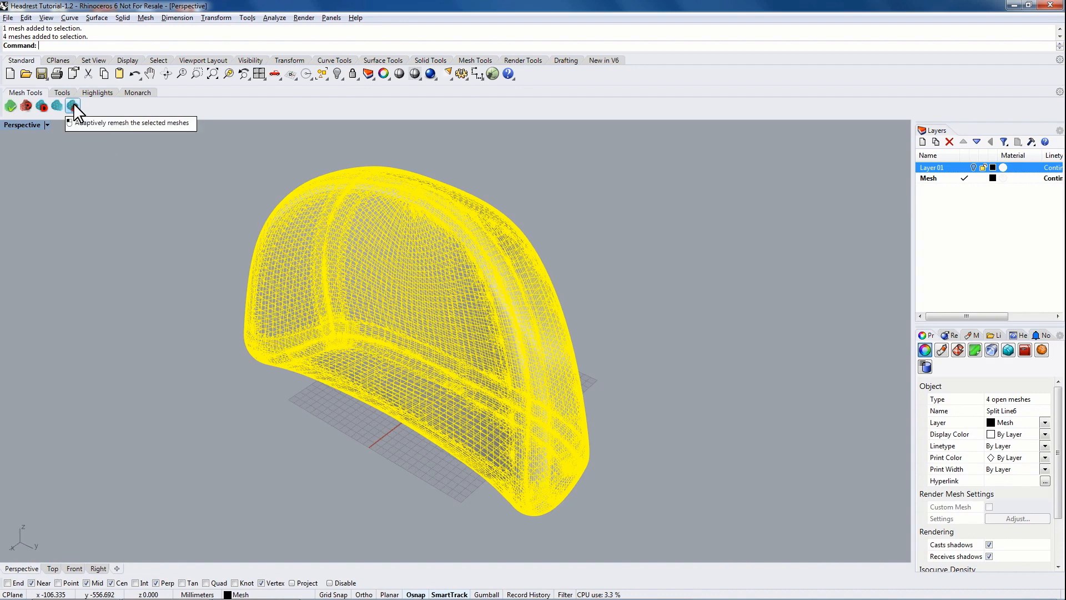
pyautogui.click(72, 105)
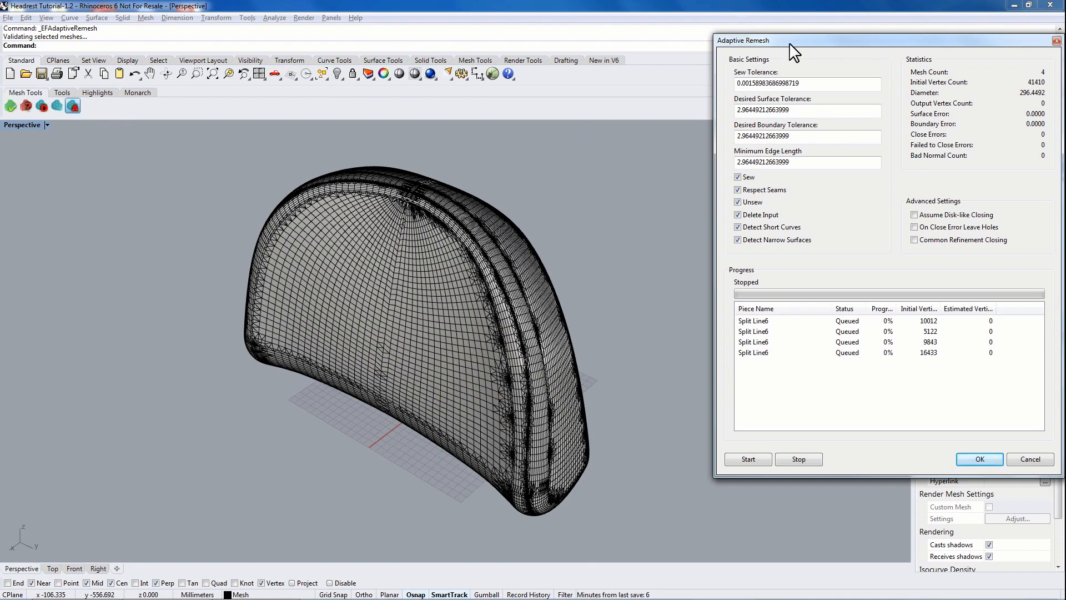
pyautogui.moveTo(789, 43); pyautogui.dragTo(781, 26)
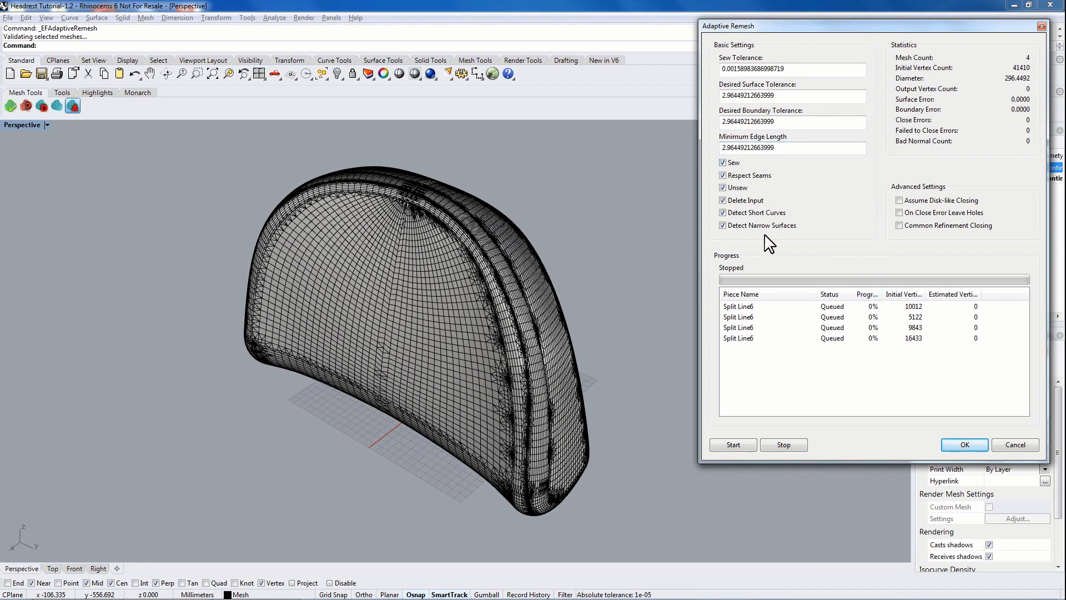
pyautogui.click(728, 444)
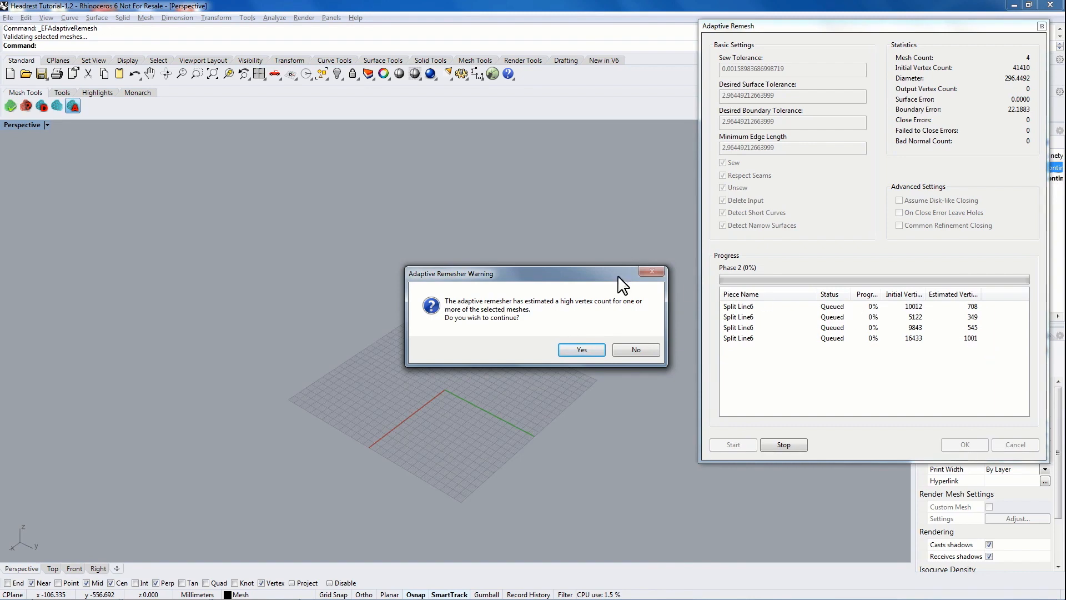
pyautogui.moveTo(545, 272); pyautogui.dragTo(542, 153)
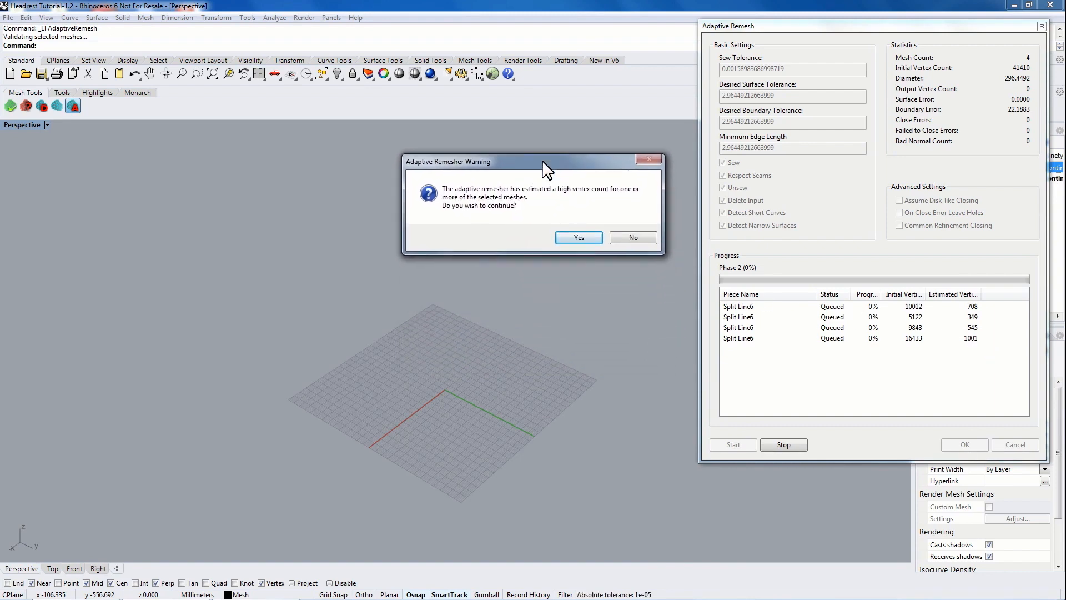
pyautogui.click(577, 237)
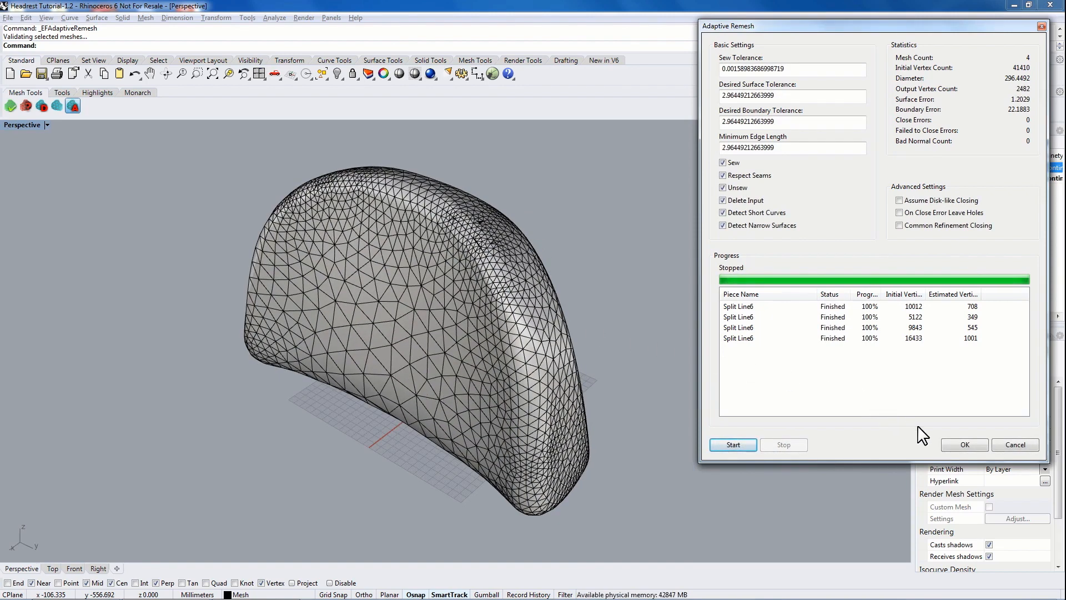
pyautogui.click(965, 445)
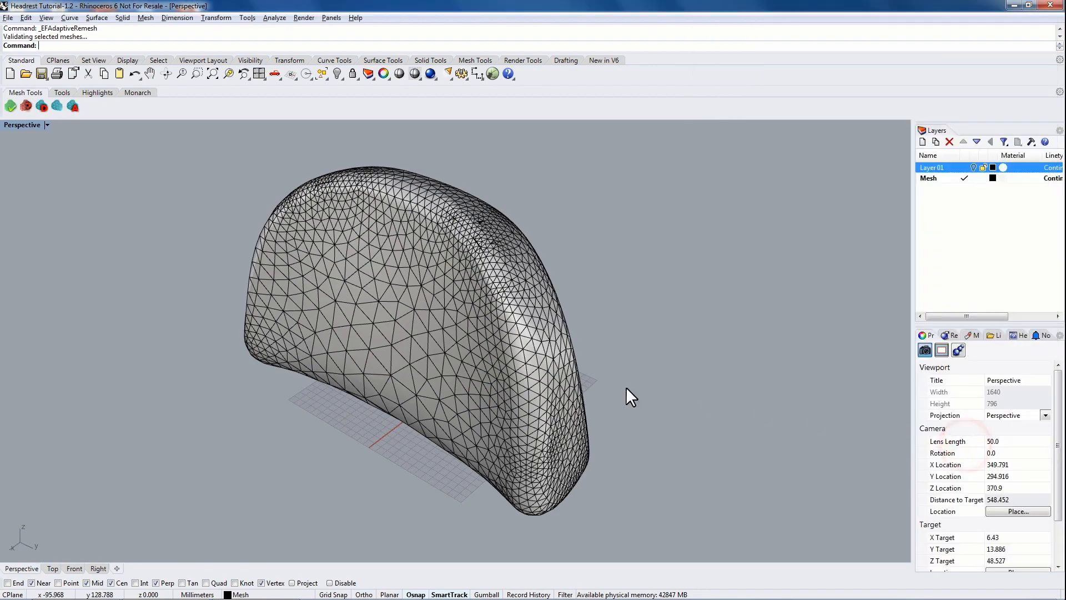
pyautogui.moveTo(630, 393); pyautogui.dragTo(405, 305, button='right')
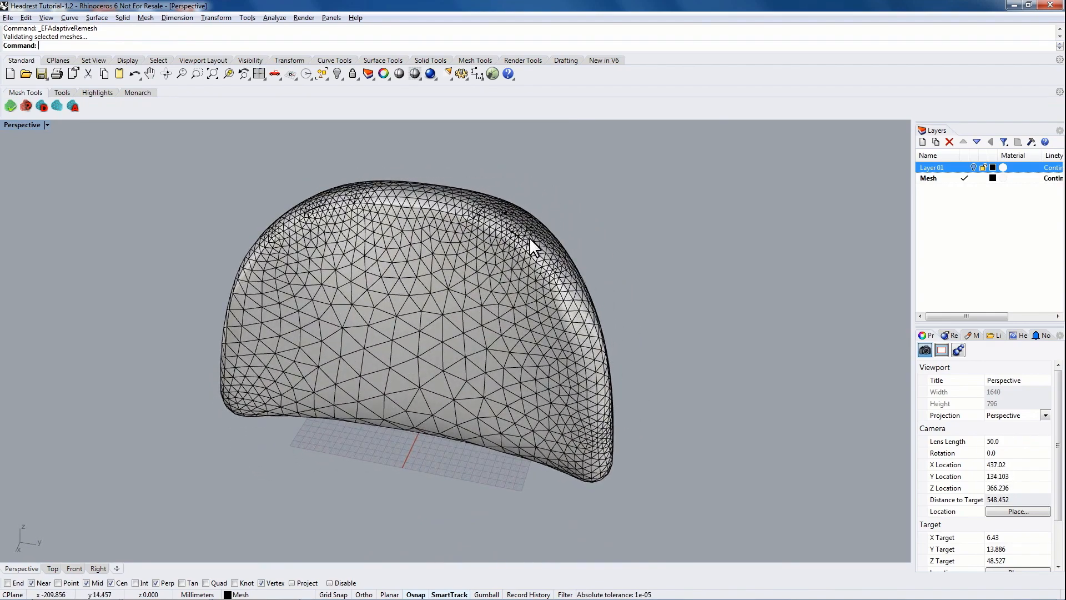
# Select the large front headrest panel and examine how its remeshed triangles meet the neighbouring panel's vertices along the shared seam
pyautogui.moveTo(525, 342)
pyautogui.mouseDown(button='right')
pyautogui.moveTo(518, 369)
pyautogui.moveTo(514, 281)
pyautogui.moveTo(528, 322)
pyautogui.moveTo(570, 355)
pyautogui.moveTo(499, 285)
pyautogui.moveTo(443, 281)
pyautogui.moveTo(387, 210)
pyautogui.moveTo(559, 357)
pyautogui.moveTo(544, 344)
pyautogui.mouseUp(button='right')
pyautogui.click(434, 332)
pyautogui.moveTo(188, 319); pyautogui.dragTo(383, 284, button='right')
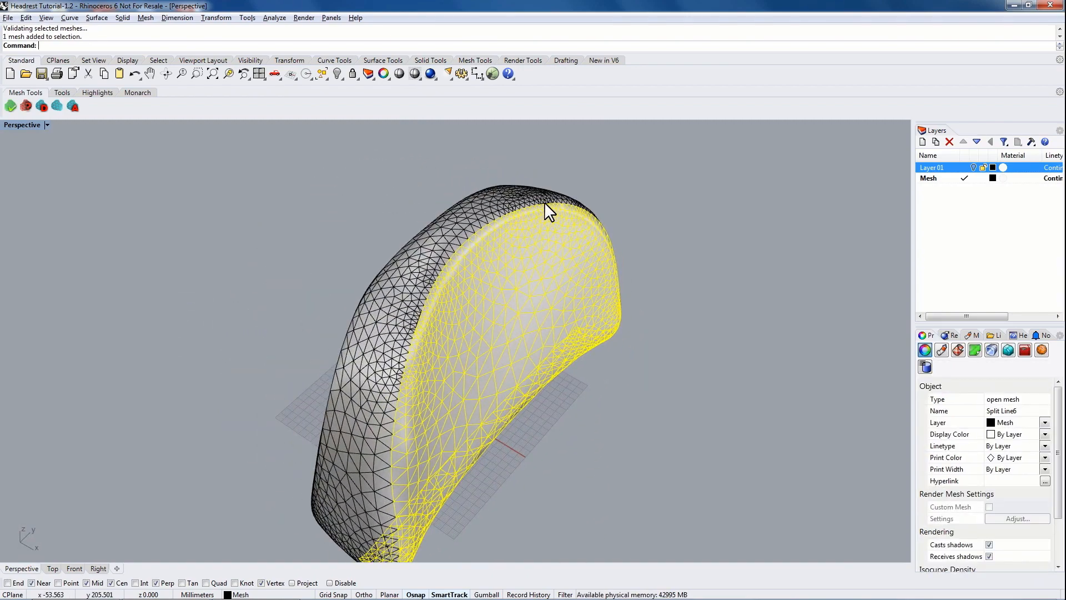
pyautogui.moveTo(393, 388); pyautogui.dragTo(410, 333, button='right')
pyautogui.moveTo(439, 372); pyautogui.dragTo(433, 174, button='right')
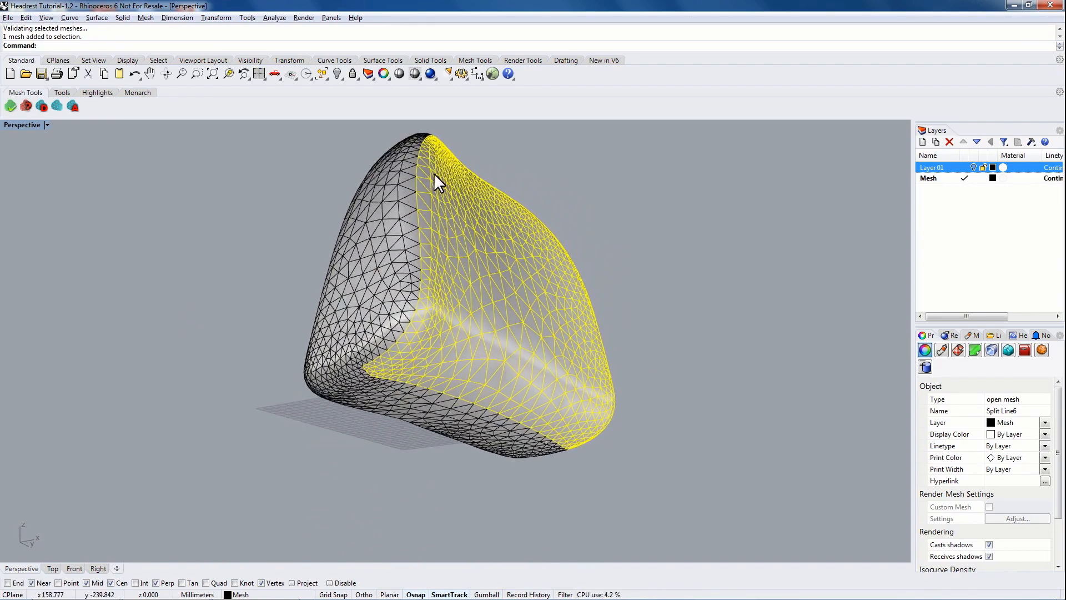
pyautogui.scroll(3, 414, 209)
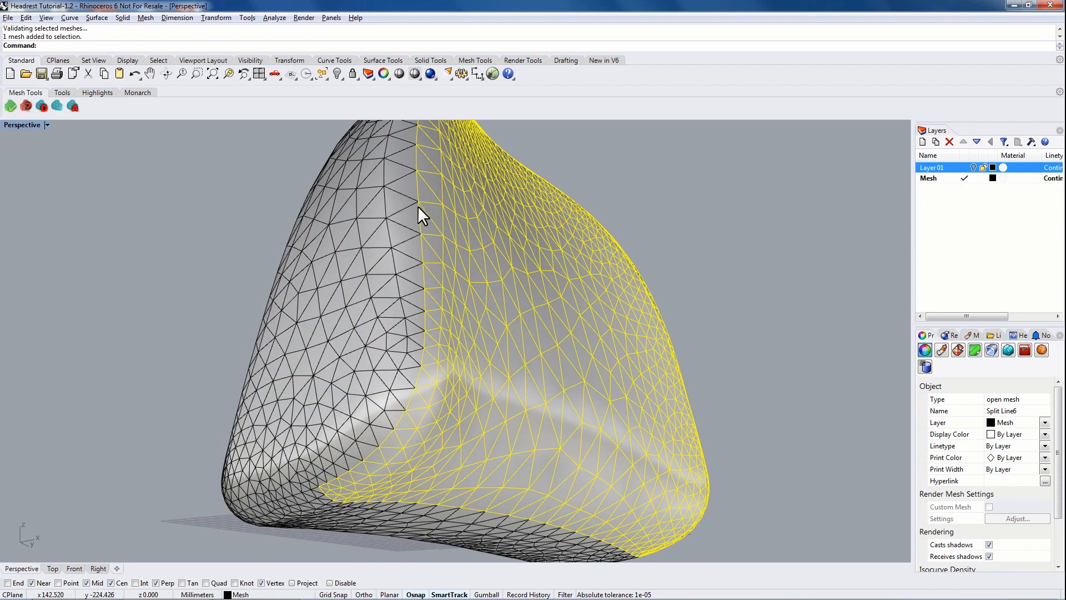
pyautogui.scroll(2, 421, 291)
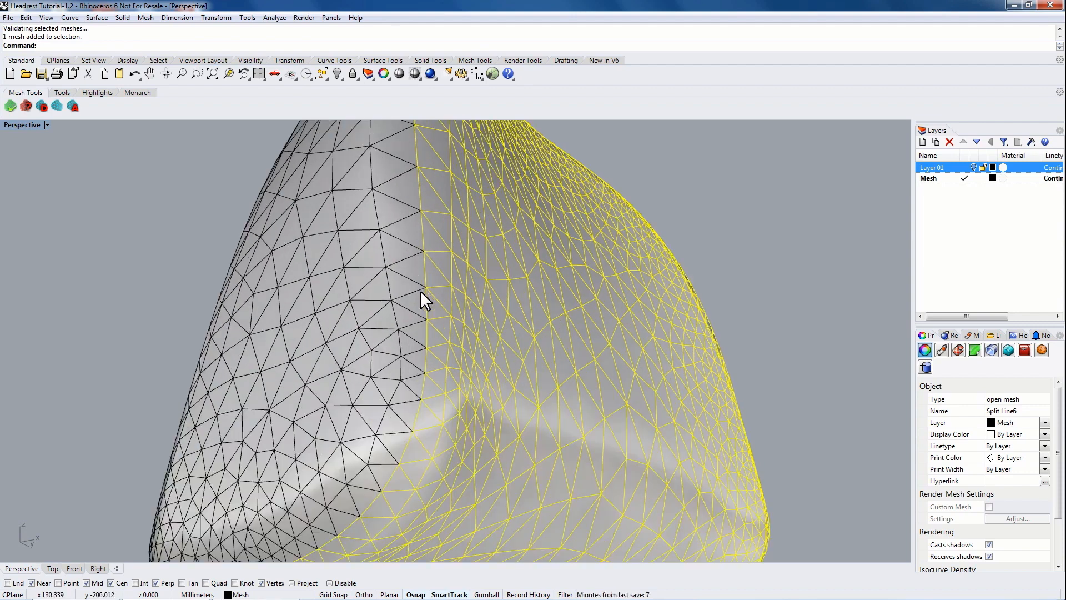
pyautogui.scroll(3, 423, 310)
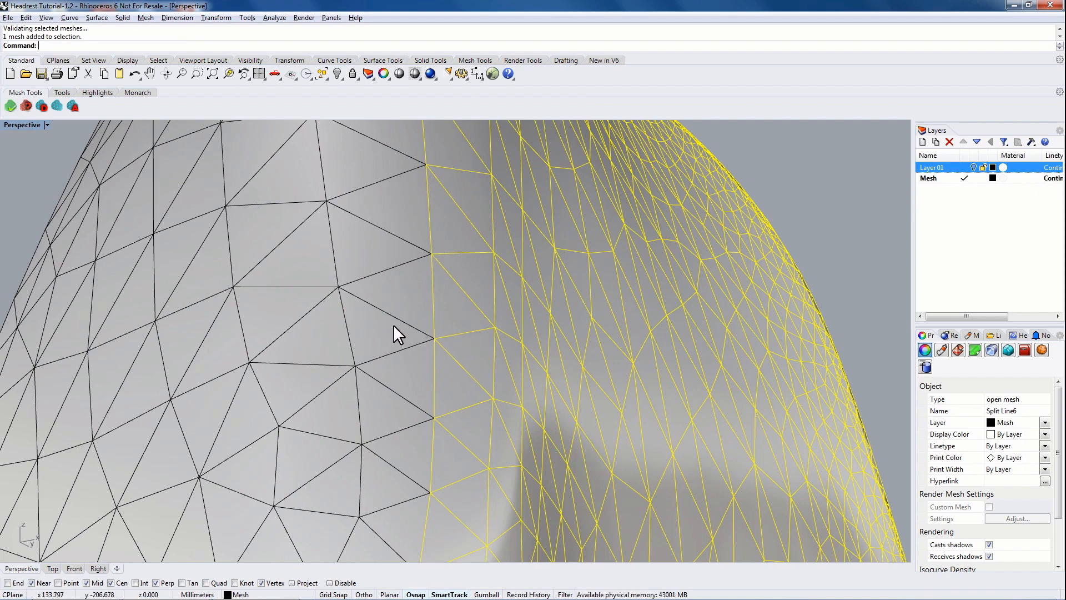
# Select the panel adjoining the front one to check its remeshed extent, clear the selection, and view the whole headrest
pyautogui.click(327, 325)
pyautogui.scroll(-6, 593, 244)
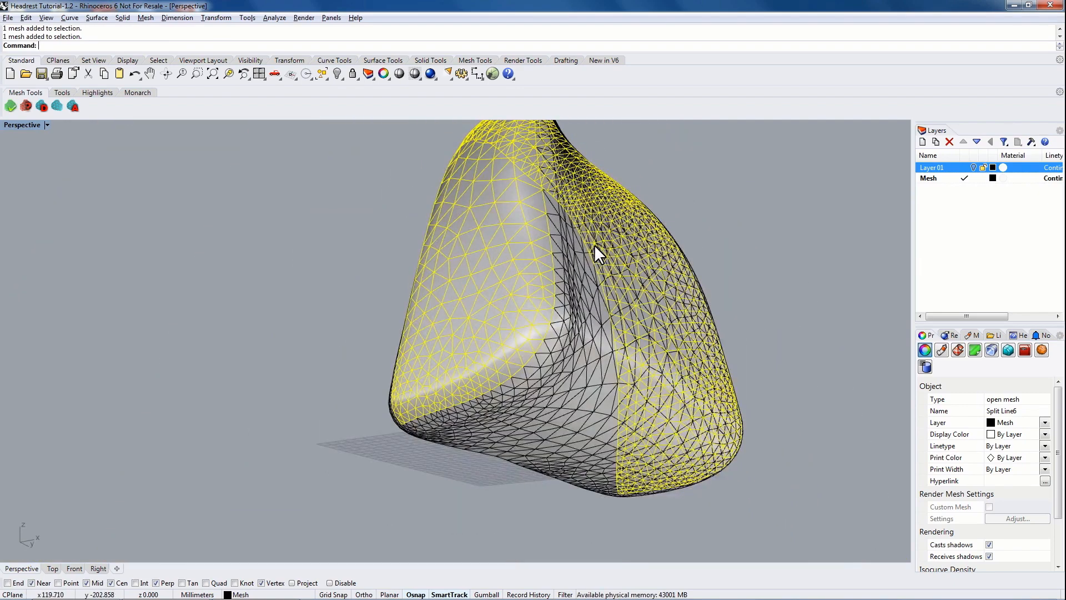
pyautogui.click(667, 191)
pyautogui.moveTo(667, 191); pyautogui.dragTo(719, 260, button='right')
pyautogui.moveTo(502, 264); pyautogui.dragTo(308, 268, button='right')
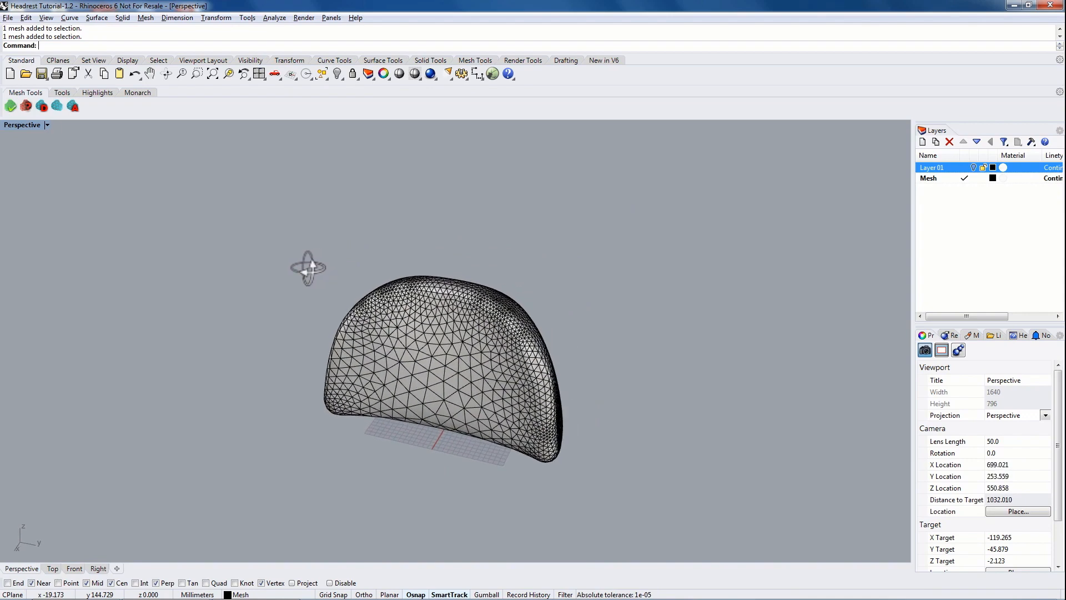
pyautogui.moveTo(550, 257); pyautogui.dragTo(357, 234, button='right')
# Flatten all four headrest panel meshes into 2D pattern pieces with the ExactFlat Flatten command
pyautogui.click(61, 93)
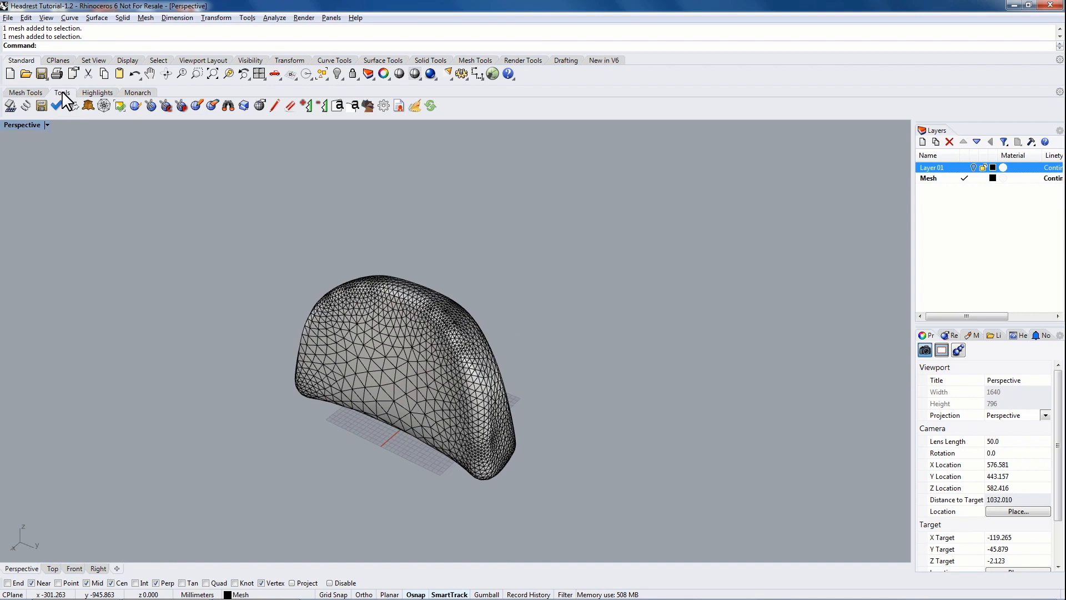
pyautogui.click(10, 106)
pyautogui.moveTo(204, 237); pyautogui.dragTo(634, 531)
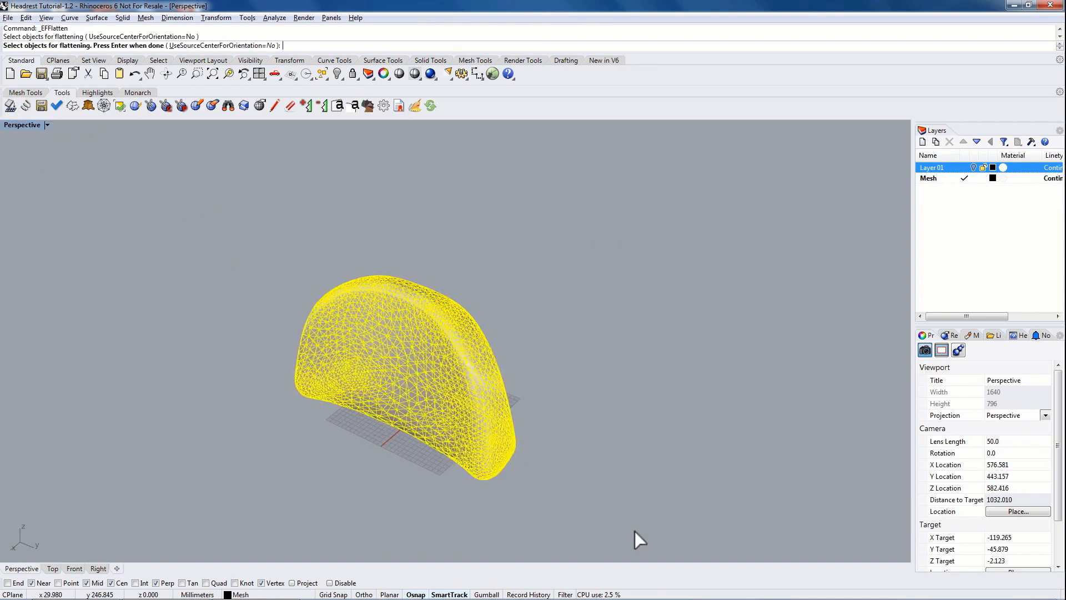
pyautogui.press('Return')
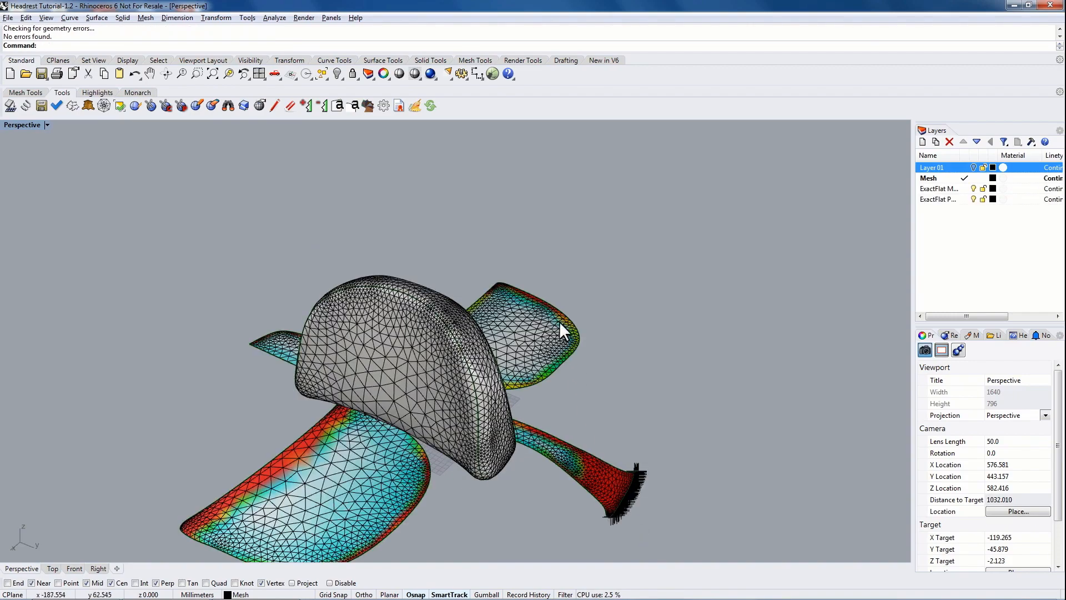
# Show the flattened pieces in a maximized Top view using the Shaded display mode
pyautogui.moveTo(503, 314); pyautogui.dragTo(395, 442, button='right')
pyautogui.moveTo(459, 295); pyautogui.dragTo(420, 348, button='right')
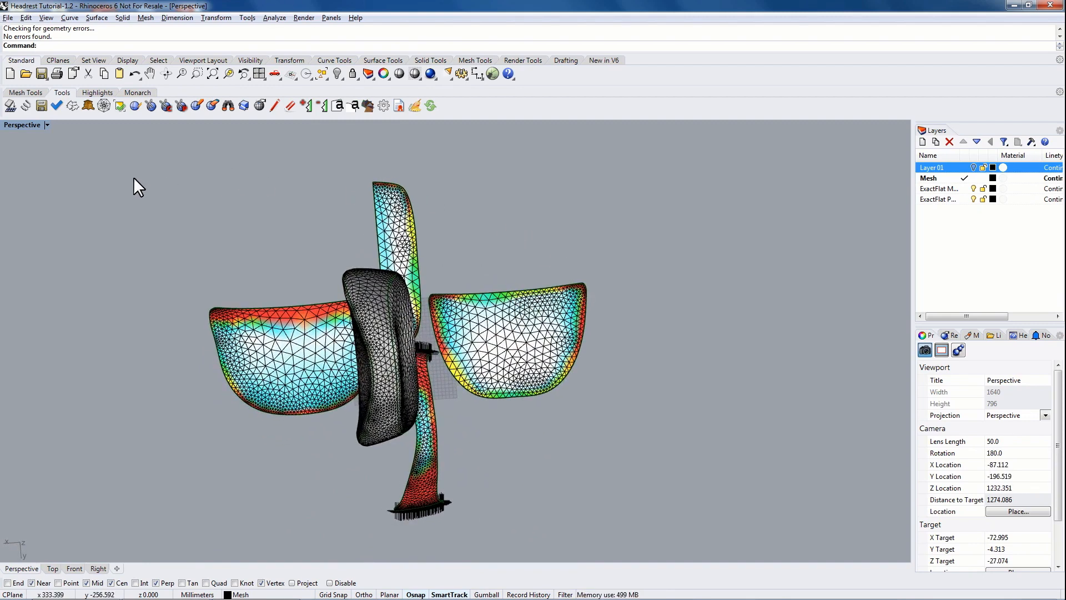
pyautogui.doubleClick(19, 124)
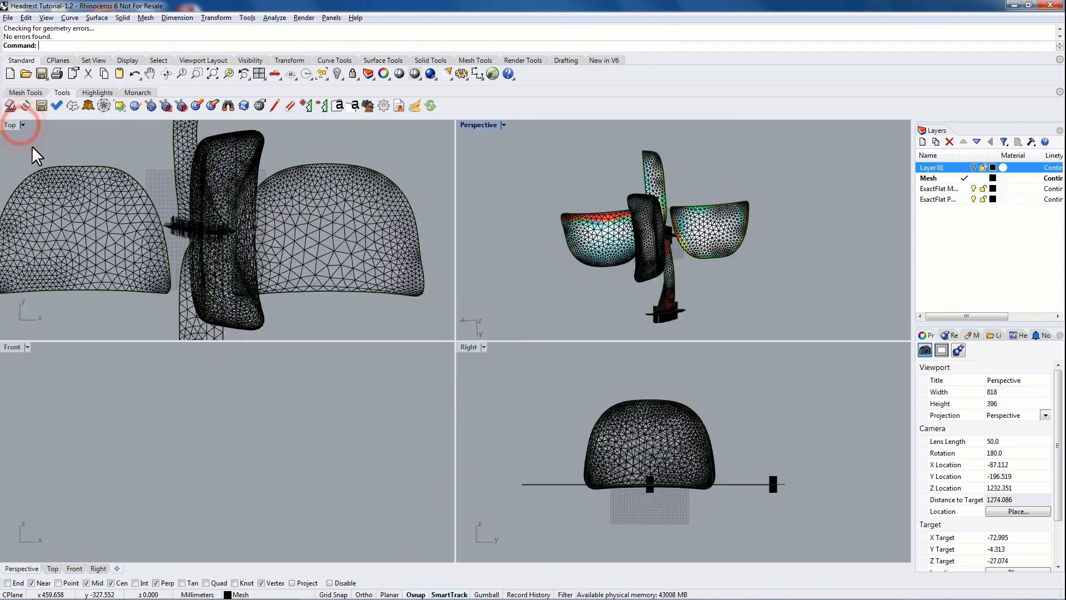
pyautogui.moveTo(105, 137); pyautogui.dragTo(155, 182, button='right')
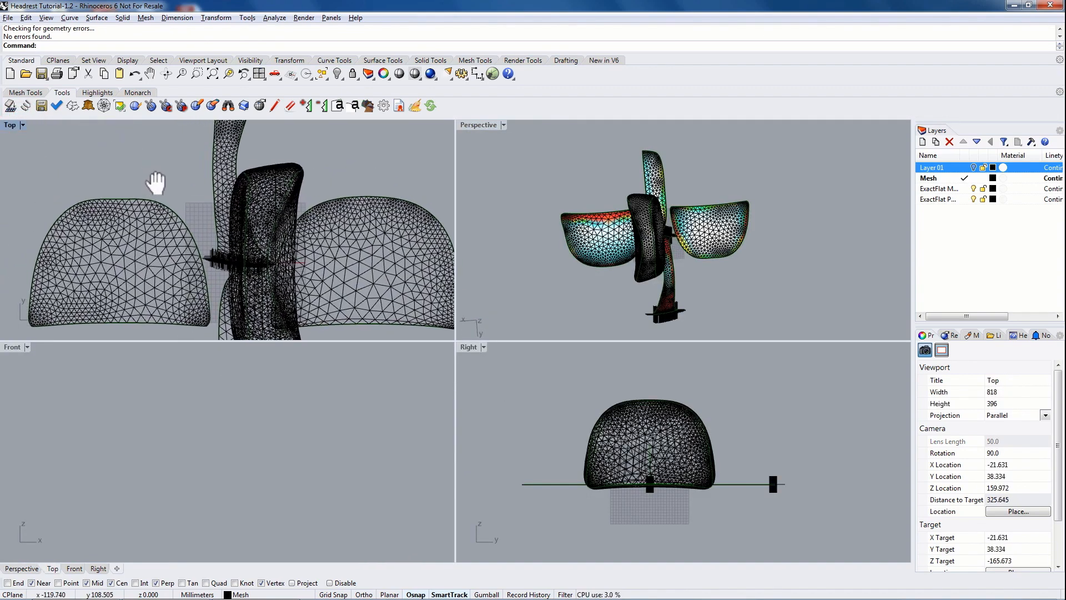
pyautogui.doubleClick(10, 124)
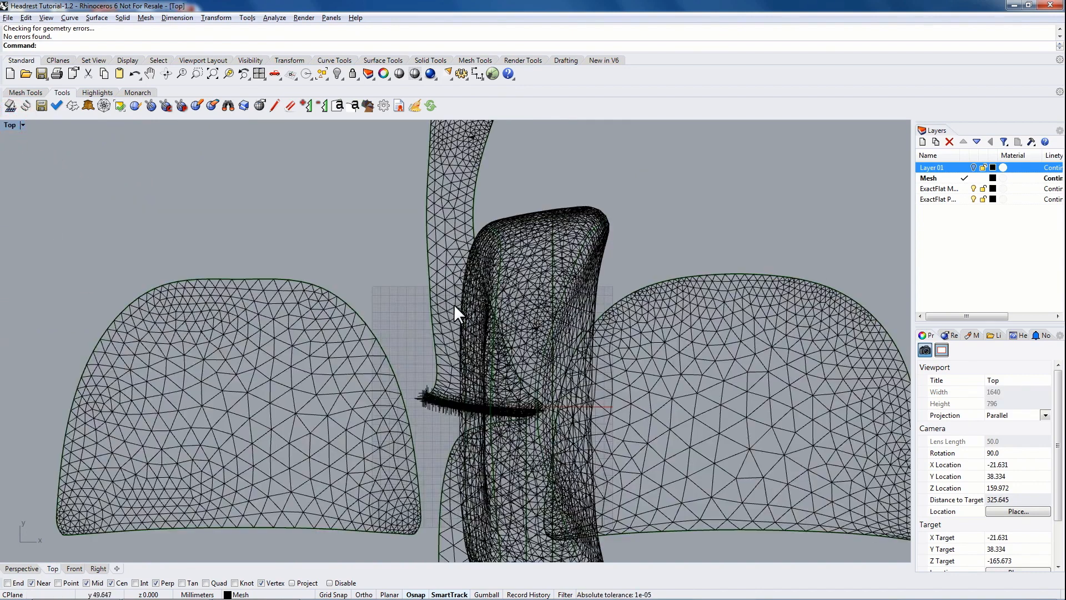
pyautogui.click(11, 125)
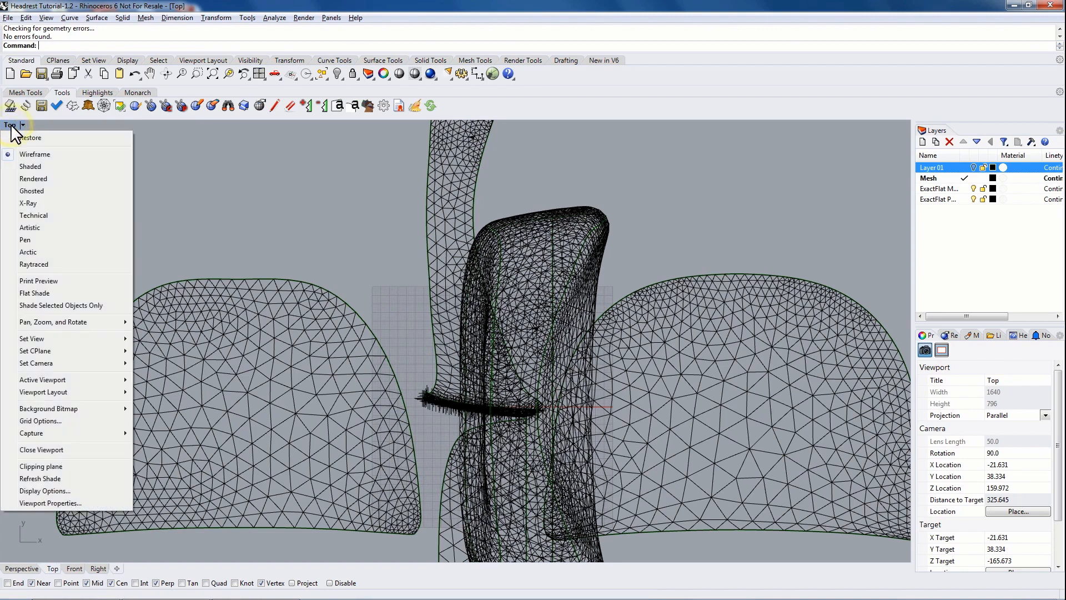
pyautogui.click(33, 165)
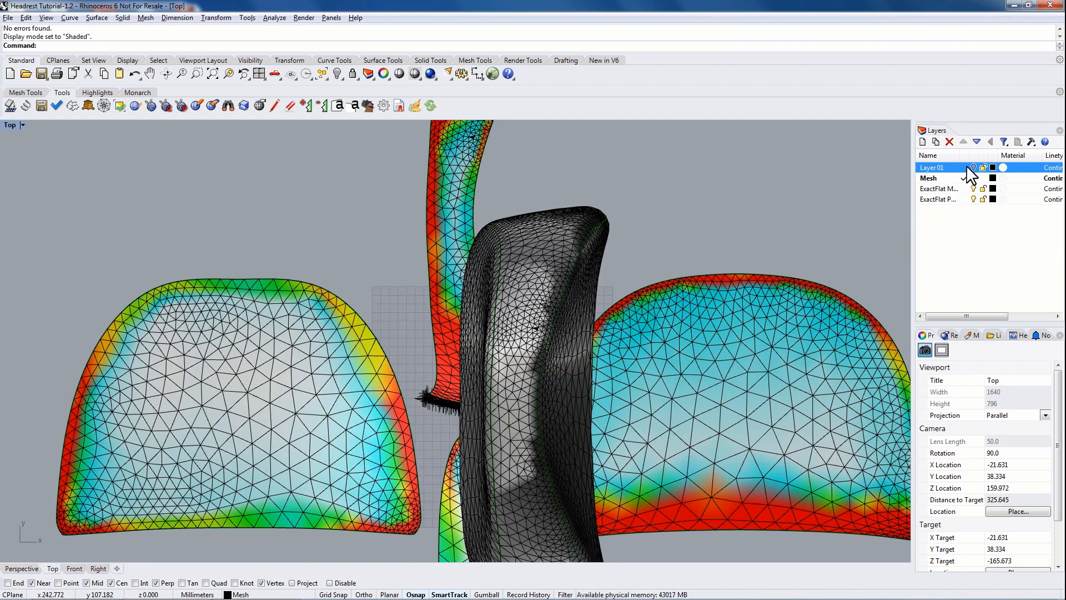
# Make ExactFlat Pattern the current layer and hide the ExactFlat Model and Mesh layers, widening the layer list to read the full names
pyautogui.moveTo(914, 195); pyautogui.dragTo(858, 194)
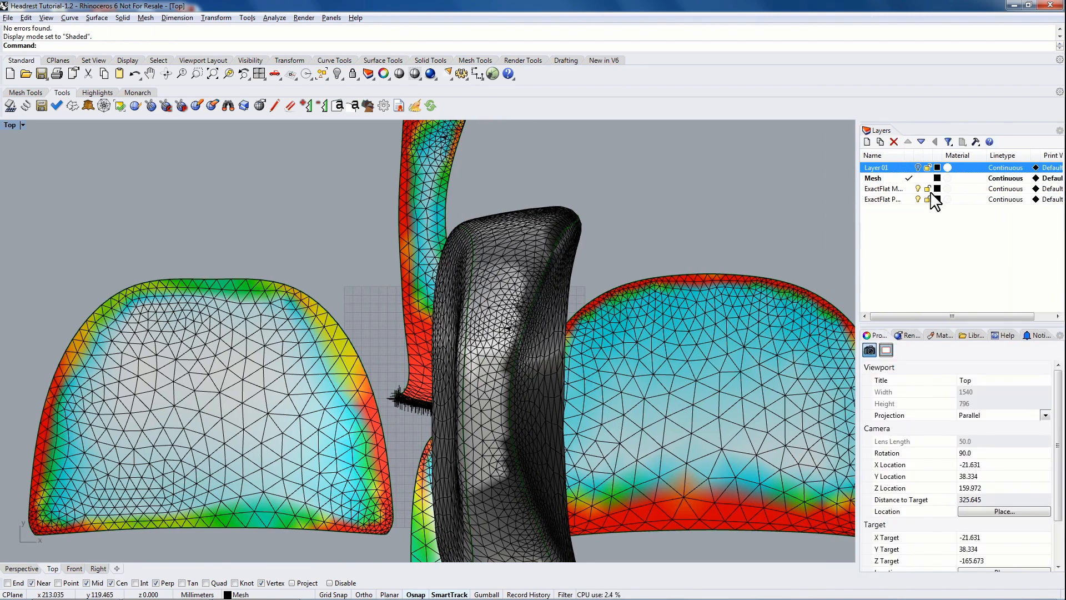
pyautogui.moveTo(901, 154); pyautogui.dragTo(937, 154)
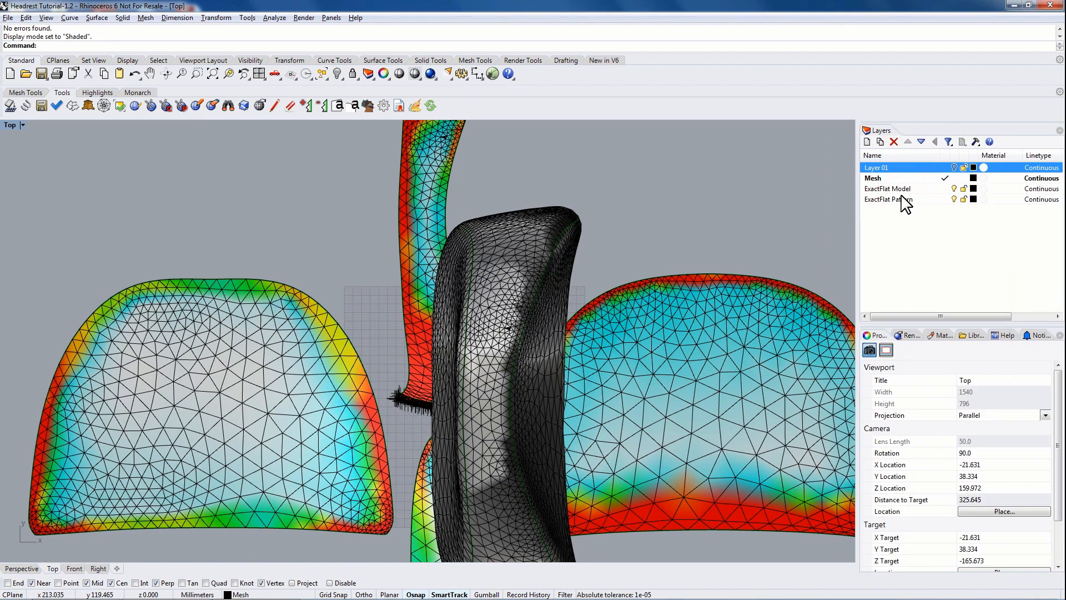
pyautogui.click(945, 198)
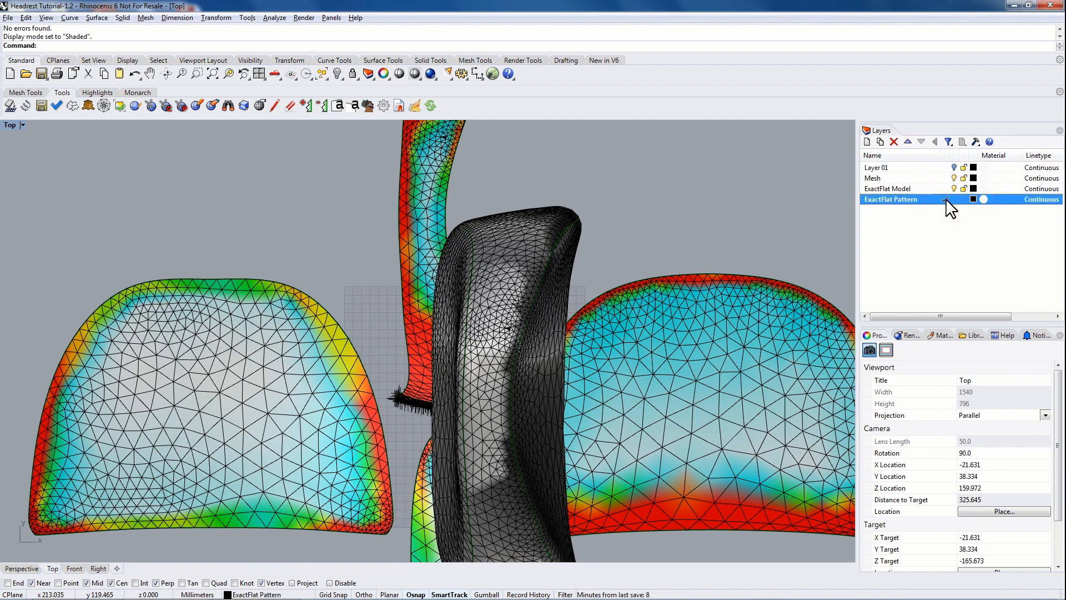
pyautogui.click(954, 188)
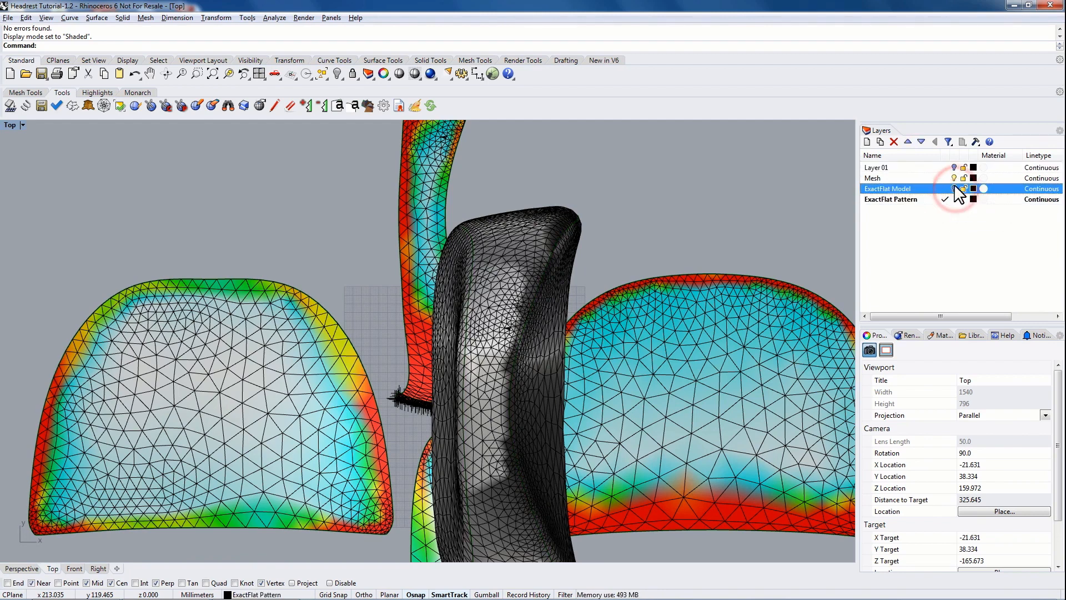
pyautogui.click(954, 178)
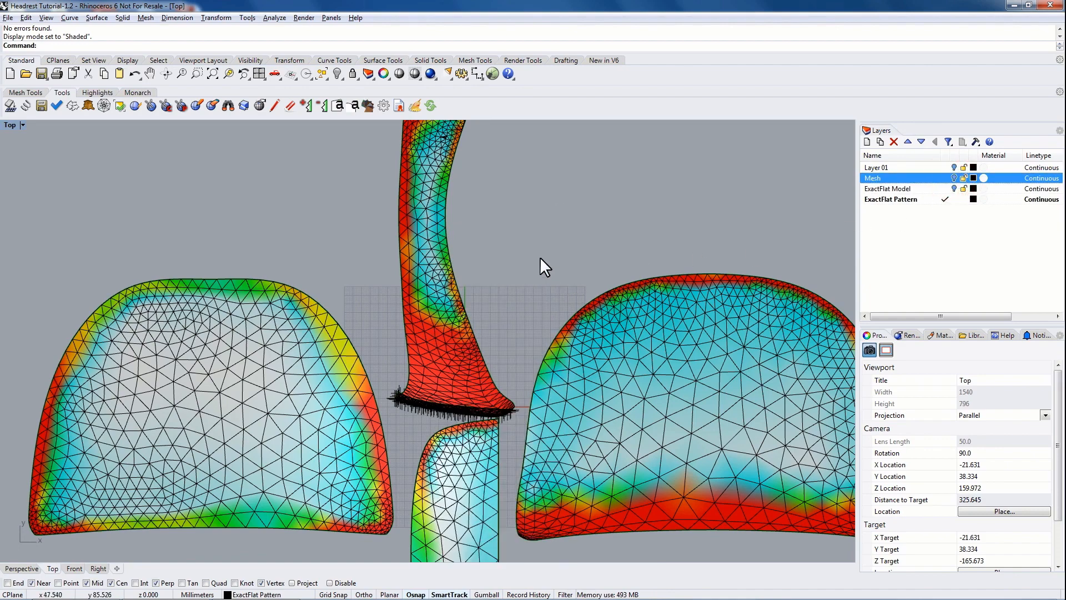
# Spread the four flat pattern pieces apart in a horizontal row, with the two narrow pieces between the large ones
pyautogui.scroll(-8, 521, 254)
pyautogui.moveTo(568, 301); pyautogui.dragTo(559, 337, button='right')
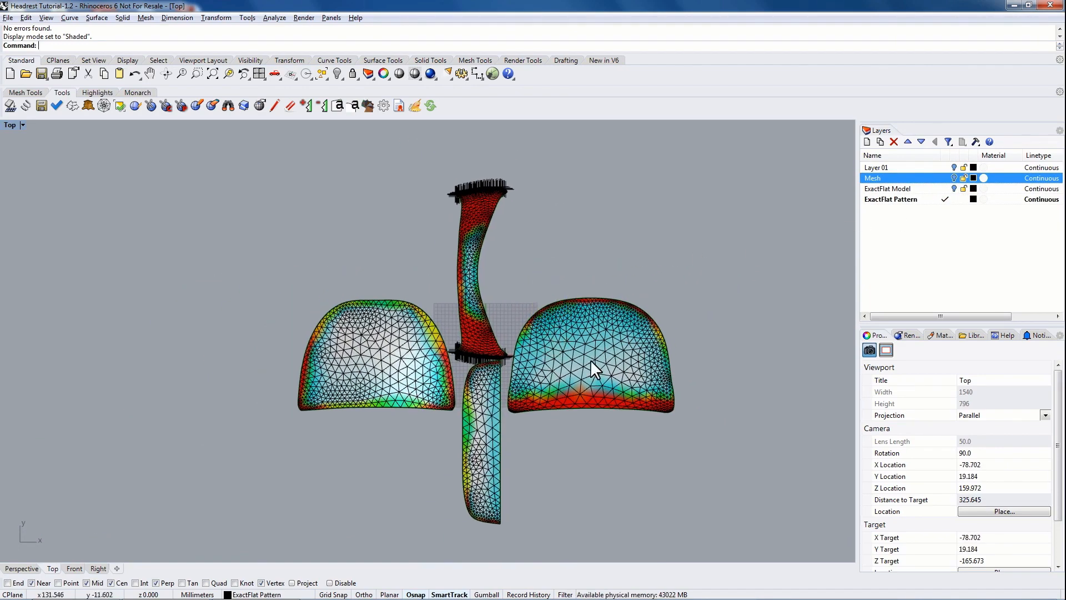
pyautogui.moveTo(595, 369); pyautogui.dragTo(691, 341)
pyautogui.moveTo(479, 401); pyautogui.dragTo(548, 278)
pyautogui.moveTo(478, 303); pyautogui.dragTo(492, 362)
pyautogui.moveTo(388, 363); pyautogui.dragTo(335, 356)
pyautogui.moveTo(481, 358); pyautogui.dragTo(465, 361)
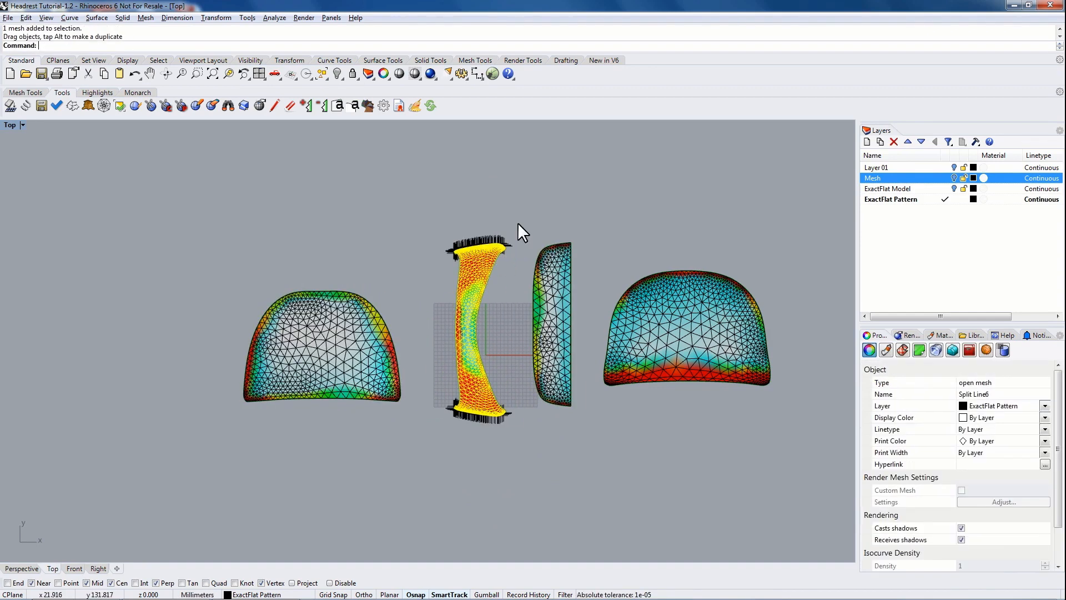
pyautogui.click(515, 203)
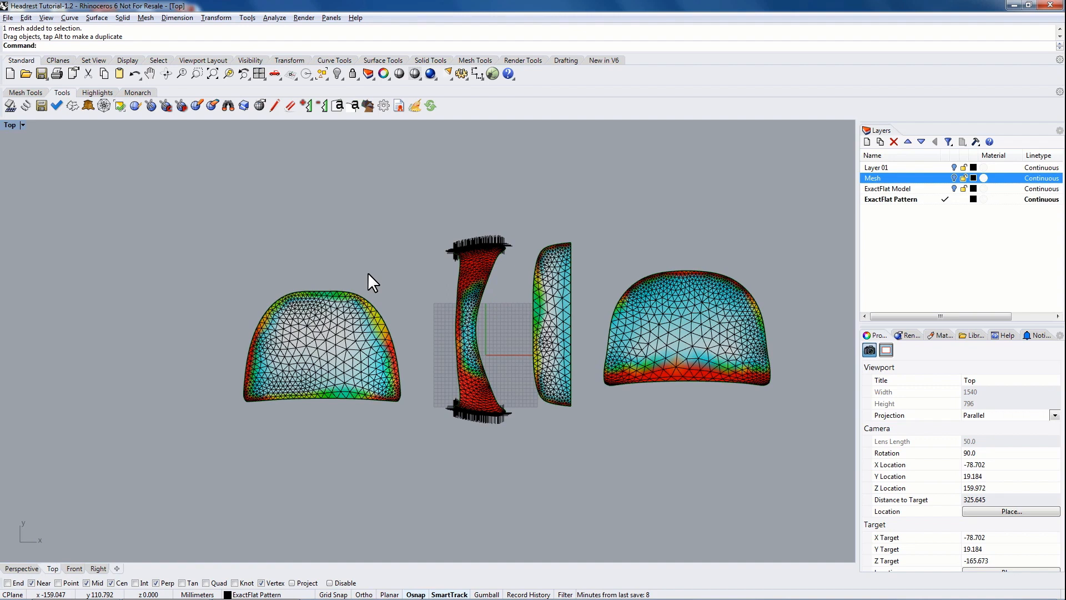
pyautogui.moveTo(375, 281); pyautogui.dragTo(381, 283, button='right')
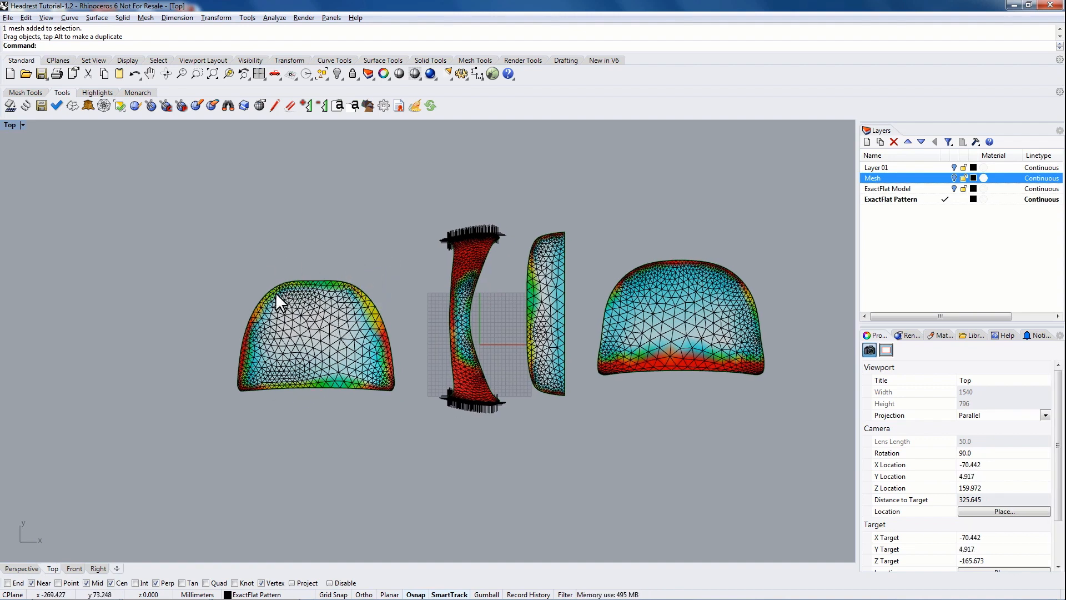
pyautogui.click(482, 256)
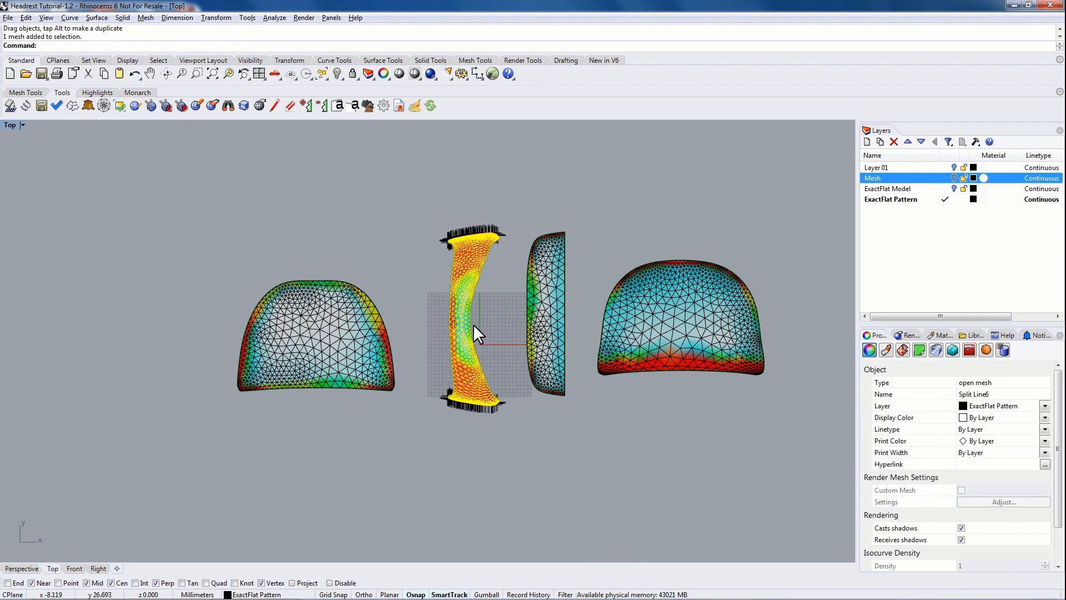
pyautogui.click(430, 345)
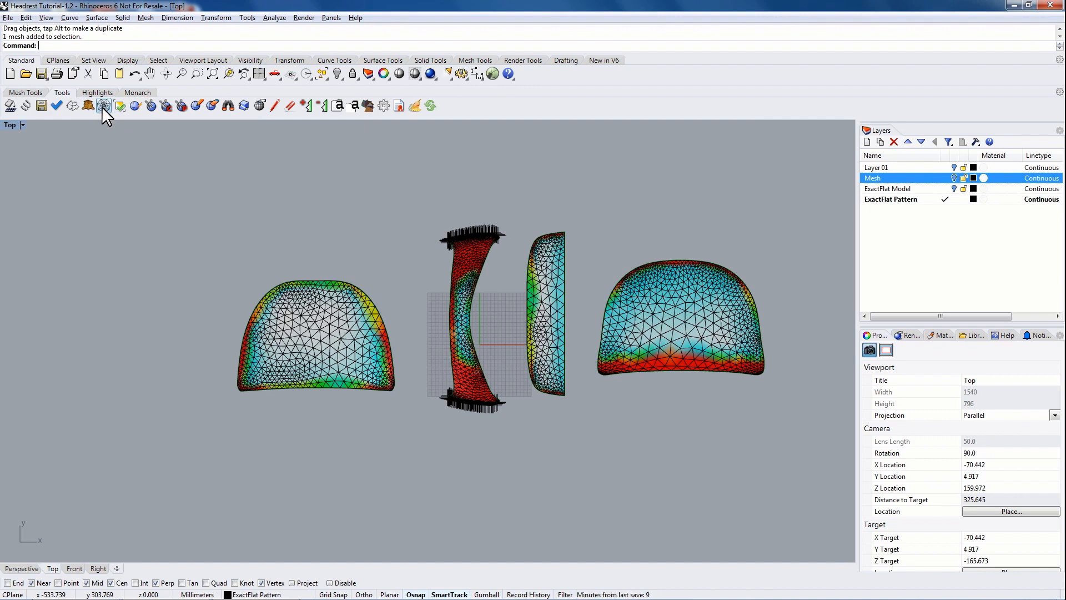
# Re-flatten all four pattern pieces one by one with the Fracture method, checking the folded end of the narrow curved piece
pyautogui.click(72, 105)
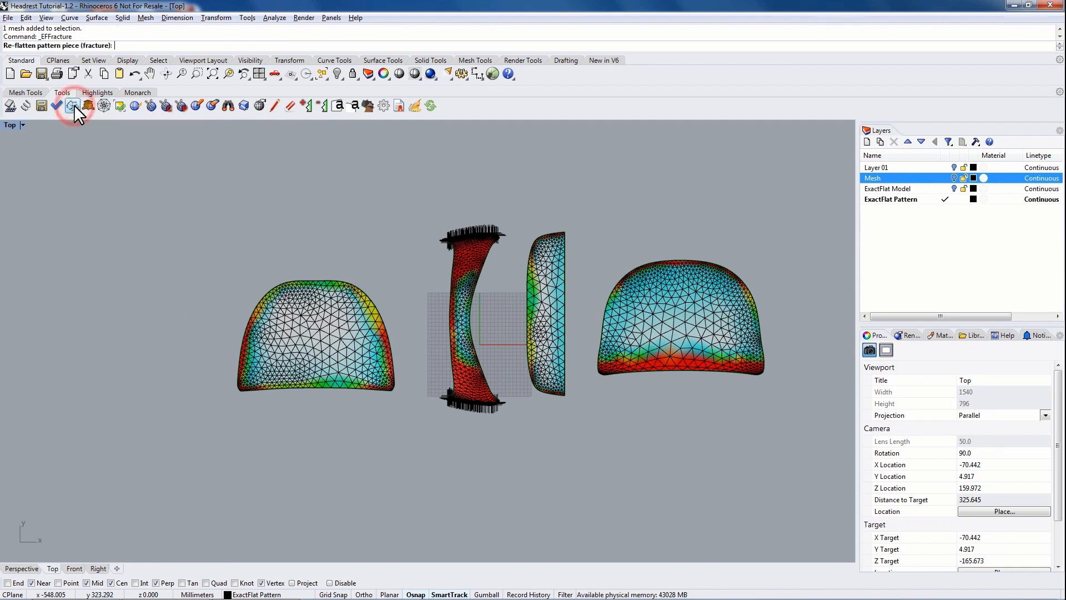
pyautogui.click(334, 341)
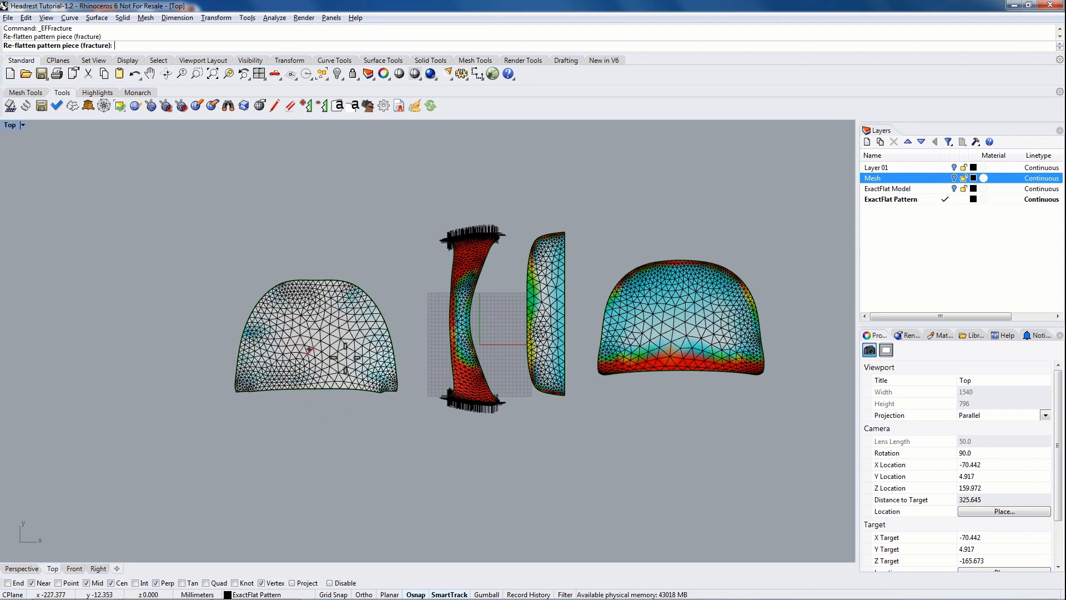
pyautogui.click(464, 322)
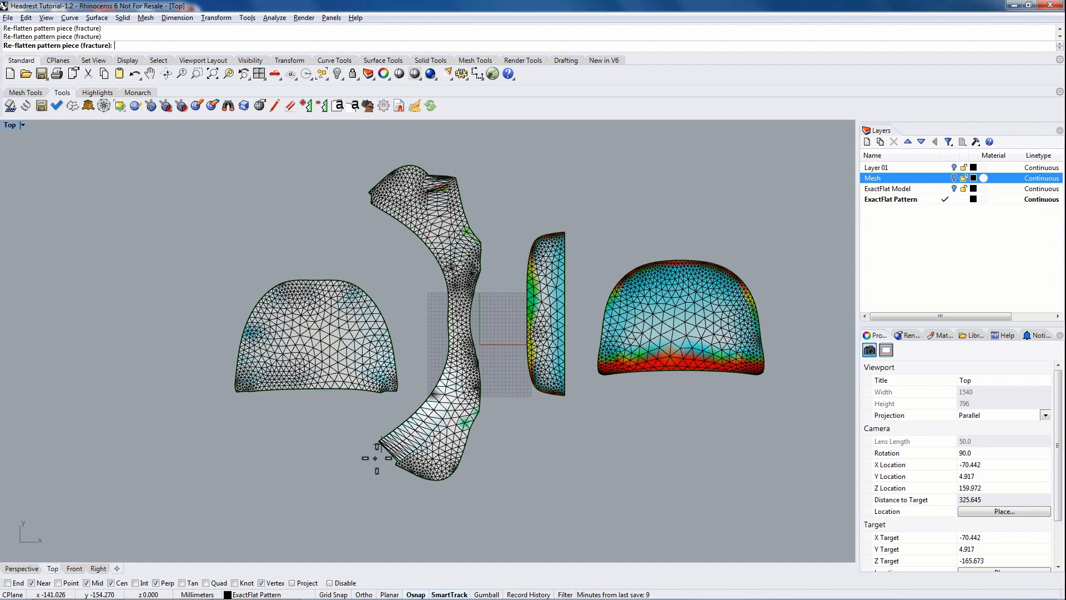
pyautogui.scroll(10, 375, 458)
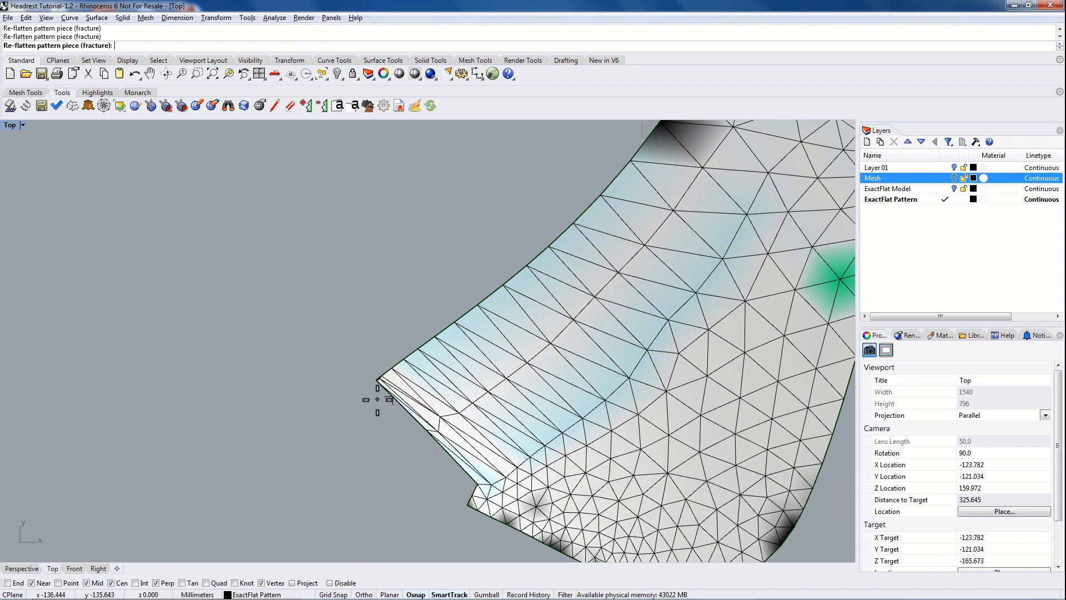
pyautogui.scroll(-13, 414, 390)
pyautogui.moveTo(543, 221); pyautogui.dragTo(428, 368, button='right')
pyautogui.scroll(-2, 448, 370)
pyautogui.click(470, 358)
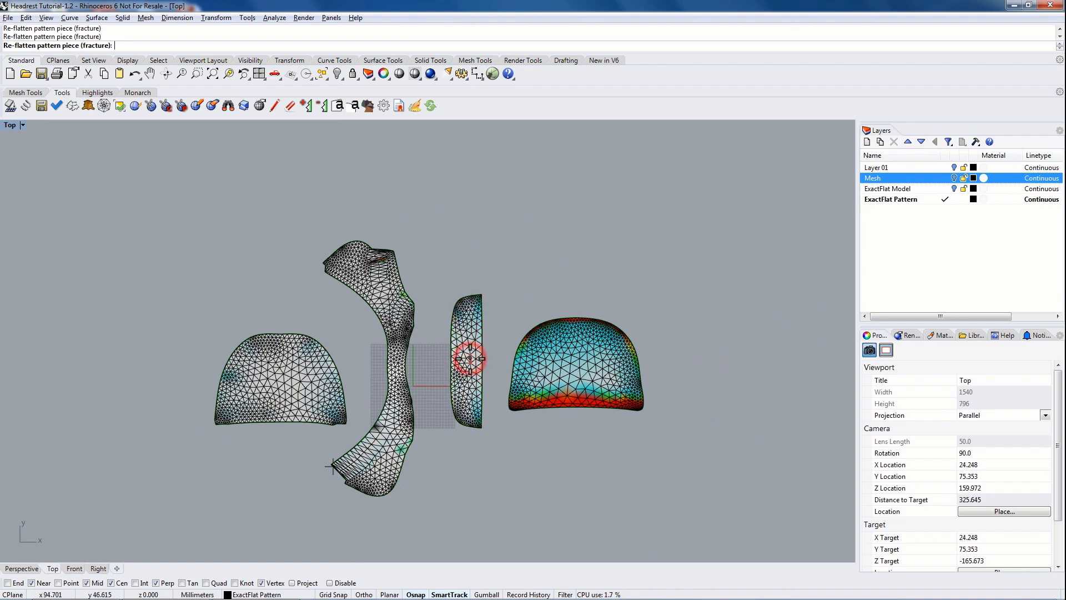
pyautogui.click(579, 371)
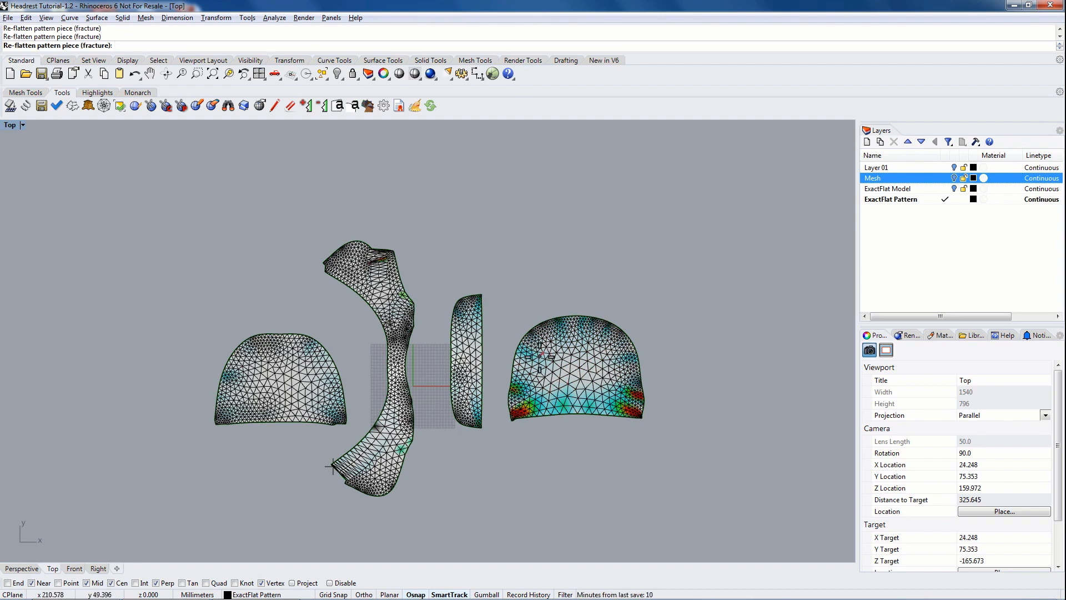
pyautogui.press('Return')
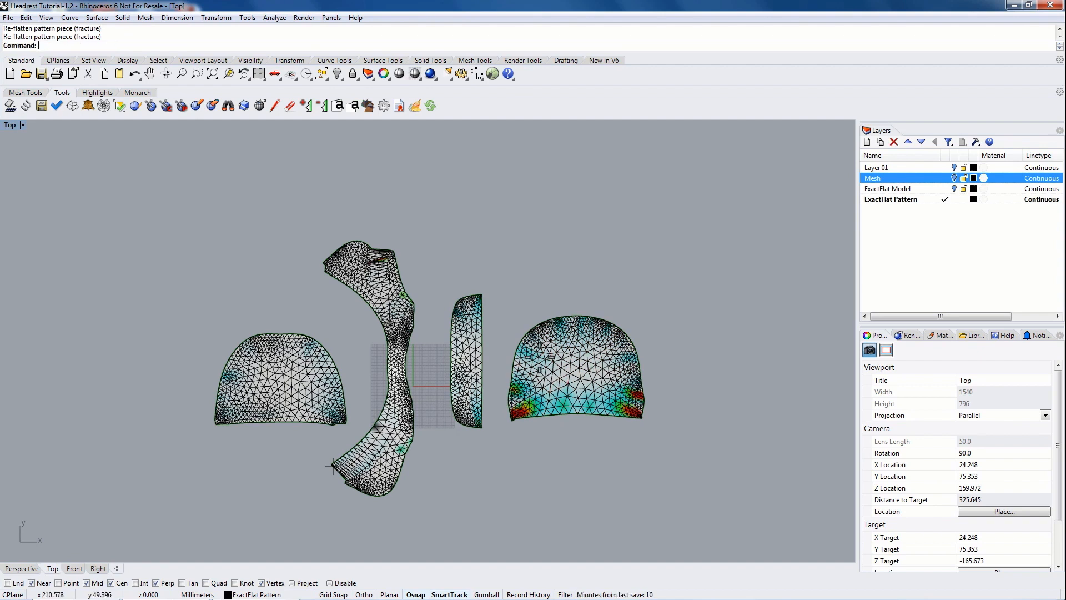
# Re-flatten the leftmost large piece, the narrow curved piece and the rightmost large piece with the Pelt method
pyautogui.click(88, 106)
pyautogui.click(282, 383)
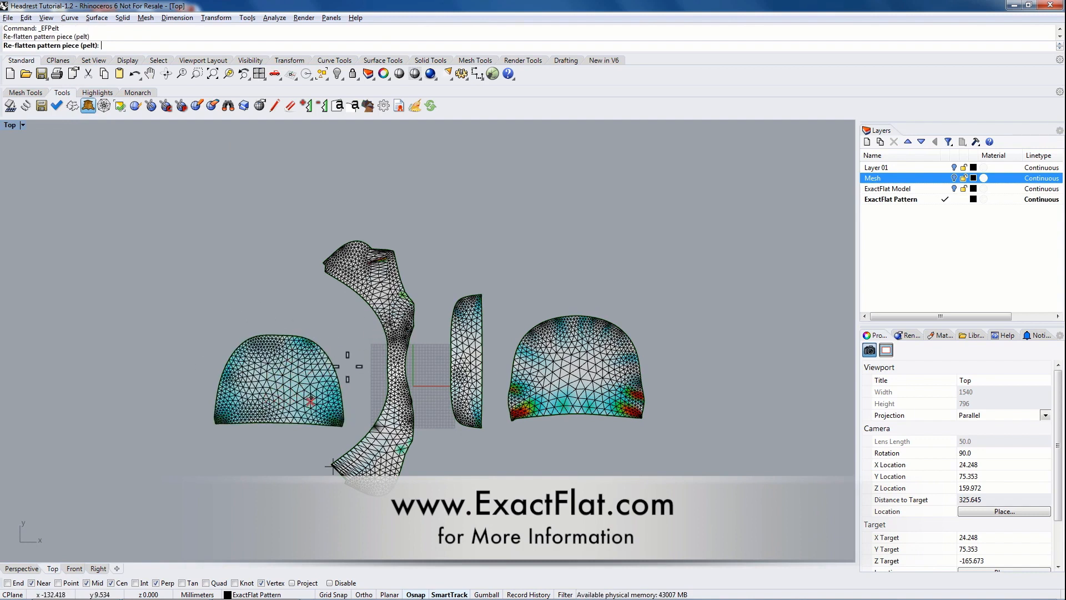
pyautogui.click(402, 378)
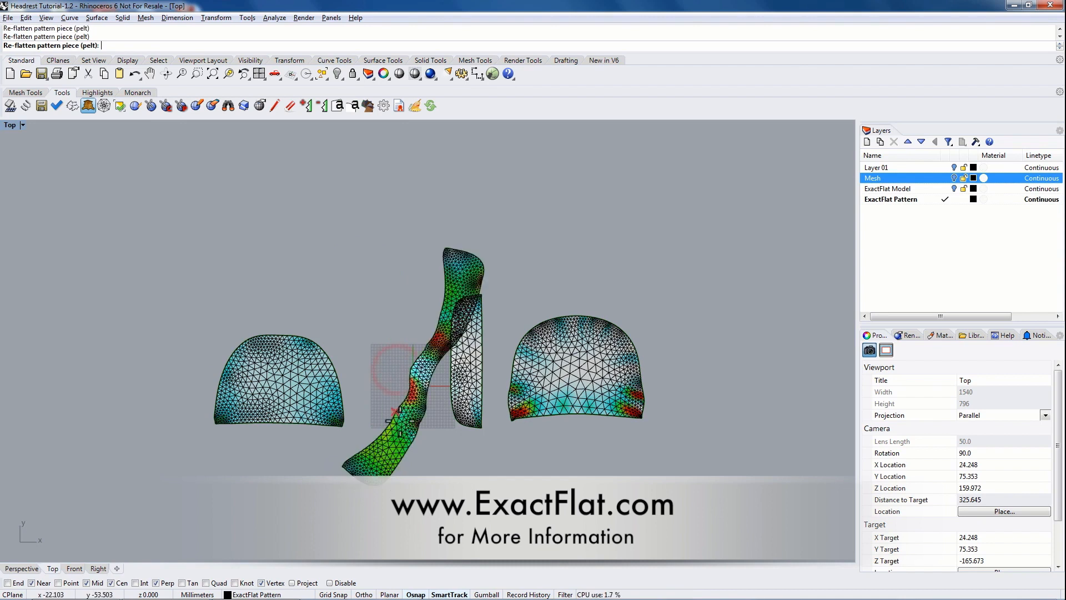
pyautogui.moveTo(406, 363); pyautogui.dragTo(375, 356, button='right')
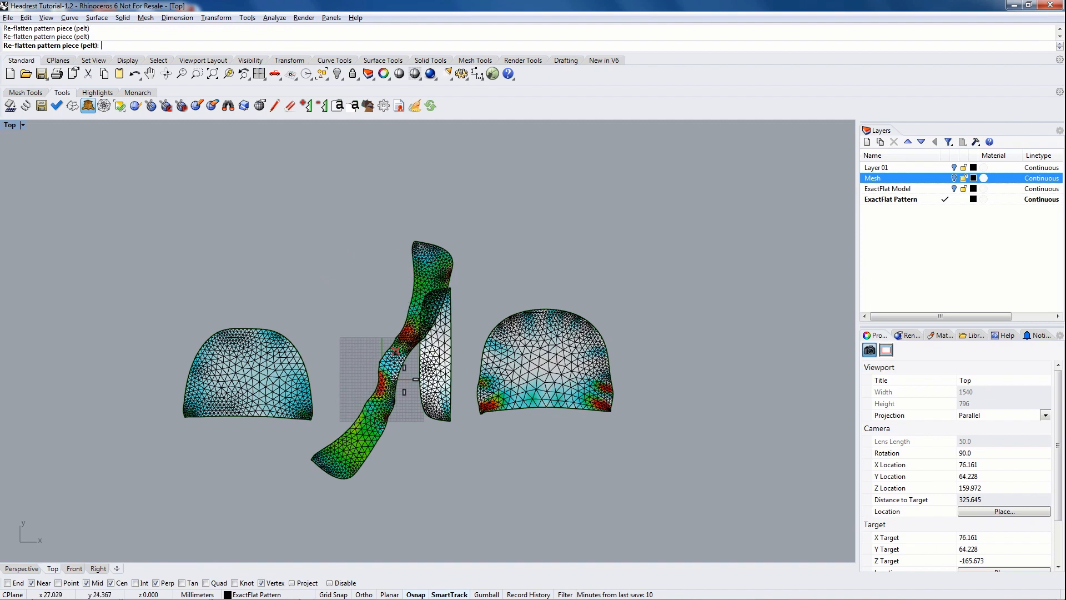
pyautogui.click(535, 377)
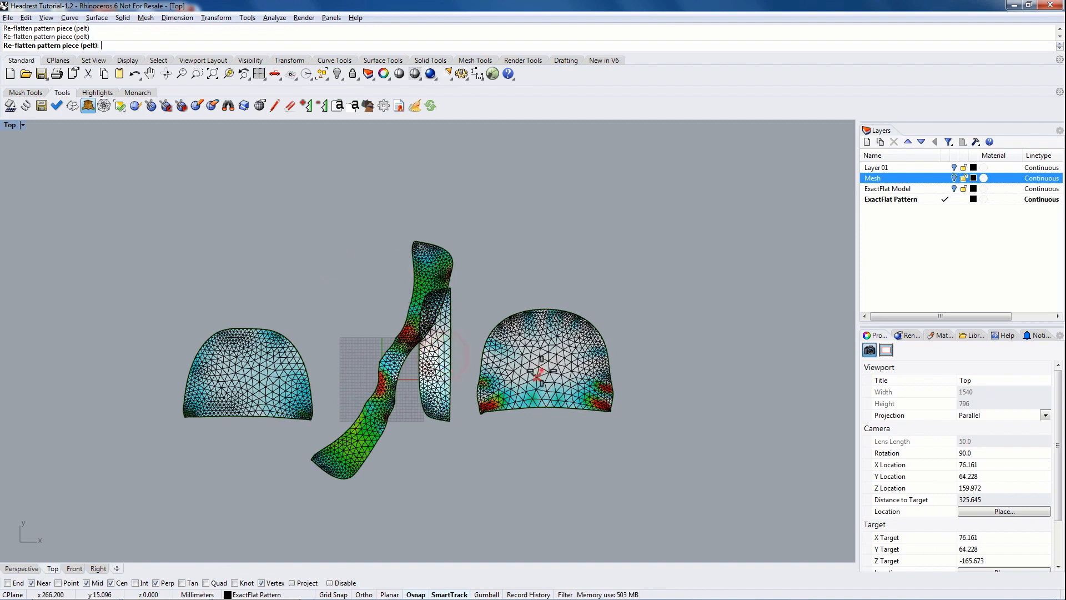
pyautogui.rightClick(517, 452)
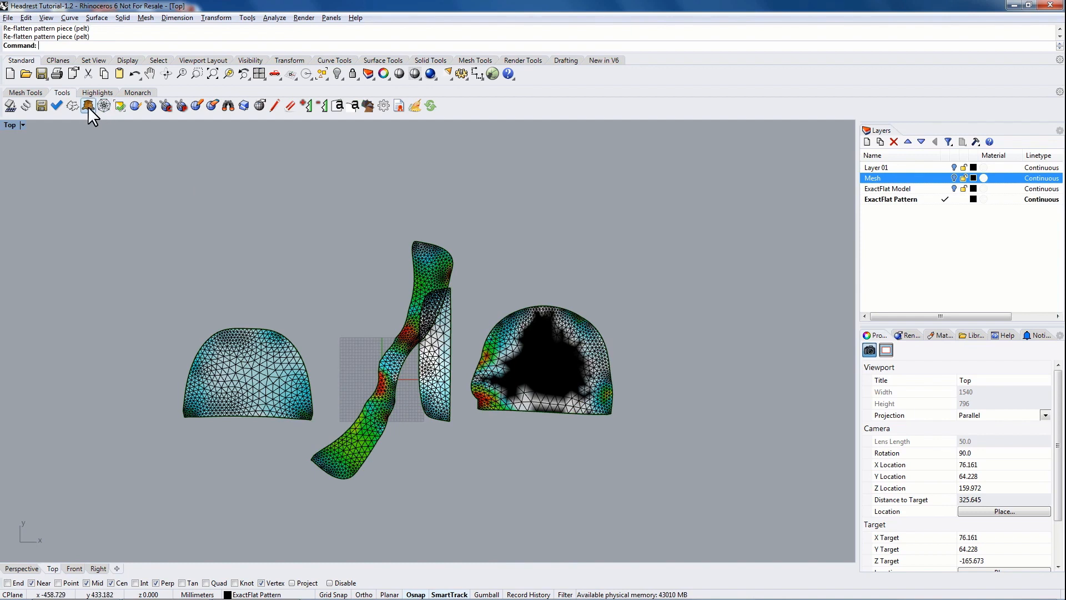
# Re-flatten both large pattern pieces and the narrow curved piece with the Fracture method
pyautogui.click(72, 105)
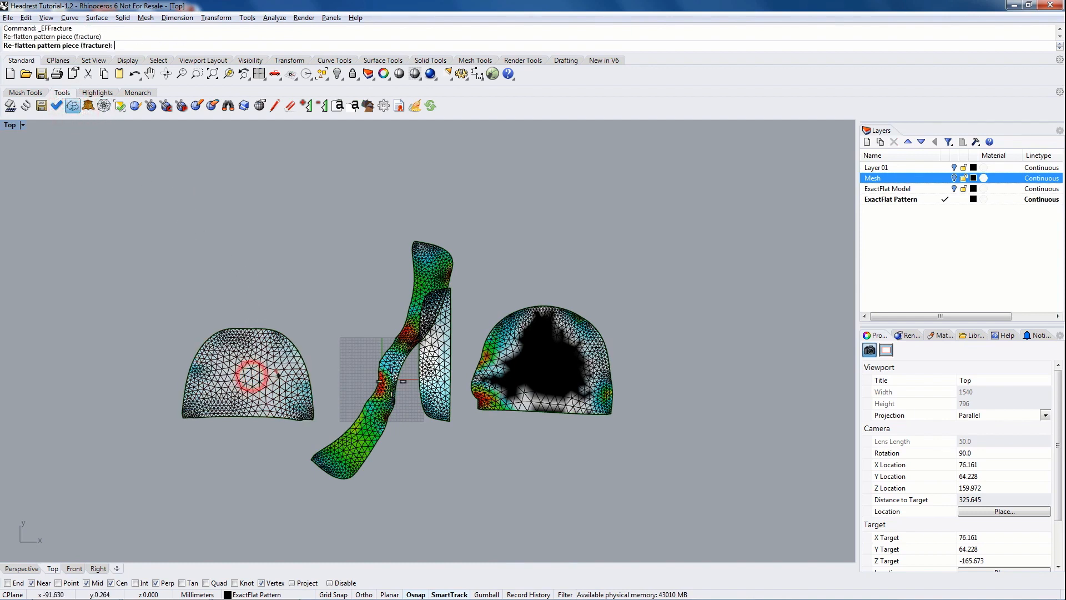
pyautogui.click(539, 361)
pyautogui.click(395, 358)
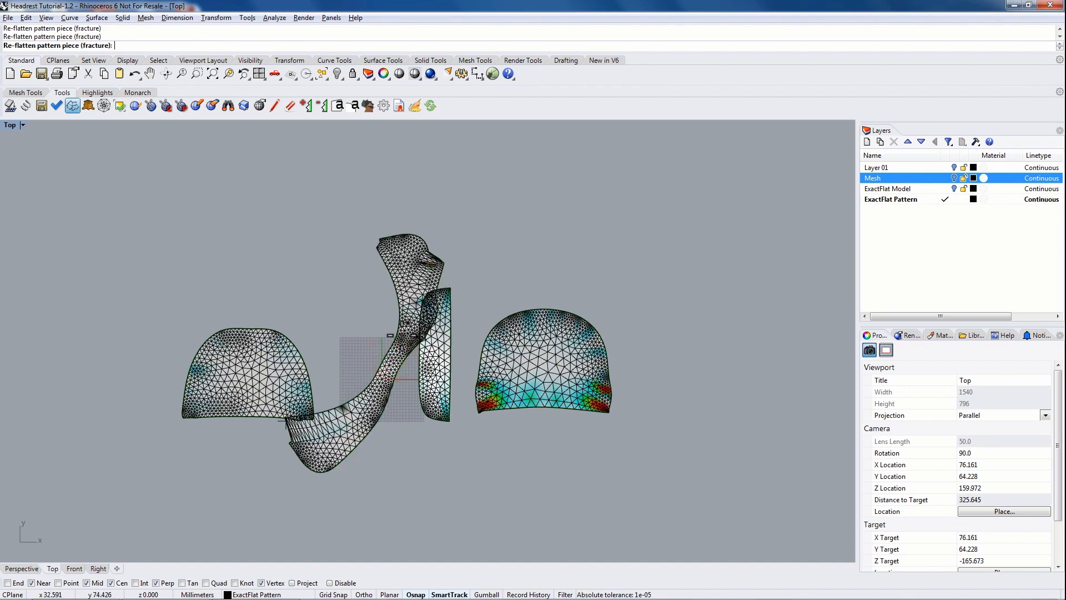
pyautogui.press('Return')
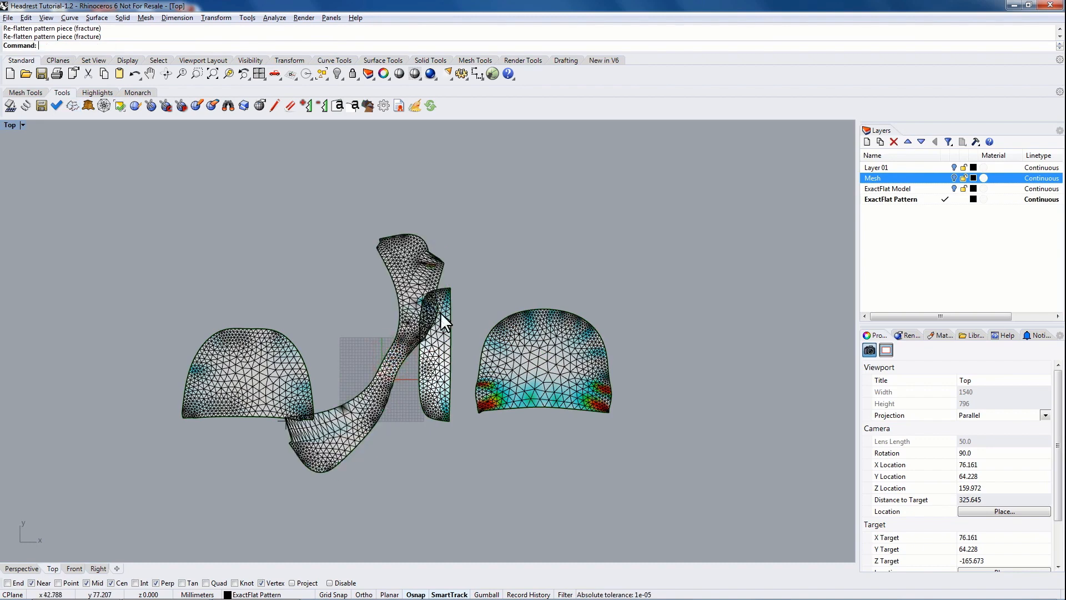
# Move the narrow curved piece upward and slightly right so it clears the straight narrow piece and the leftmost large piece
pyautogui.click(424, 274)
pyautogui.moveTo(424, 274); pyautogui.dragTo(425, 173)
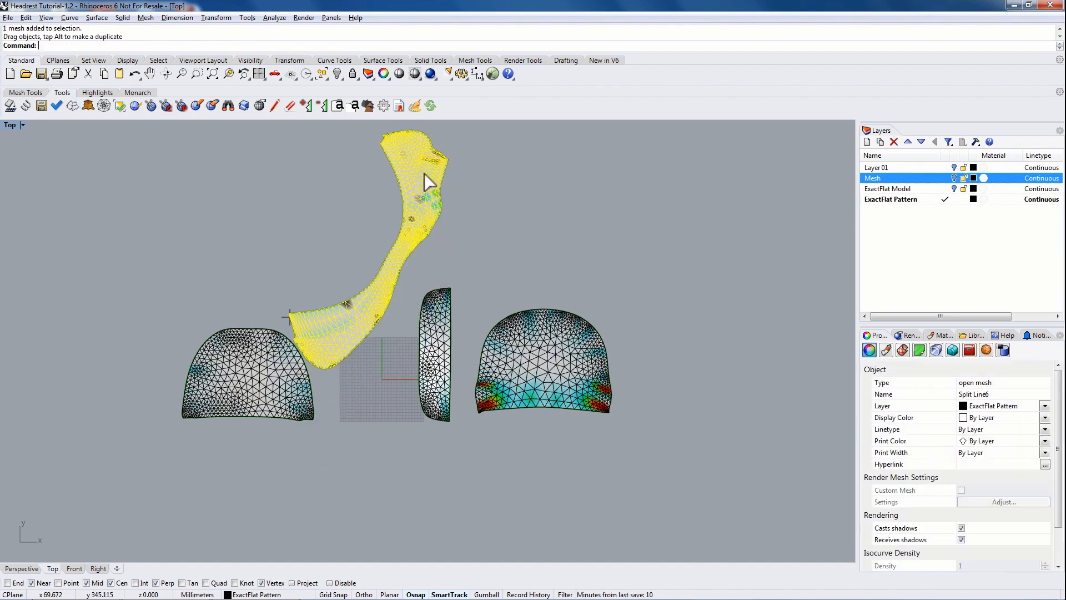
pyautogui.click(504, 209)
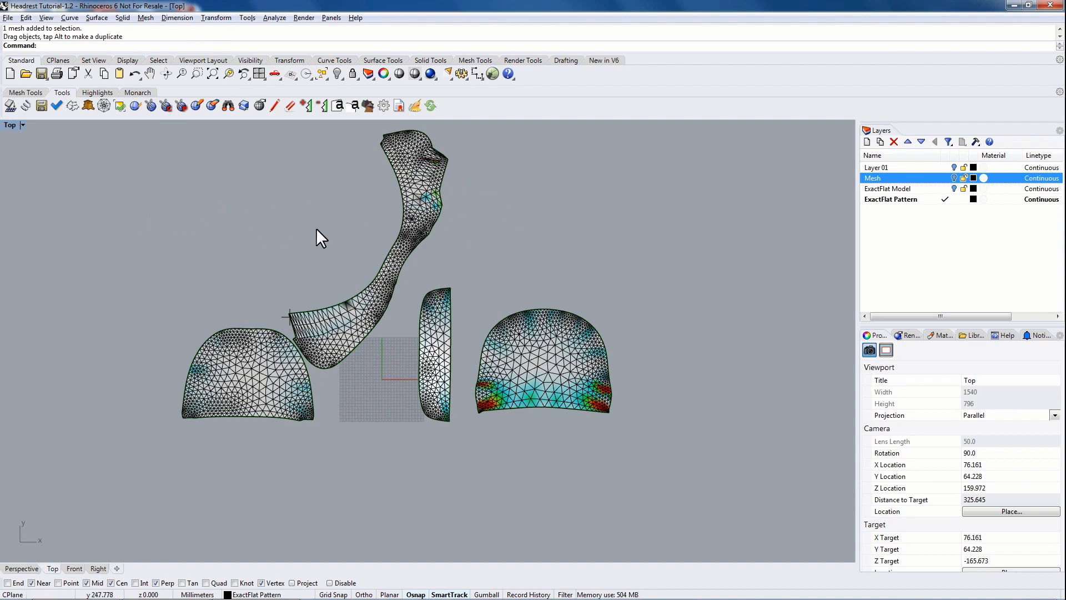
pyautogui.moveTo(357, 207); pyautogui.dragTo(358, 233, button='right')
pyautogui.moveTo(381, 315); pyautogui.dragTo(391, 318)
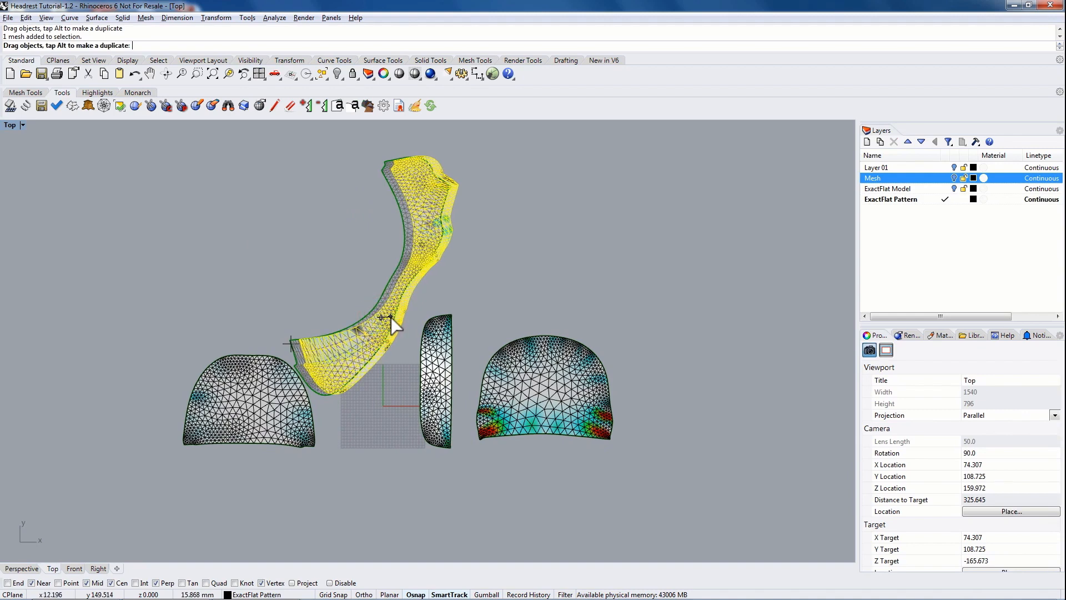
pyautogui.click(361, 295)
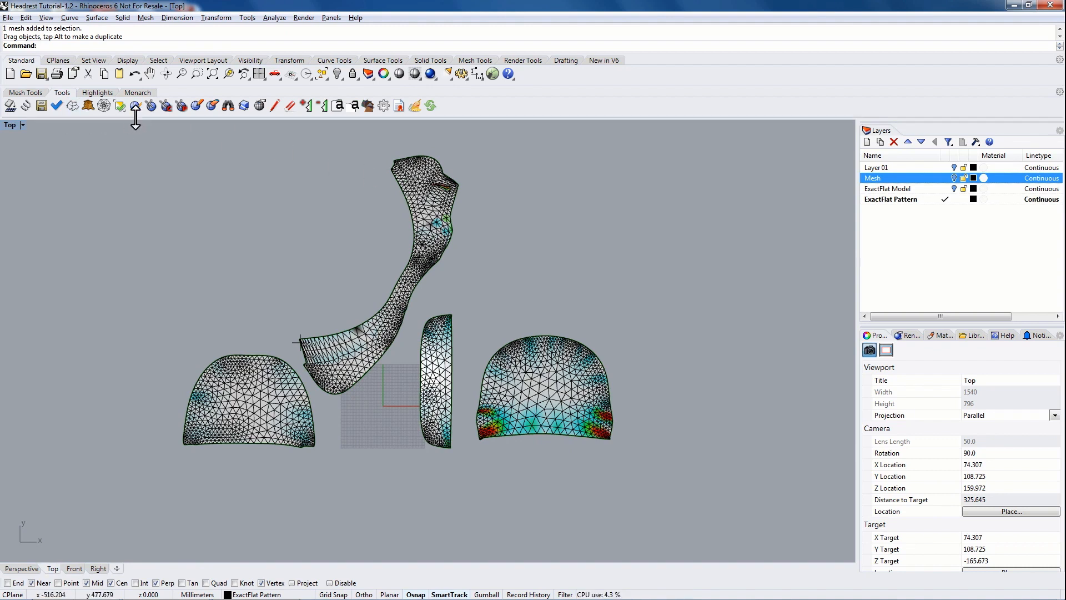
# Re-flatten the narrow curved piece repeatedly with the Fracture method, picking different points along its length from one end to the other
pyautogui.click(72, 106)
pyautogui.click(390, 171)
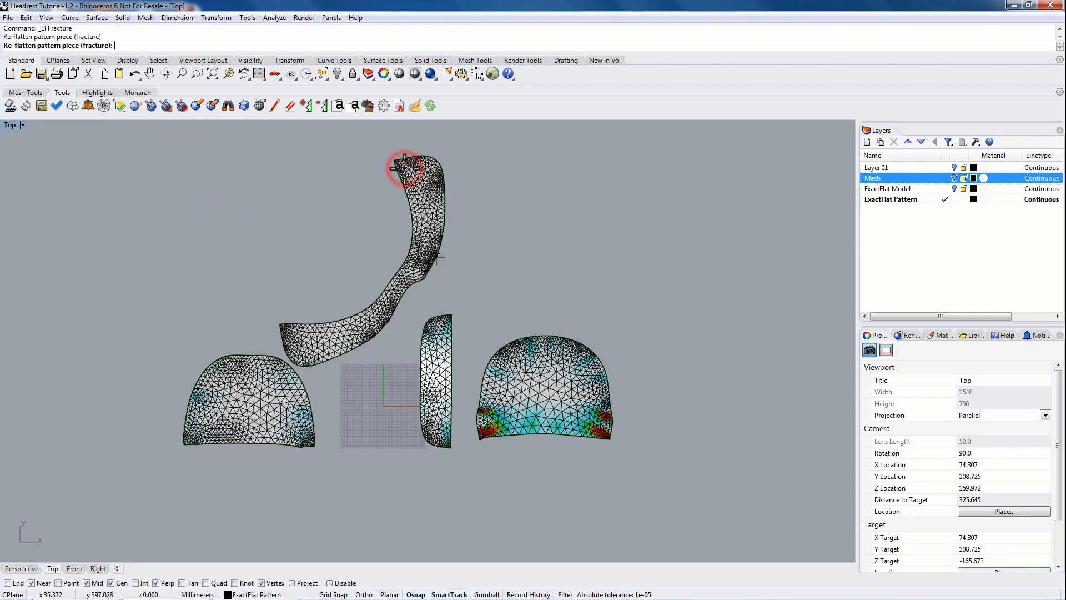
pyautogui.click(420, 196)
pyautogui.click(416, 226)
pyautogui.click(422, 245)
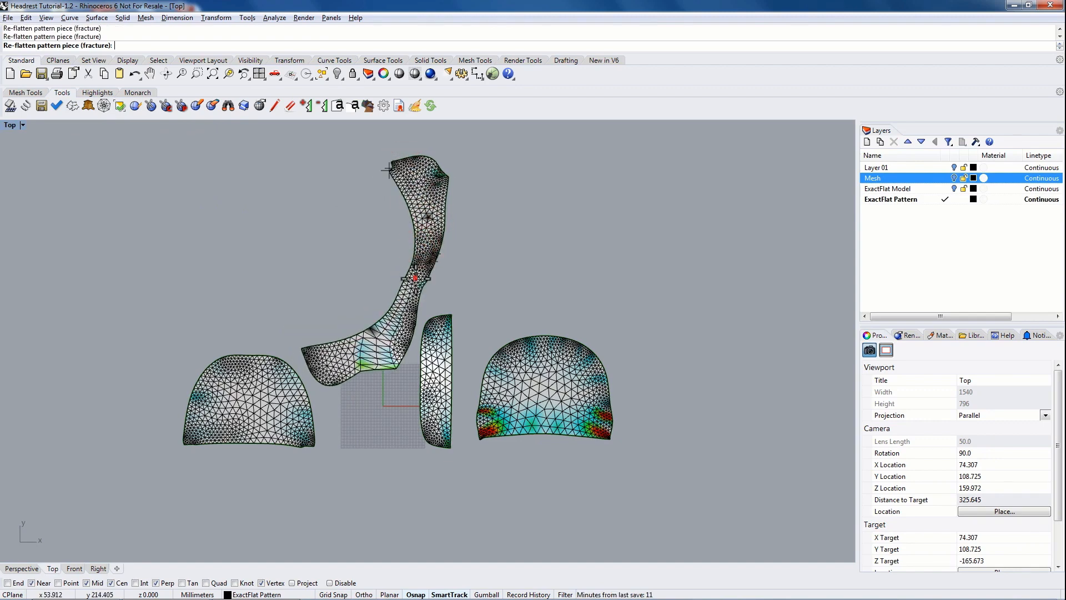
pyautogui.click(407, 298)
pyautogui.click(392, 321)
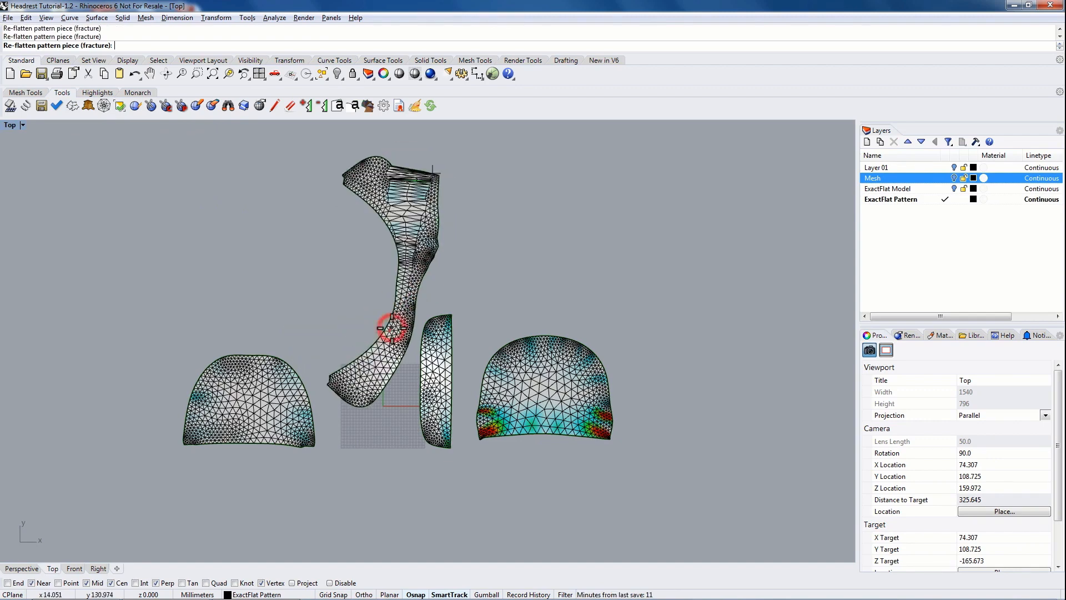
pyautogui.click(376, 352)
pyautogui.click(377, 366)
pyautogui.click(372, 372)
pyautogui.click(360, 393)
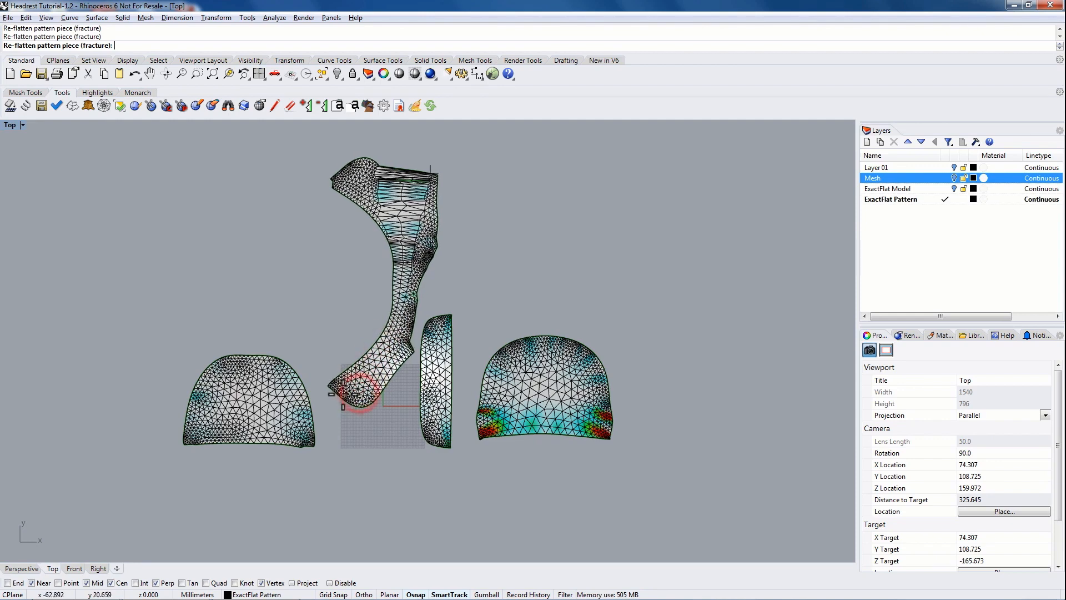
pyautogui.click(404, 284)
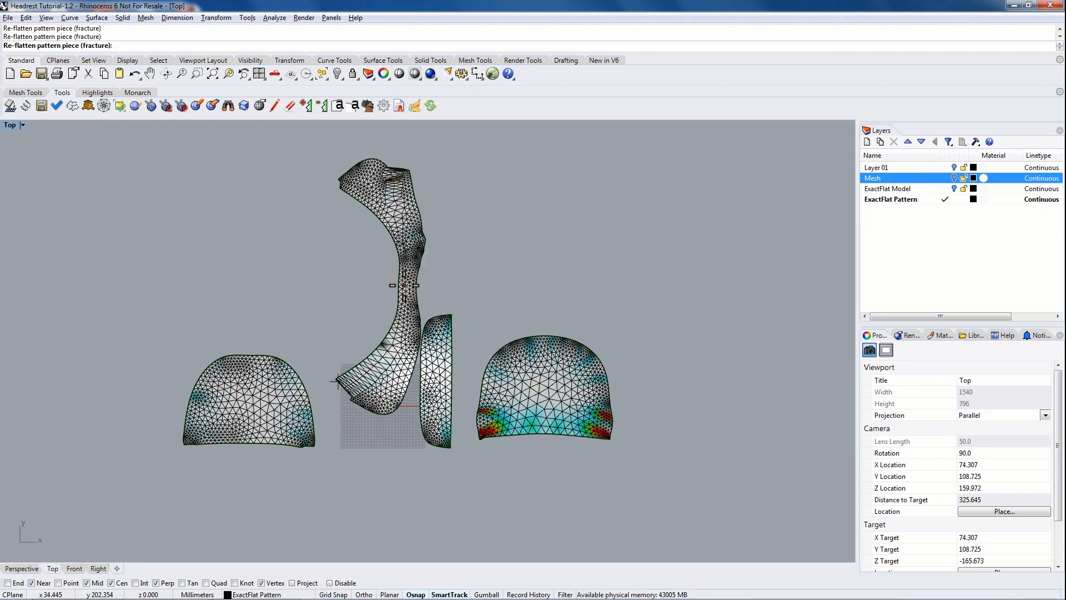
pyautogui.press('Return')
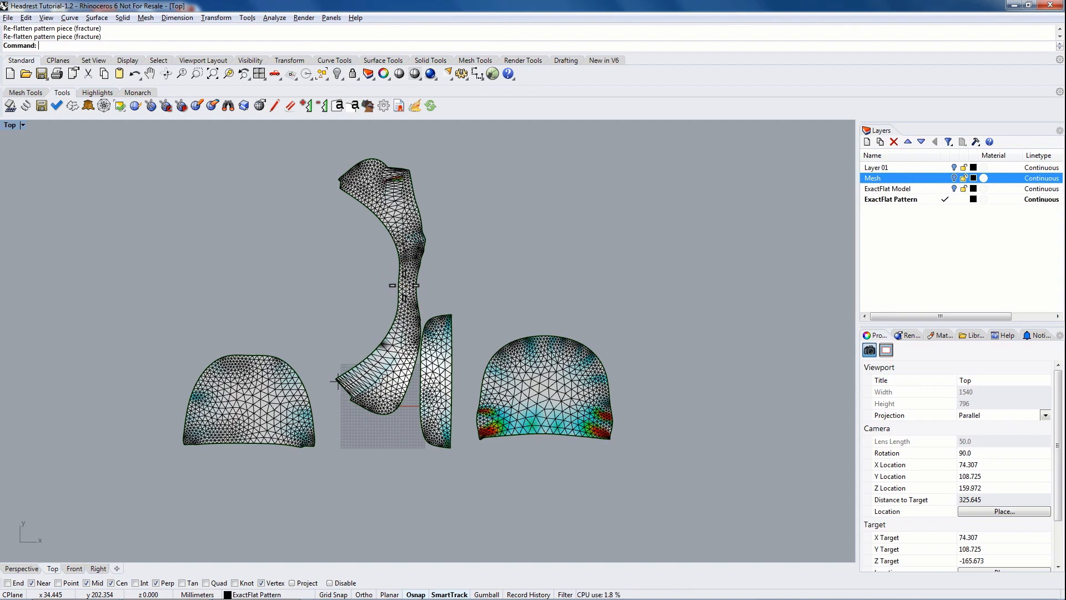
# Run the flipped-triangle correction on the narrow curved piece and move it down between the leftmost large piece and the straight narrow piece
pyautogui.click(119, 106)
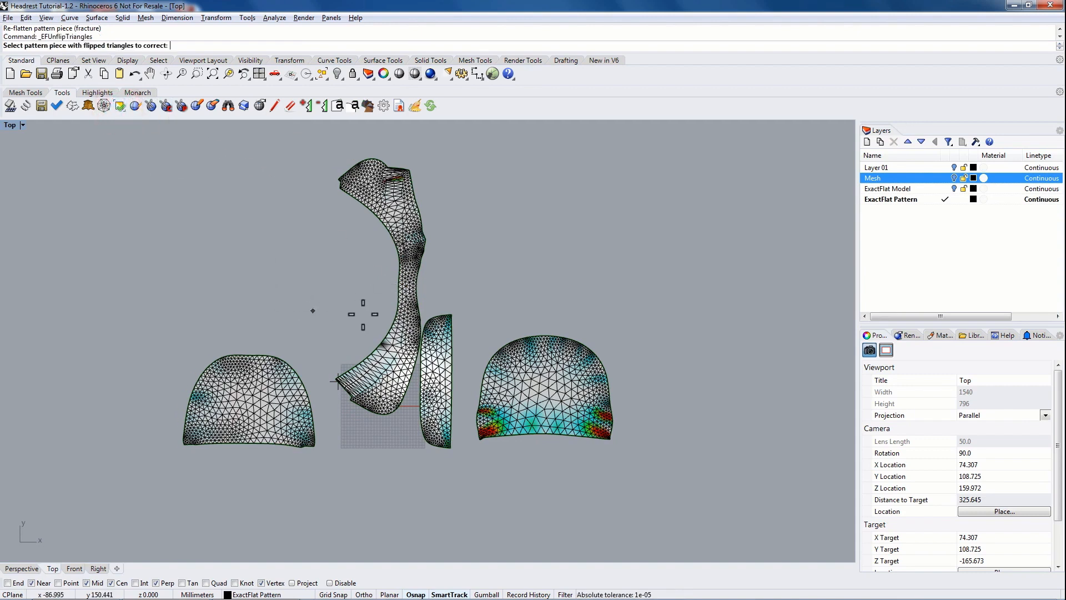
pyautogui.click(404, 269)
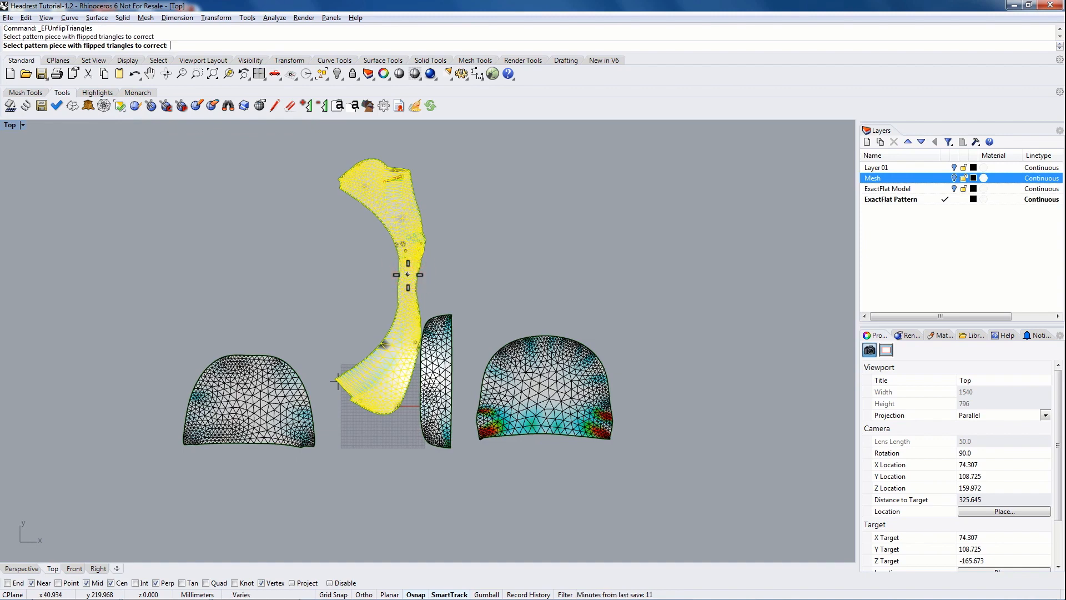
pyautogui.moveTo(414, 251); pyautogui.dragTo(396, 337)
pyautogui.click(423, 275)
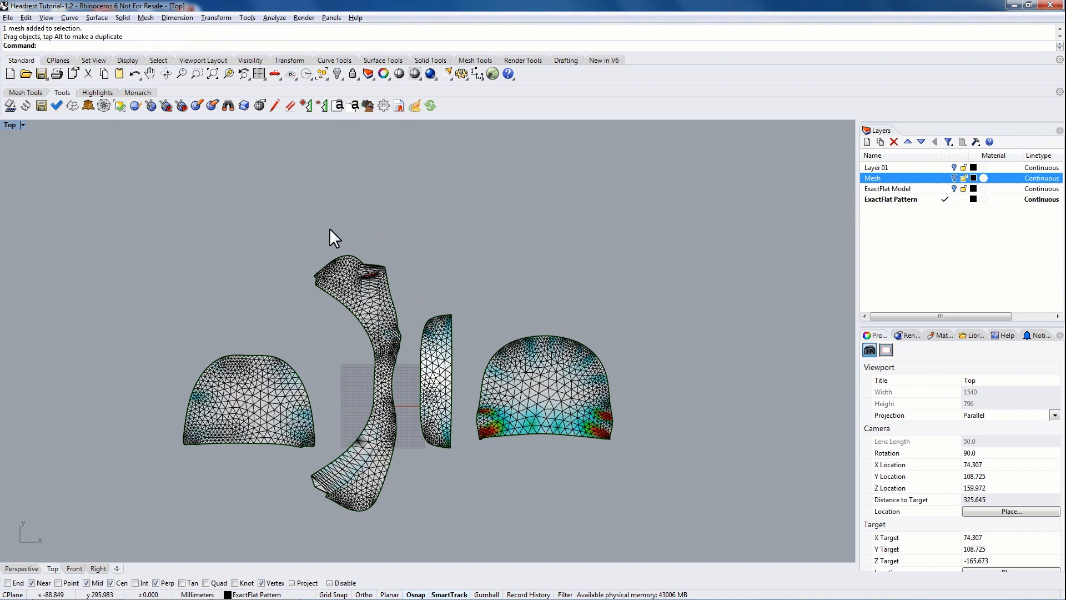
# Inspect the pattern pieces with the mesh edge and stress highlights switched off, and turn both highlights on again
pyautogui.click(96, 93)
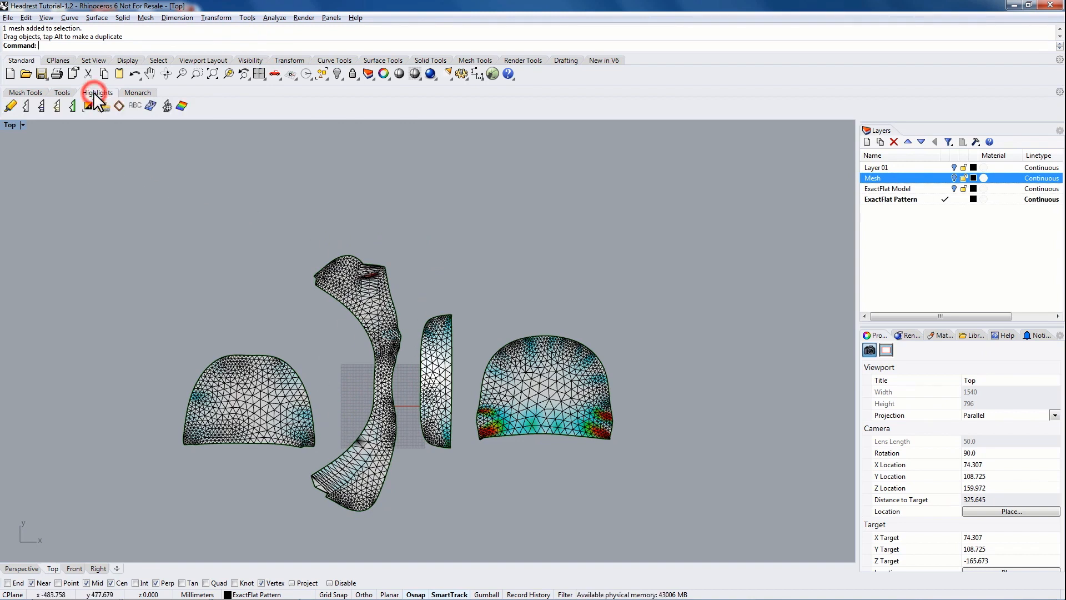
pyautogui.click(26, 105)
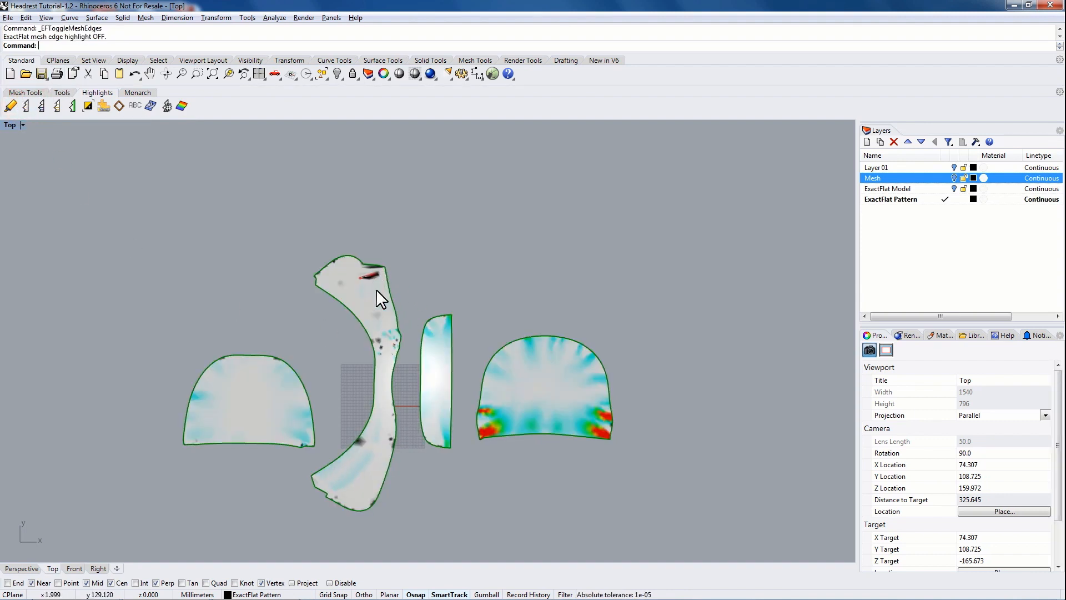
pyautogui.click(182, 107)
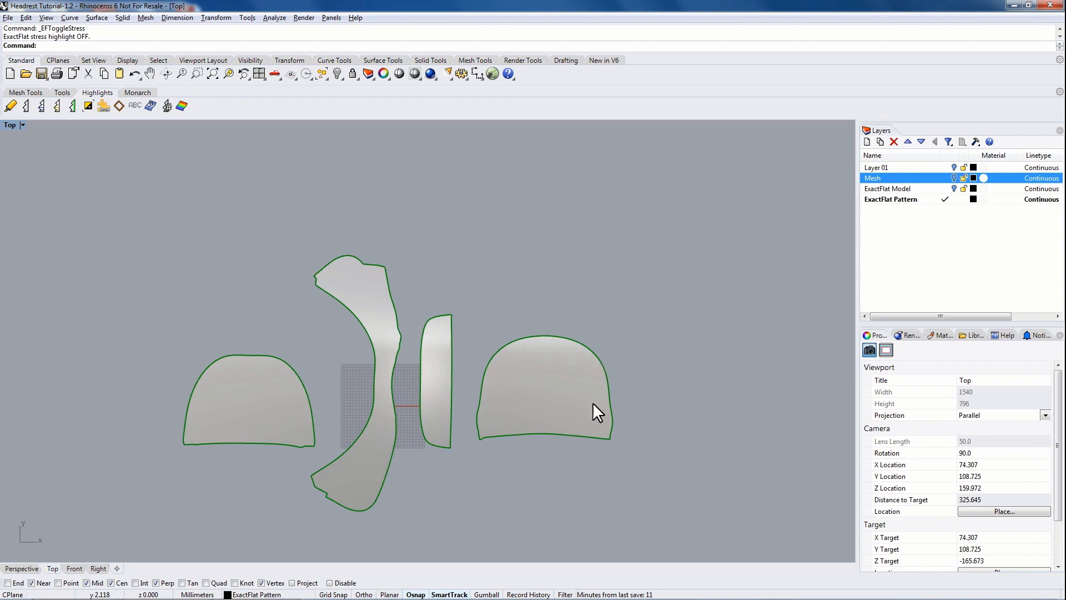
pyautogui.click(182, 106)
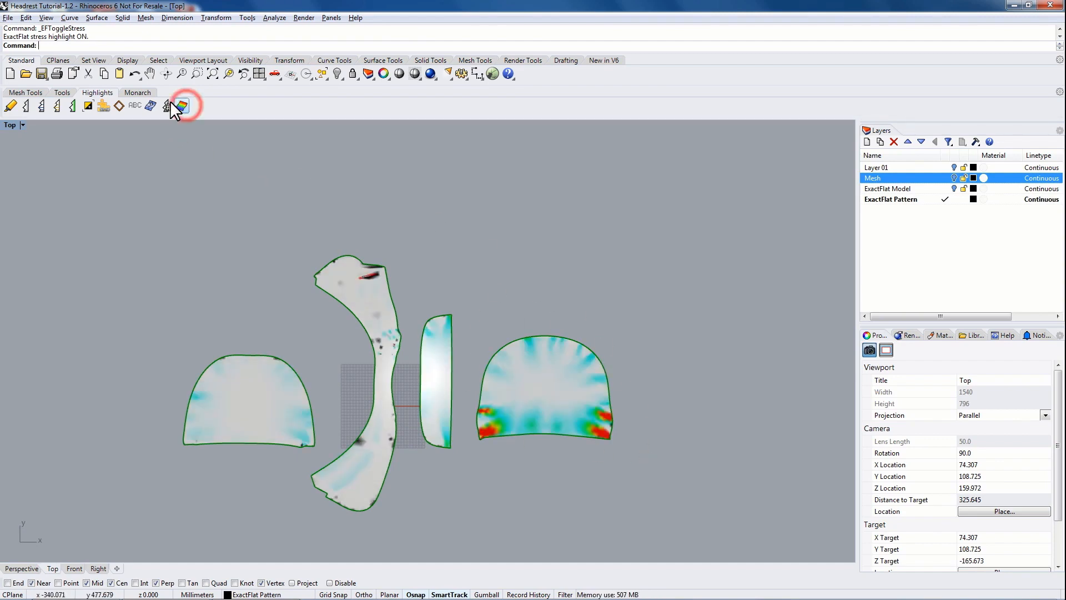
pyautogui.click(25, 105)
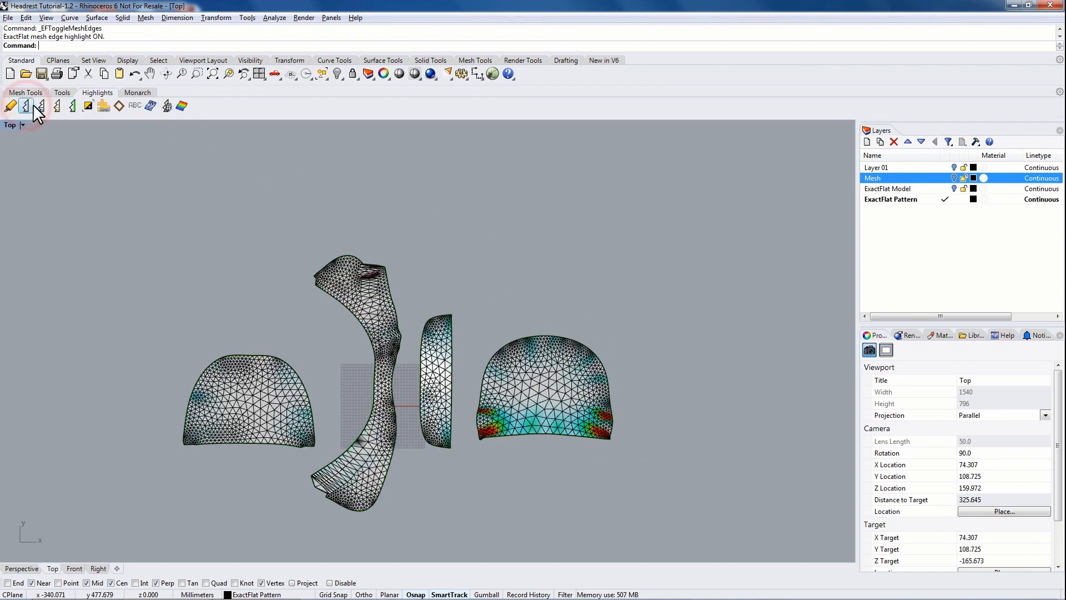
# Start the Spring optimization on all four pattern pieces, keeping the Preprocess and Anti-Spring Stall options and the single material Cotton 1
pyautogui.click(62, 92)
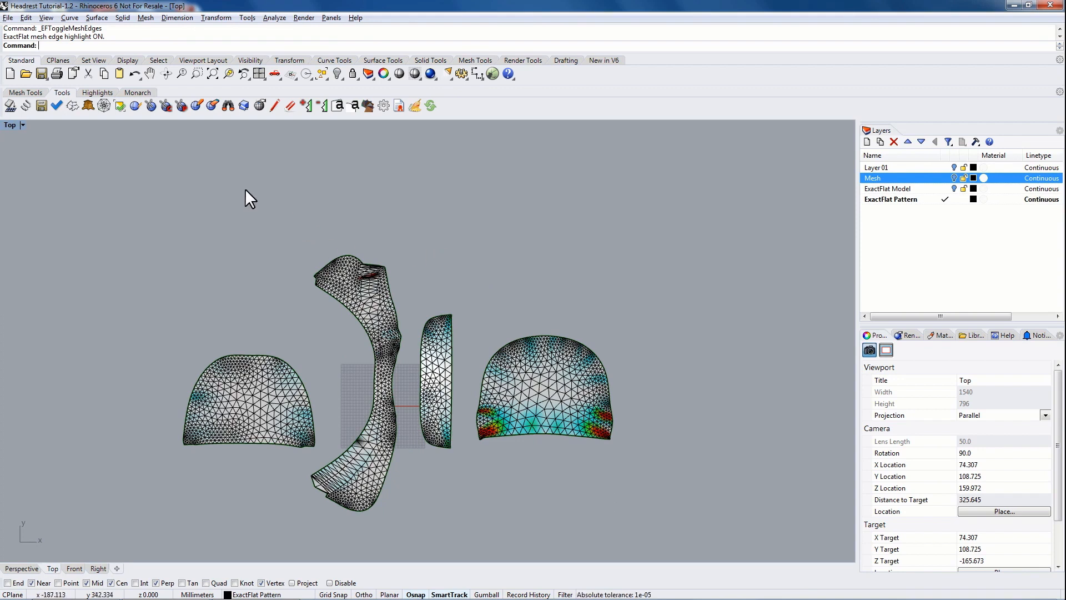
pyautogui.click(26, 105)
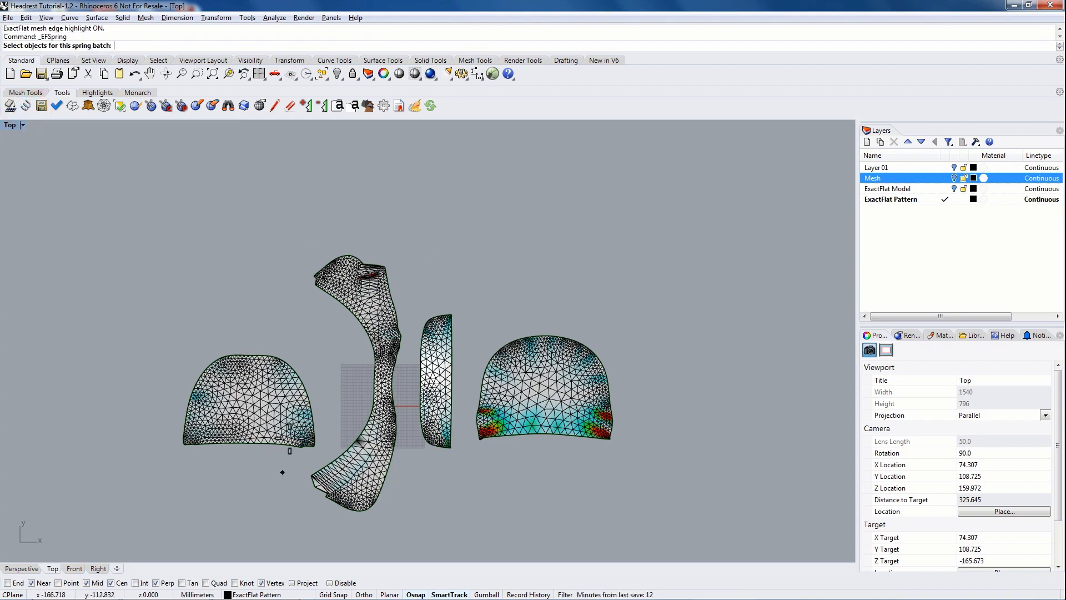
pyautogui.click(251, 422)
pyautogui.click(363, 314)
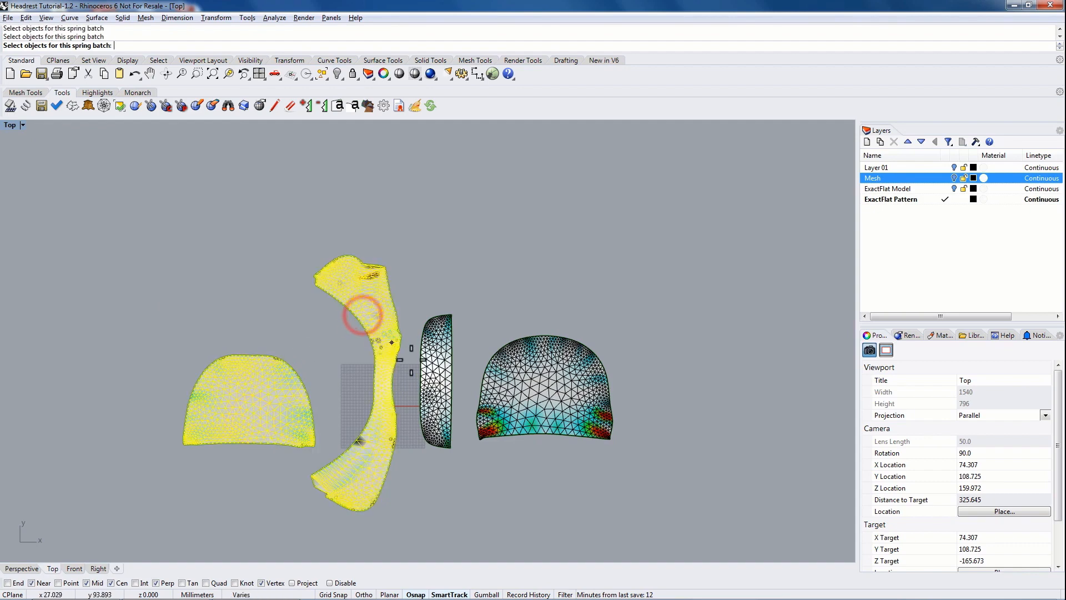
pyautogui.click(436, 373)
pyautogui.click(536, 397)
pyautogui.press('Return')
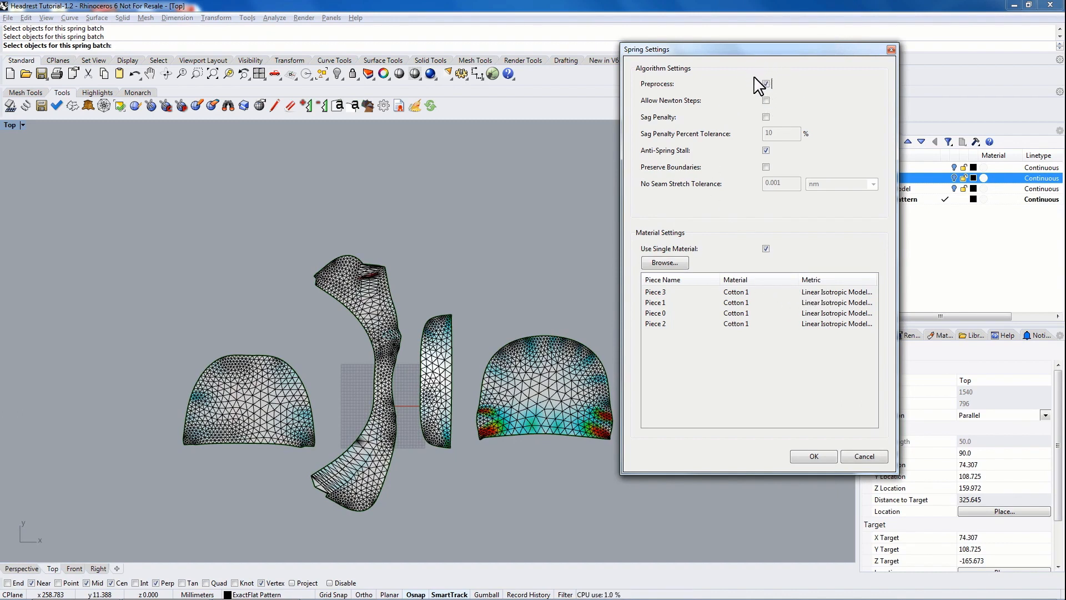
pyautogui.click(812, 456)
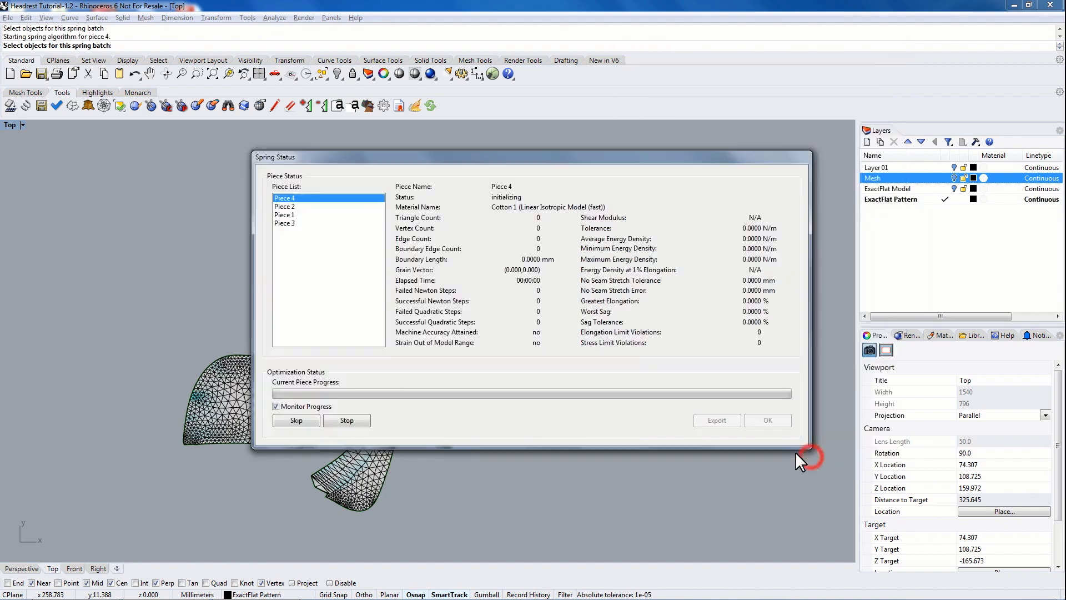
# Skip the rest of Piece 2's spring optimization, keeping the status window clear of the pieces, and accept the completed batch
pyautogui.moveTo(452, 156); pyautogui.dragTo(691, 20)
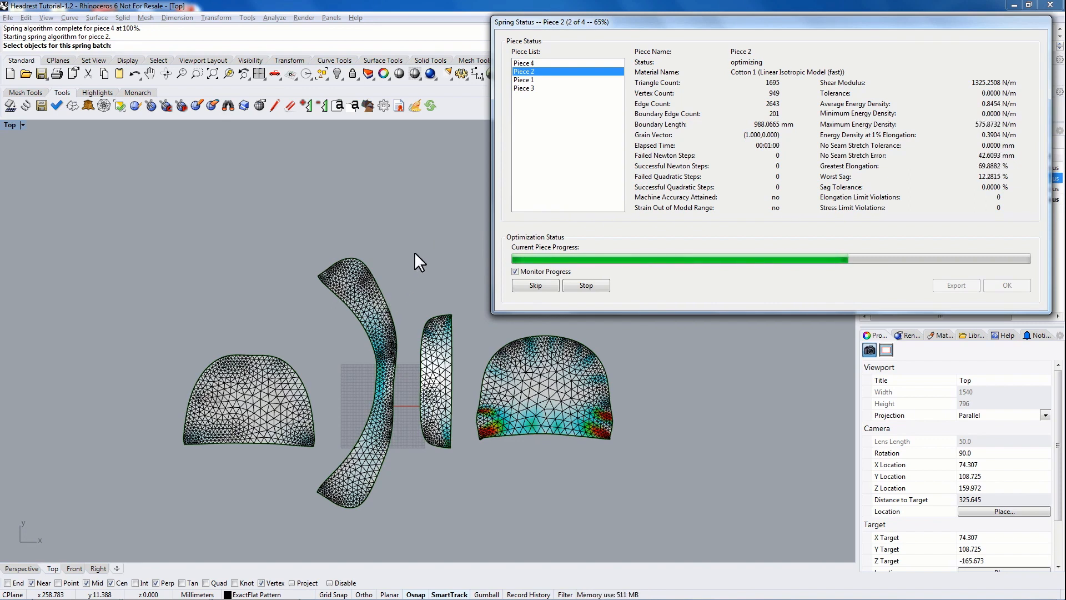
pyautogui.click(534, 286)
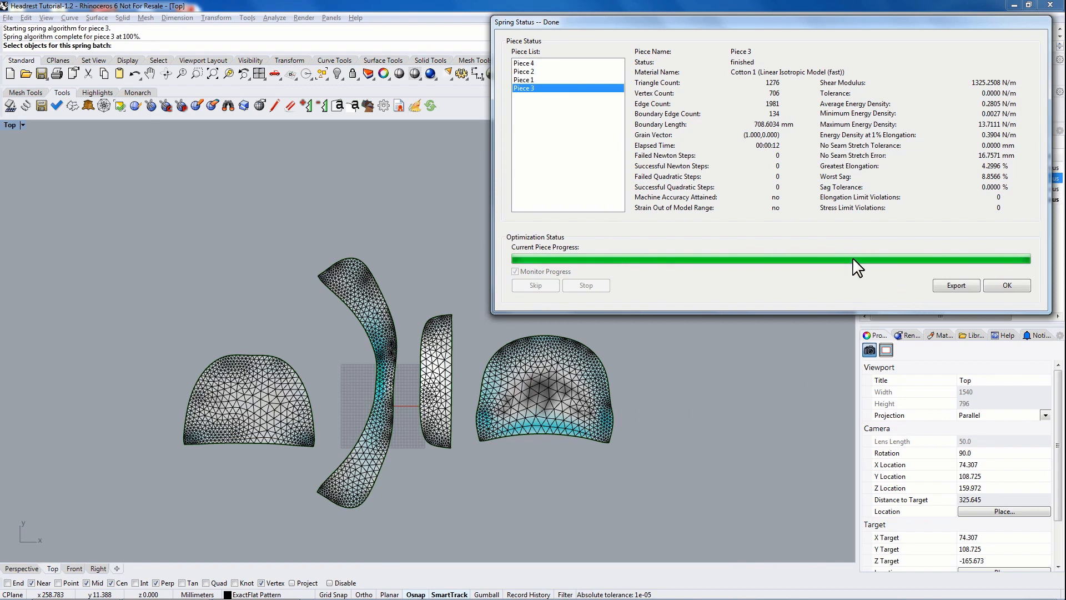
pyautogui.click(1007, 285)
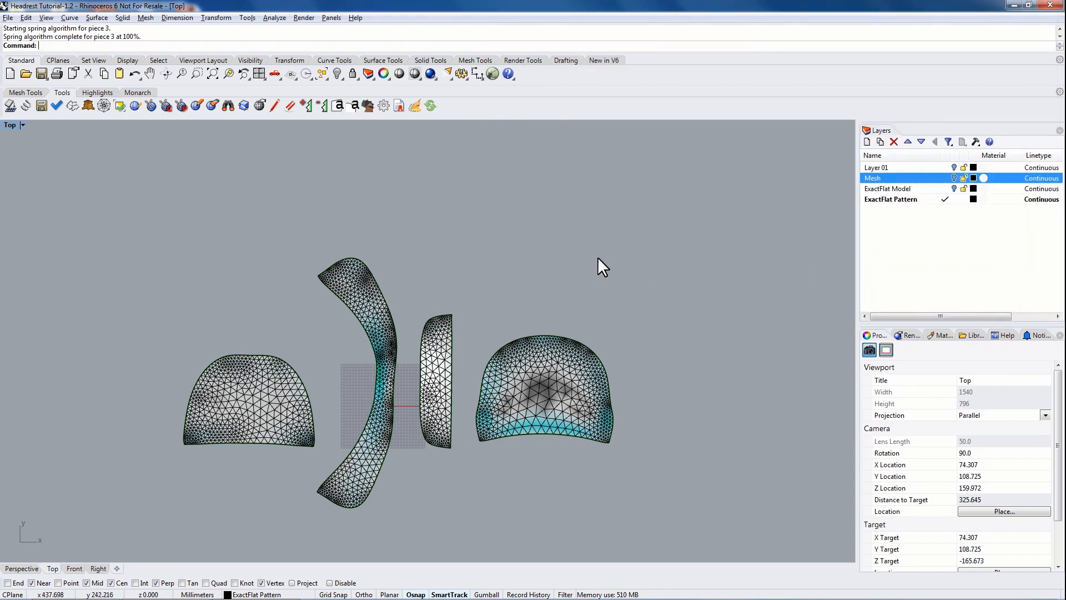
# Move the leftmost large pattern piece farther away from the curved piece and slightly upward
pyautogui.moveTo(252, 396); pyautogui.dragTo(212, 387)
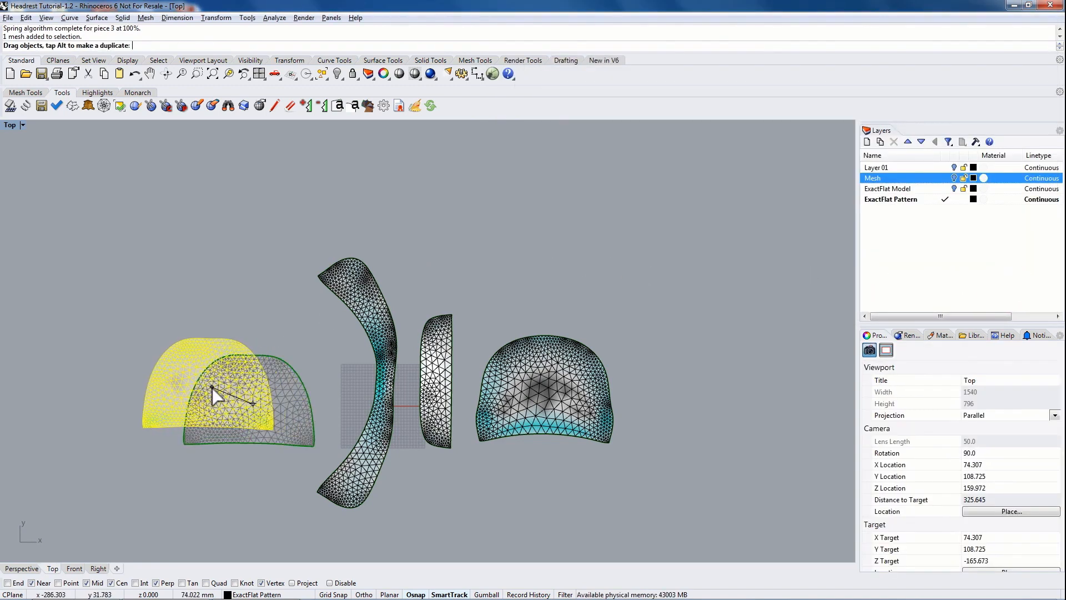
pyautogui.click(221, 309)
pyautogui.moveTo(186, 353); pyautogui.dragTo(381, 336, button='right')
pyautogui.scroll(2, 355, 311)
pyautogui.scroll(-2, 299, 350)
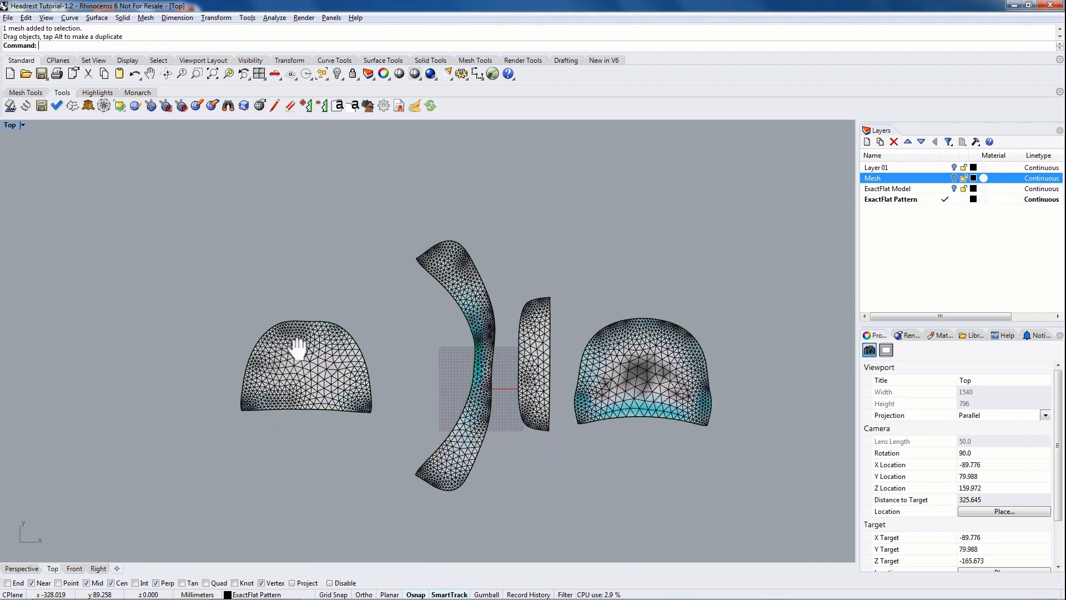
pyautogui.scroll(3, 275, 414)
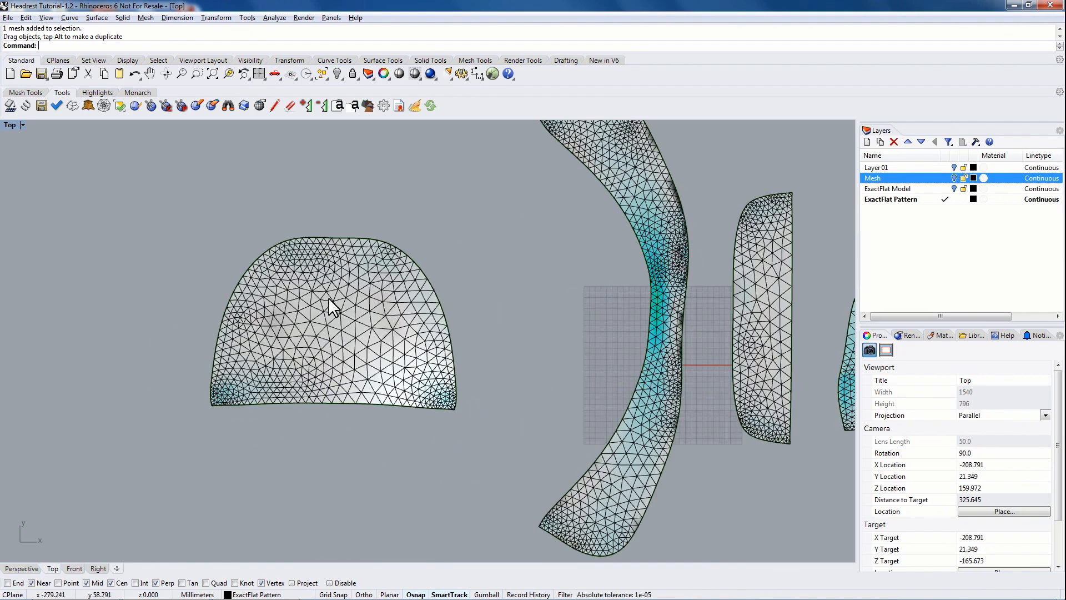
# Rotate the leftmost large piece about its lower-left corner so that its two bottom corners align horizontally
pyautogui.click(298, 292)
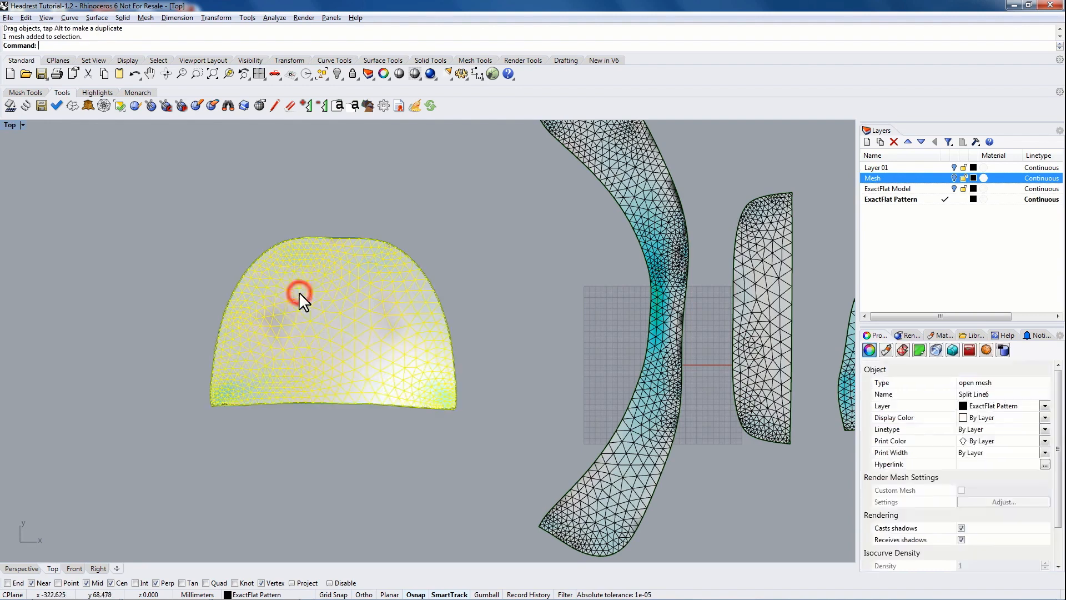
pyautogui.click(289, 60)
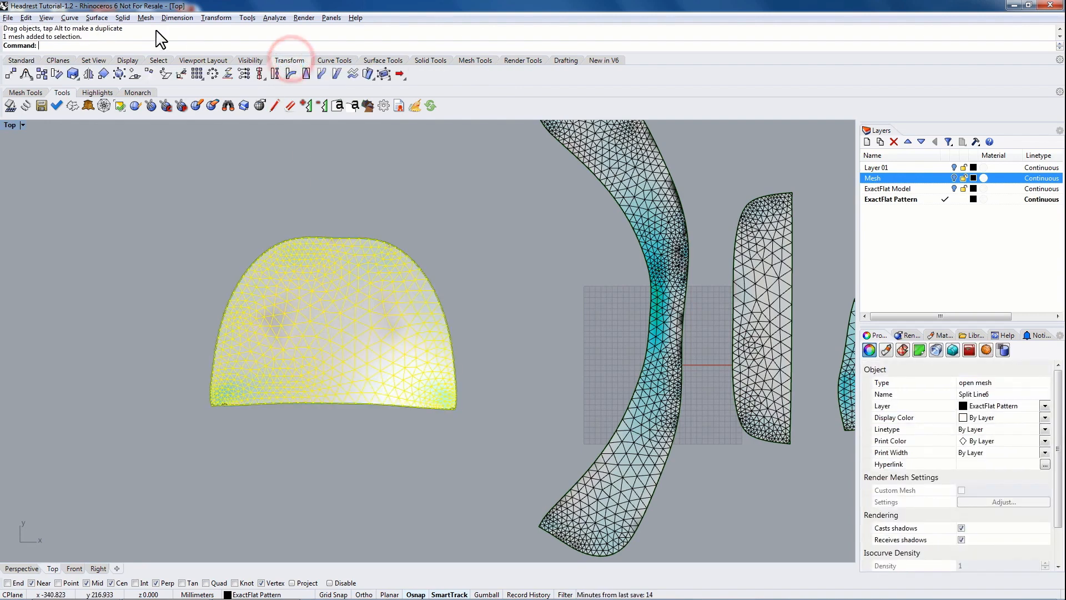
pyautogui.click(58, 75)
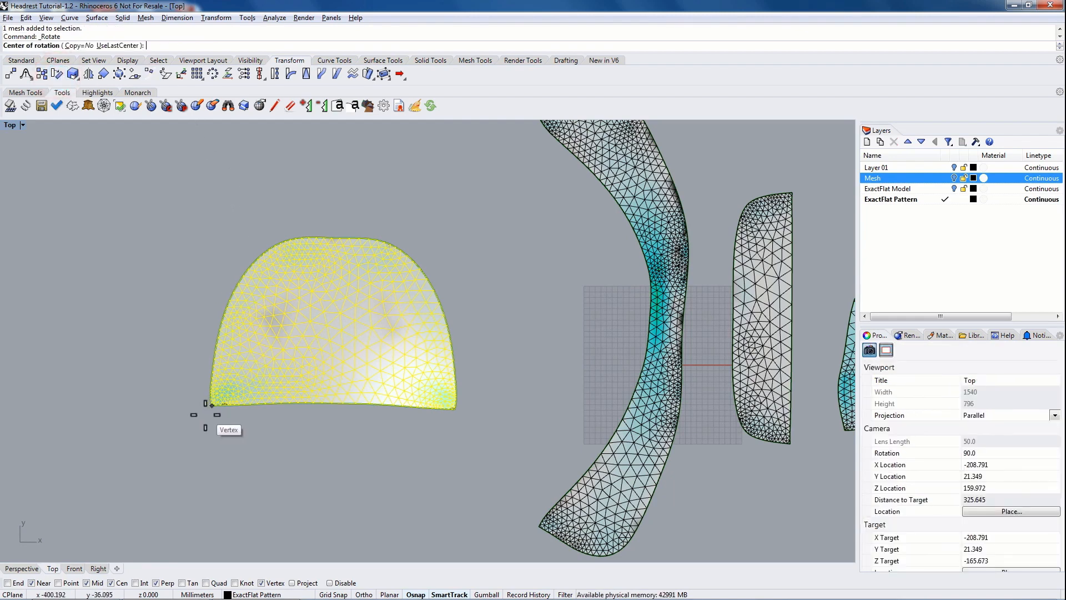
pyautogui.scroll(3, 204, 414)
pyautogui.click(217, 397)
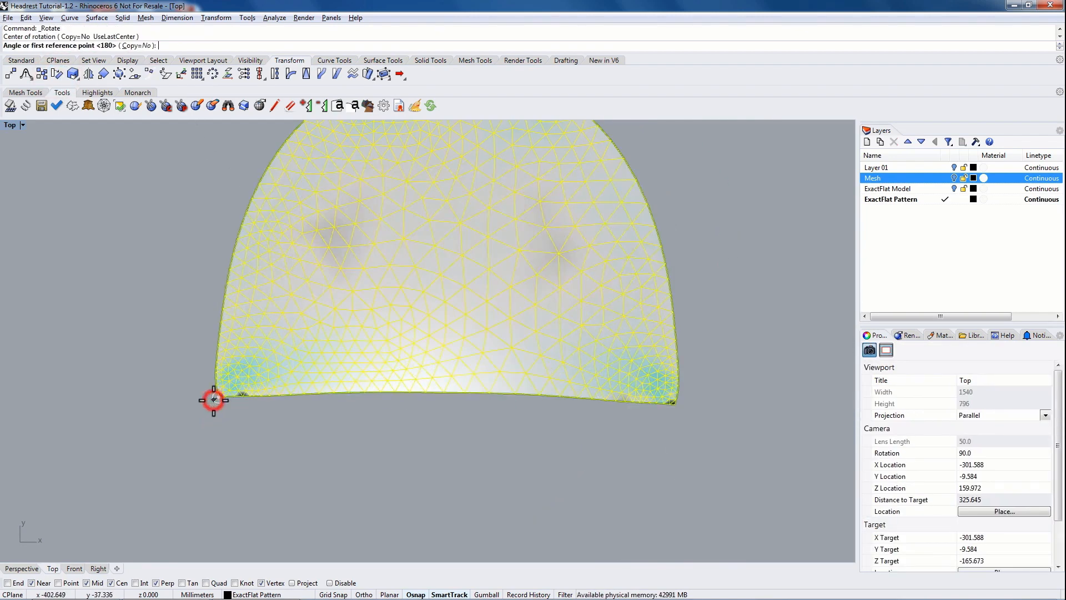
pyautogui.scroll(3, 676, 401)
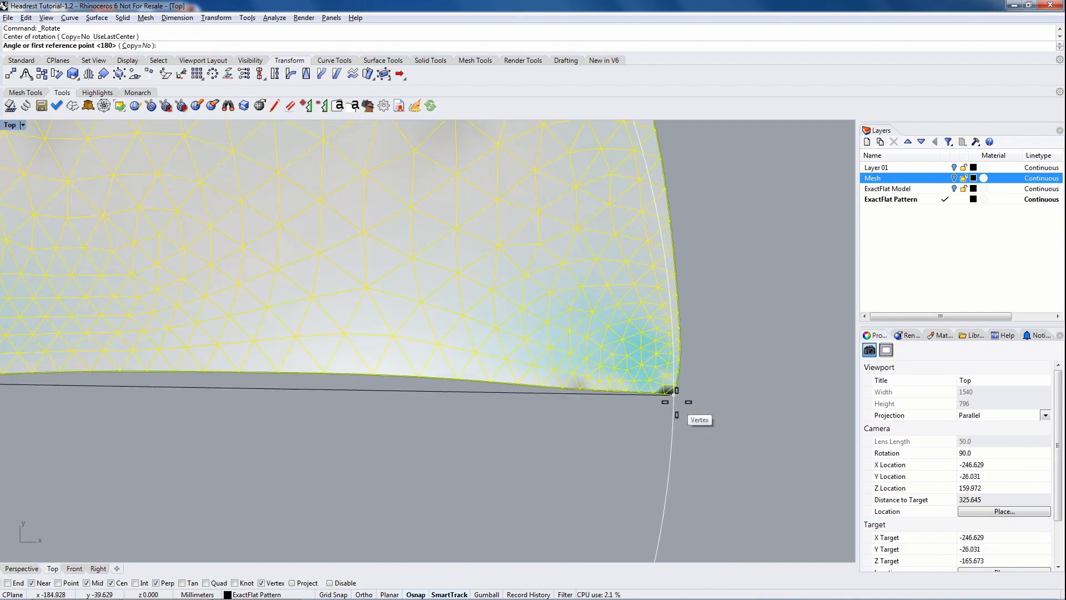
pyautogui.click(676, 401)
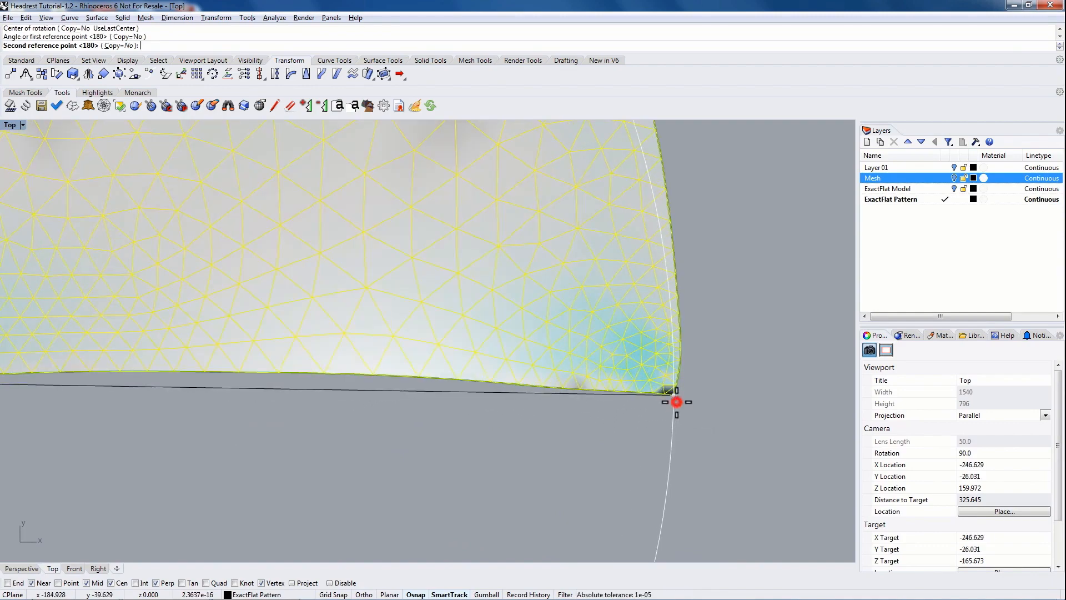
pyautogui.scroll(-5, 676, 402)
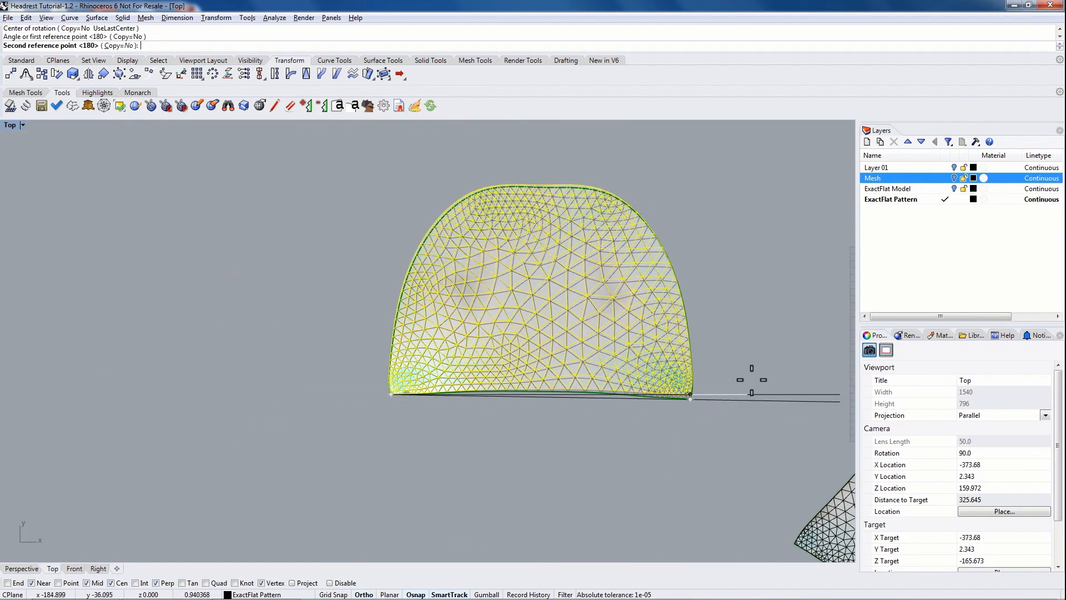
pyautogui.moveTo(745, 374); pyautogui.dragTo(524, 355, button='right')
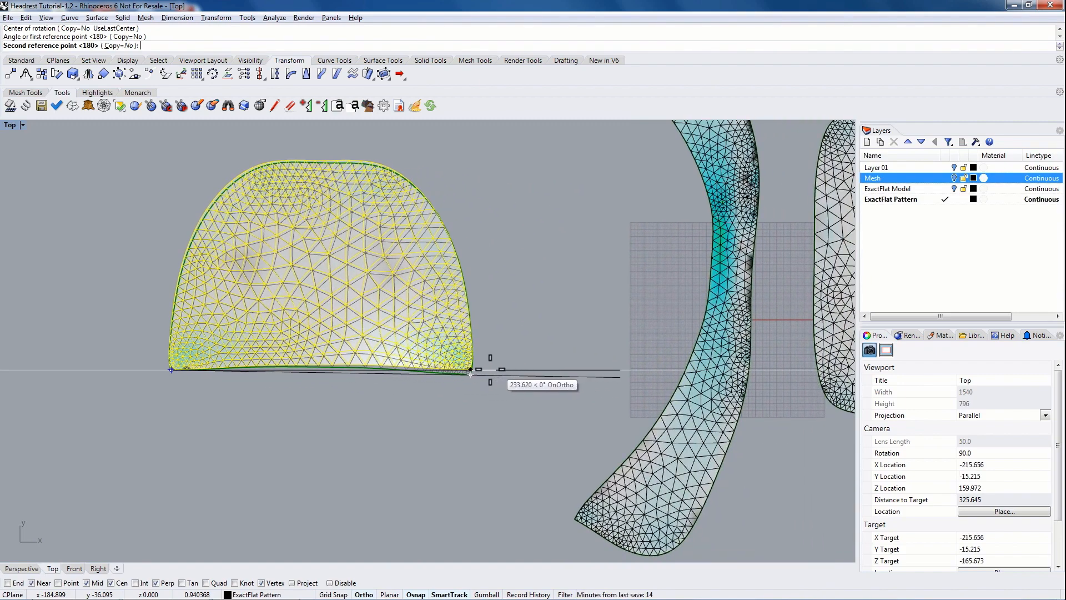
pyautogui.click(488, 370)
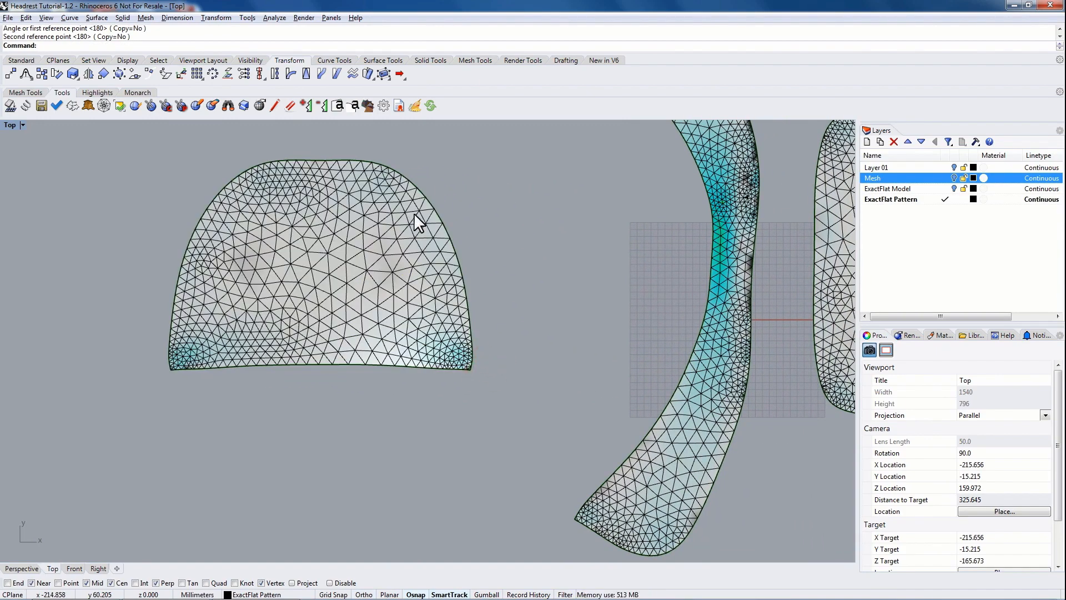
# Find the neighboring pieces at an offset of 20, stacking the curved and other large pieces above the rotated piece and the straight narrow piece below
pyautogui.scroll(-4, 414, 222)
pyautogui.moveTo(405, 200); pyautogui.dragTo(435, 257, button='right')
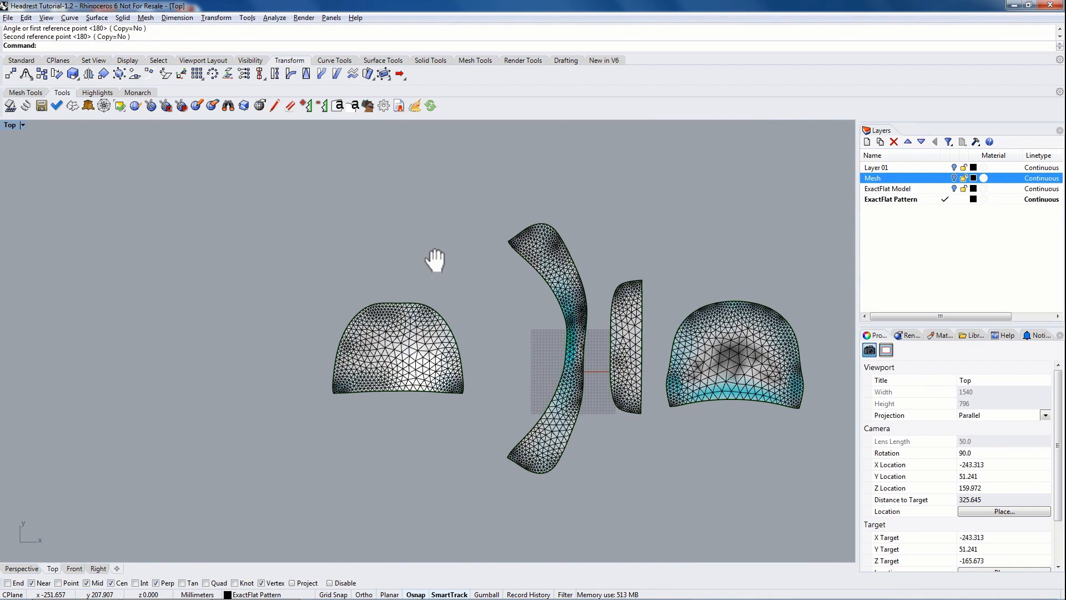
pyautogui.click(22, 60)
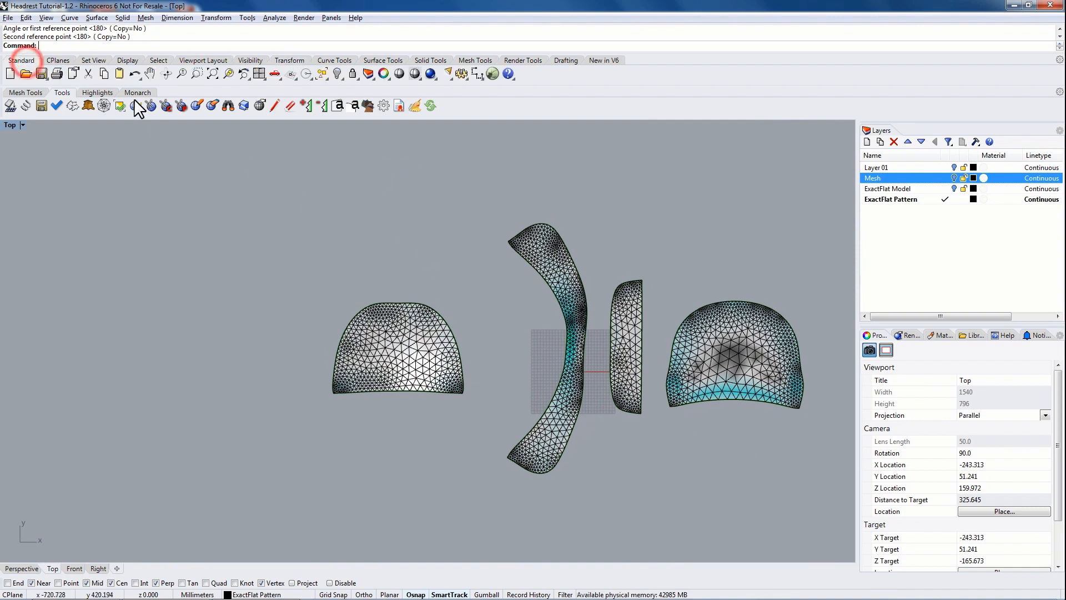
pyautogui.click(228, 106)
pyautogui.click(138, 46)
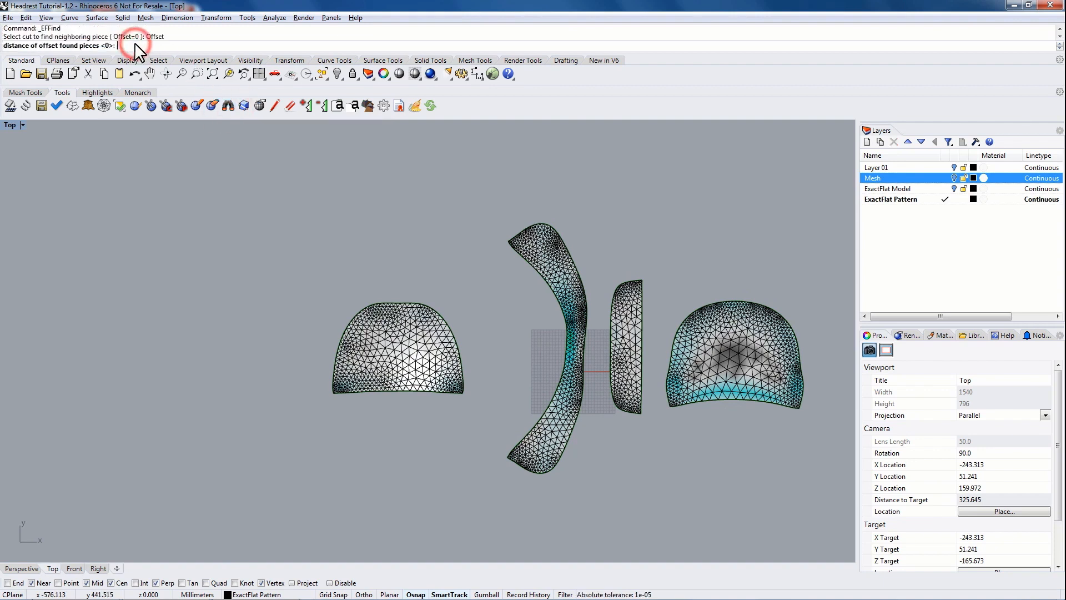
pyautogui.write('20')
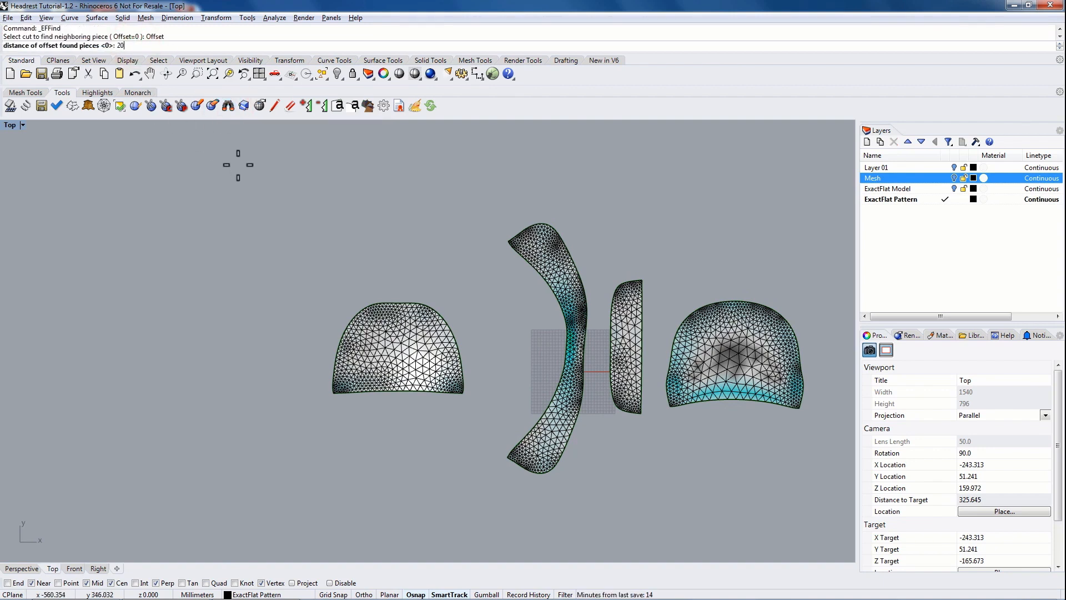
pyautogui.press('Return')
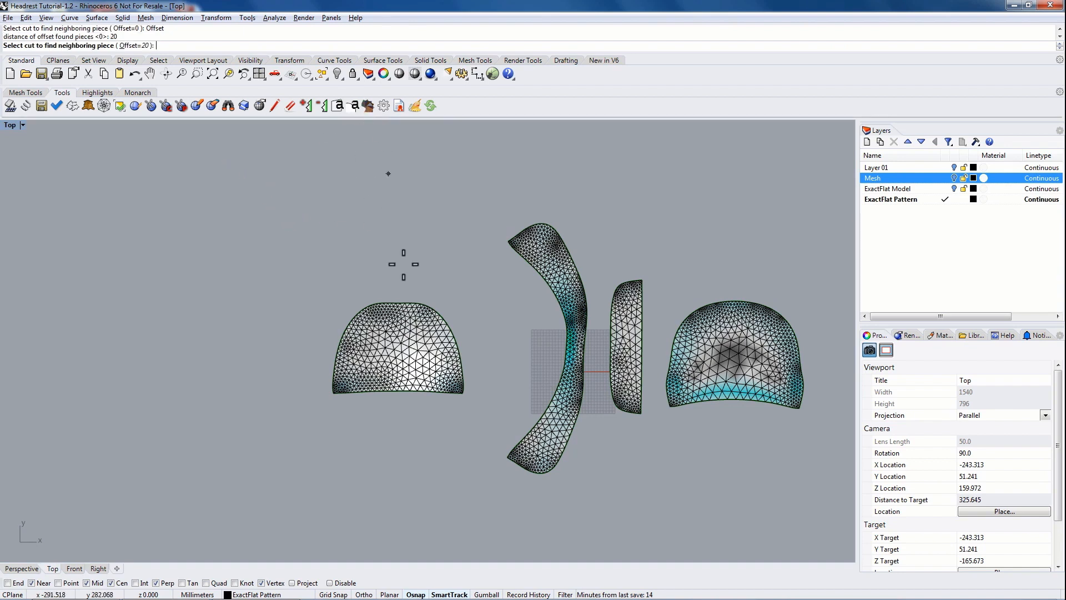
pyautogui.click(397, 303)
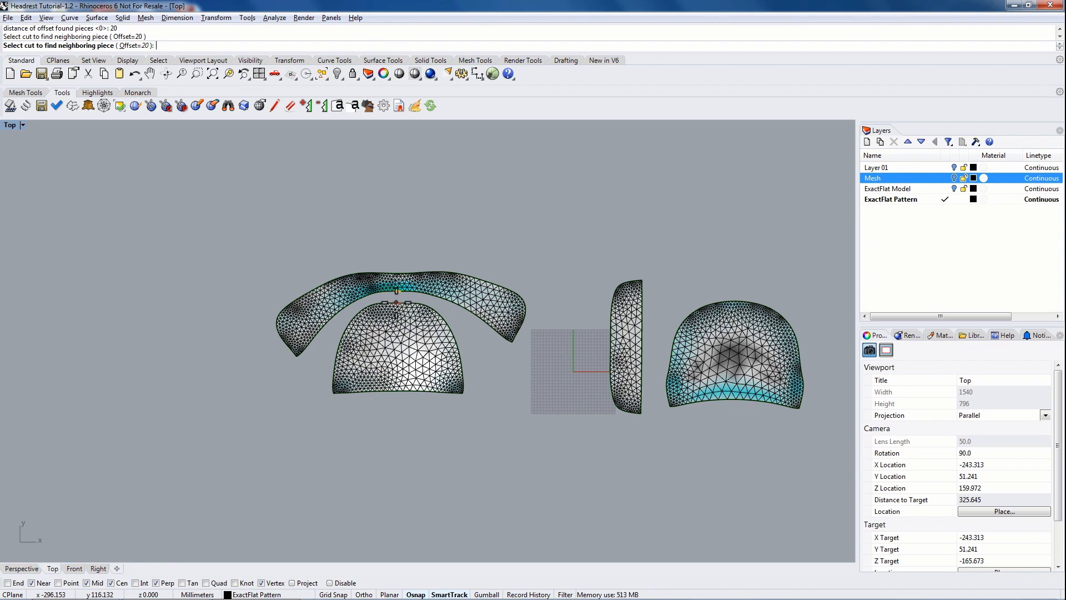
pyautogui.click(399, 273)
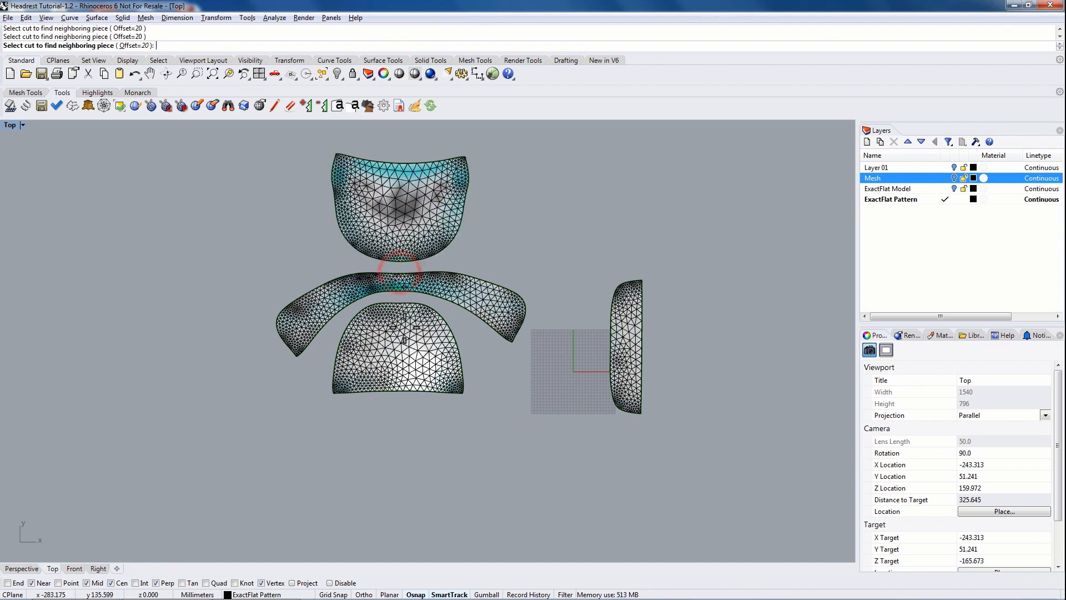
pyautogui.click(400, 393)
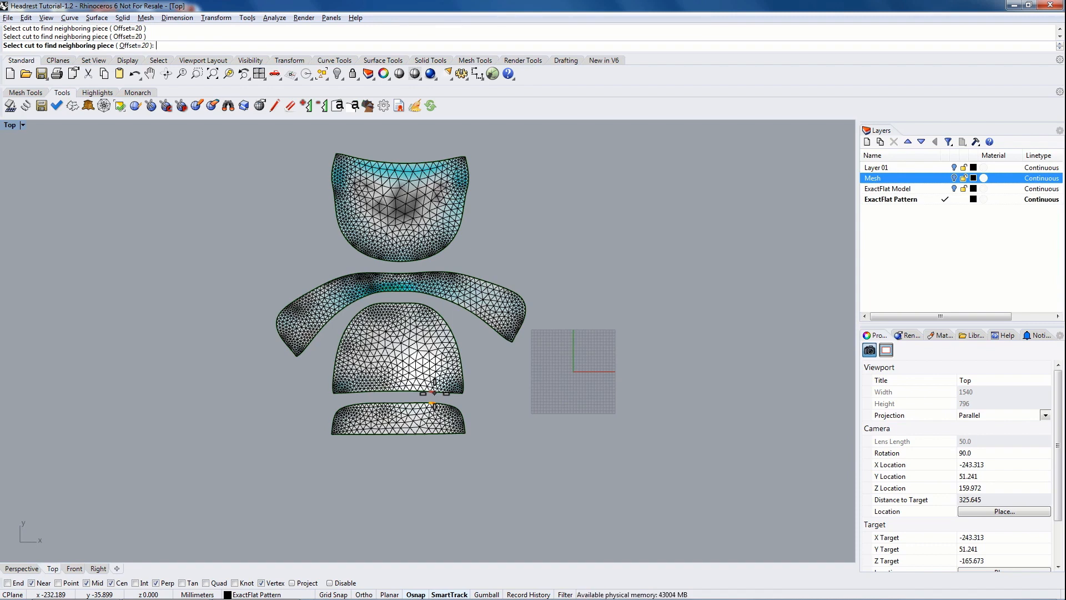
pyautogui.press('Escape')
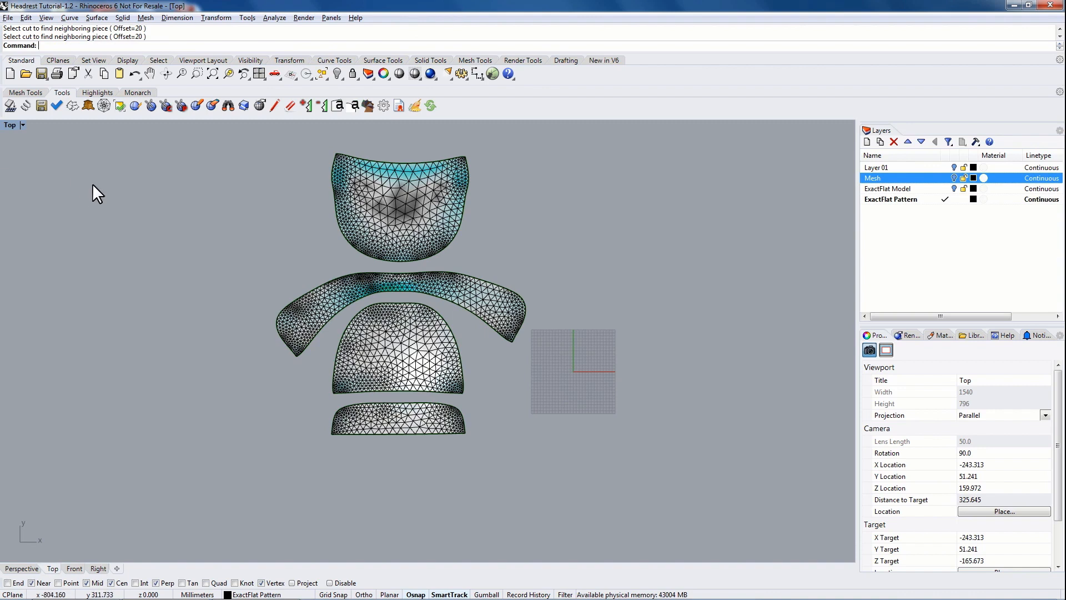
# Open the notch tag defaults clear of the pieces and check the notch types, keeping type I
pyautogui.click(337, 108)
pyautogui.moveTo(569, 214); pyautogui.dragTo(739, 135)
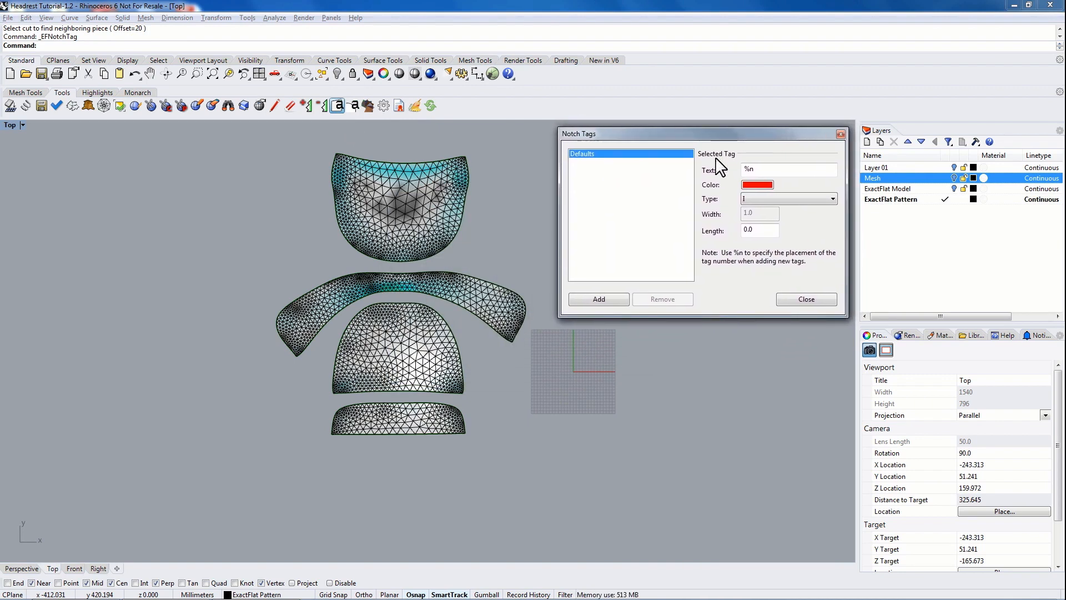
pyautogui.click(755, 197)
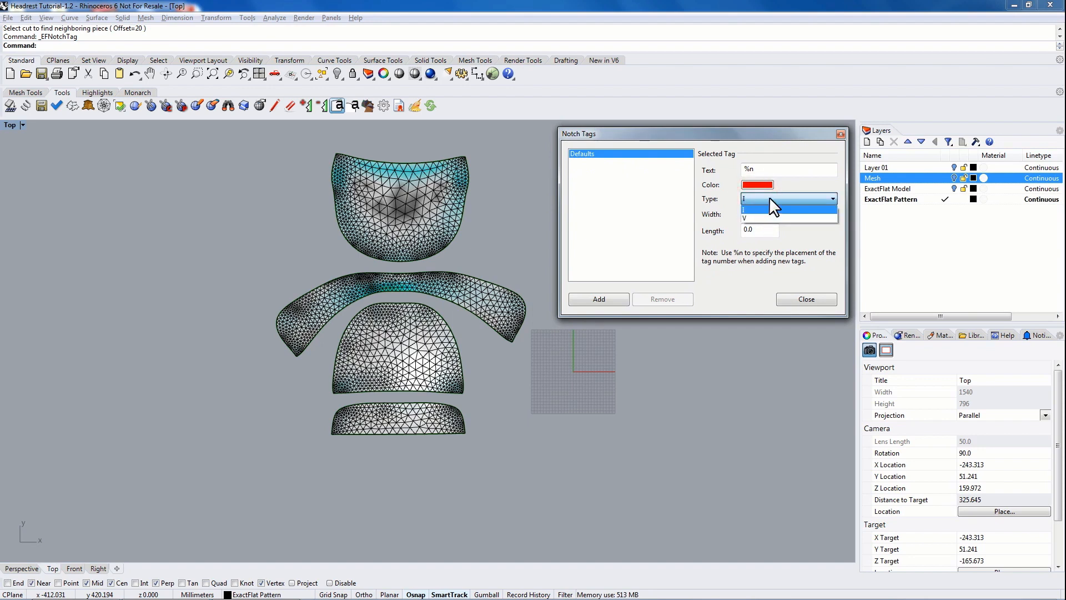
pyautogui.click(774, 198)
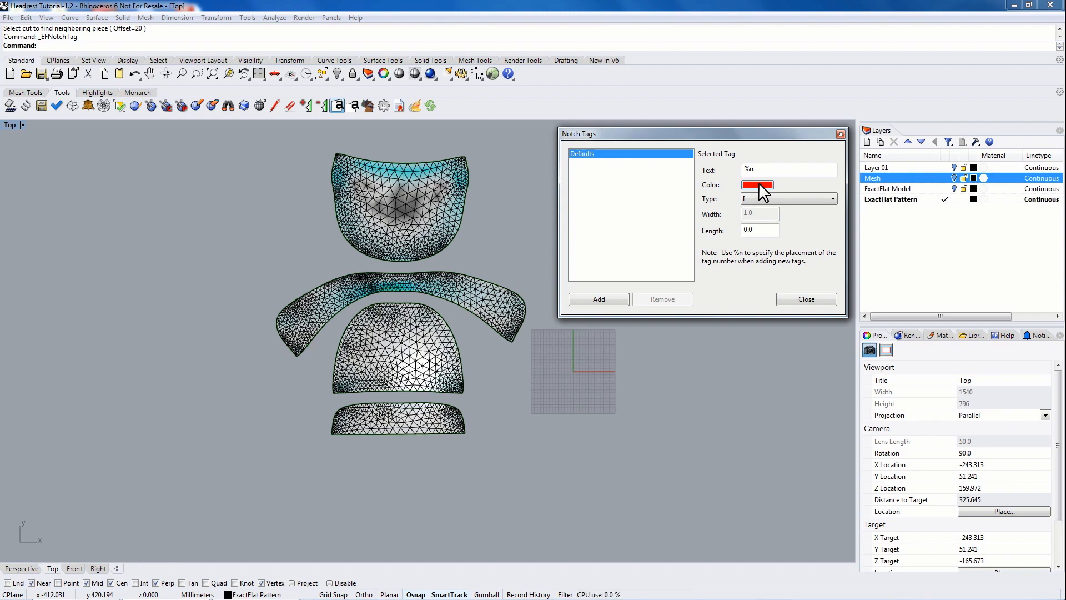
pyautogui.click(762, 198)
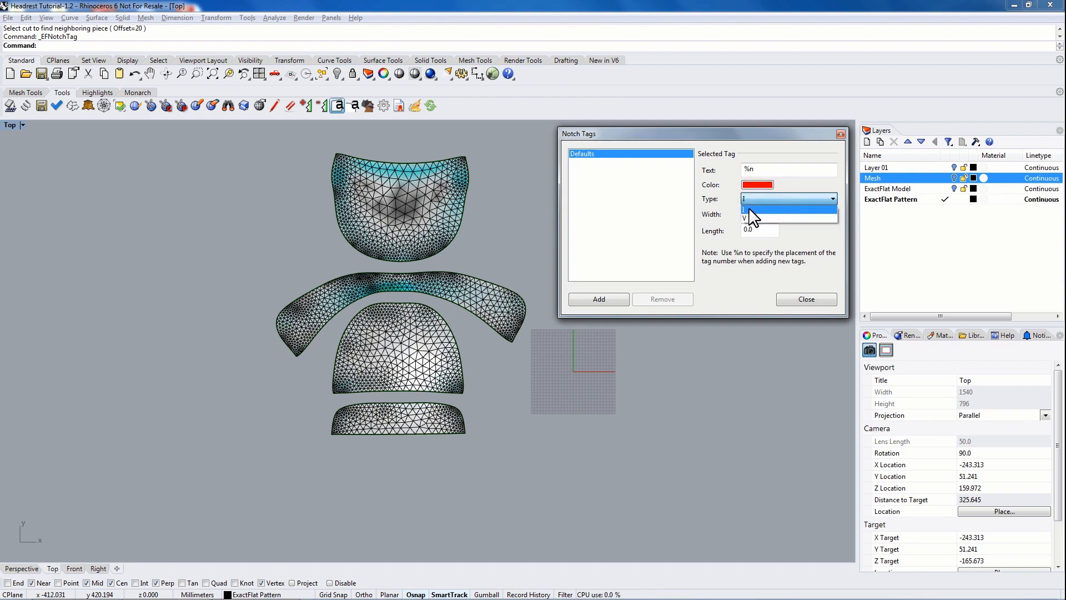
pyautogui.click(755, 198)
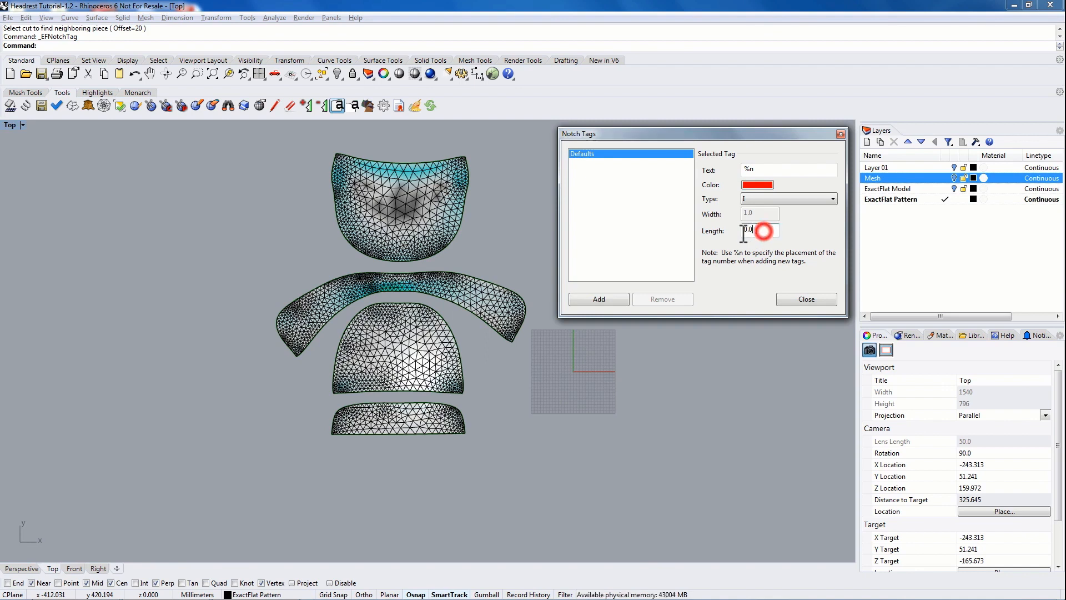
pyautogui.doubleClick(746, 229)
# Add ten vertex-snapped notches spaced fairly evenly around the curved seam of the uppermost large piece, from its upper-left corner to its upper-right corner
pyautogui.click(601, 300)
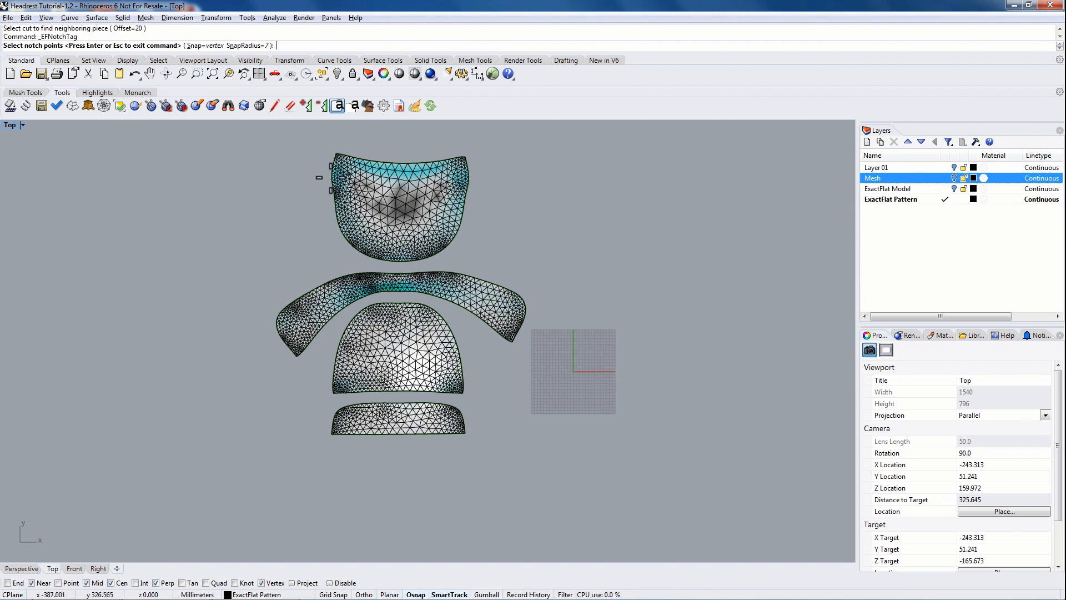
pyautogui.click(332, 164)
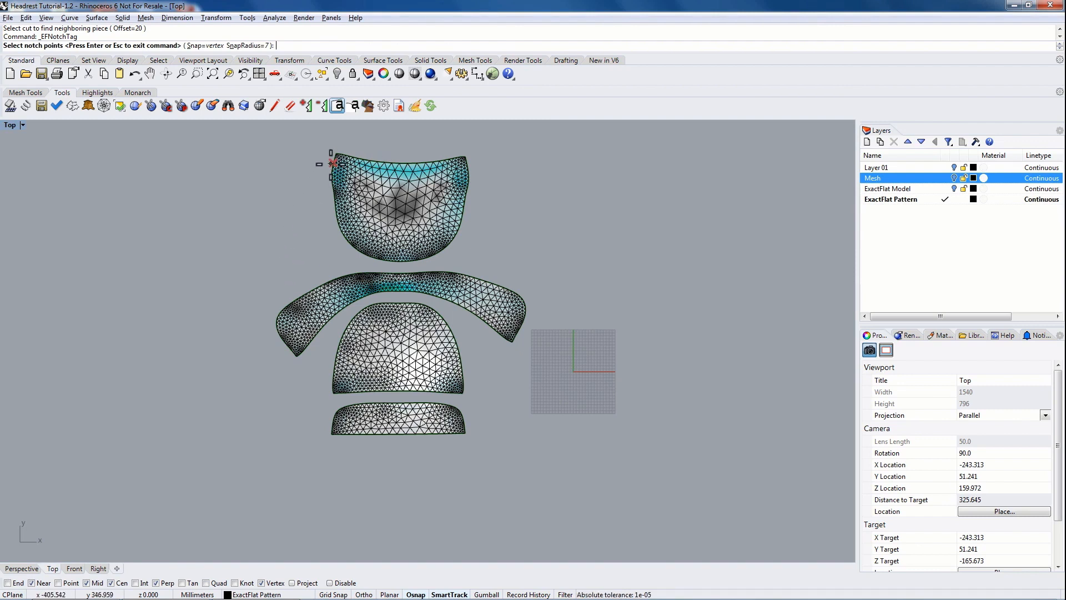
pyautogui.click(332, 163)
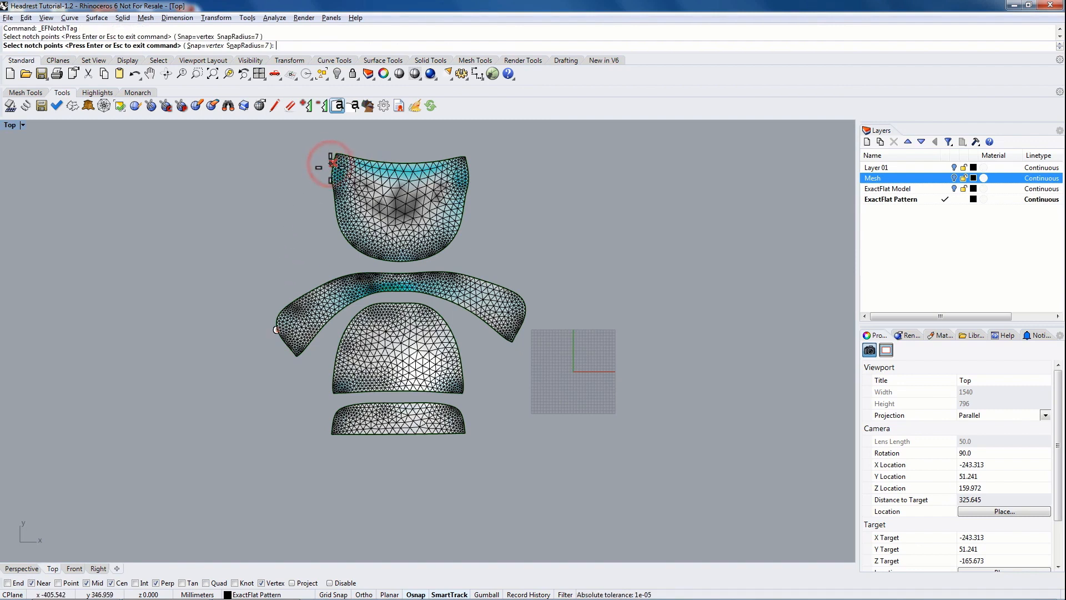
pyautogui.click(333, 195)
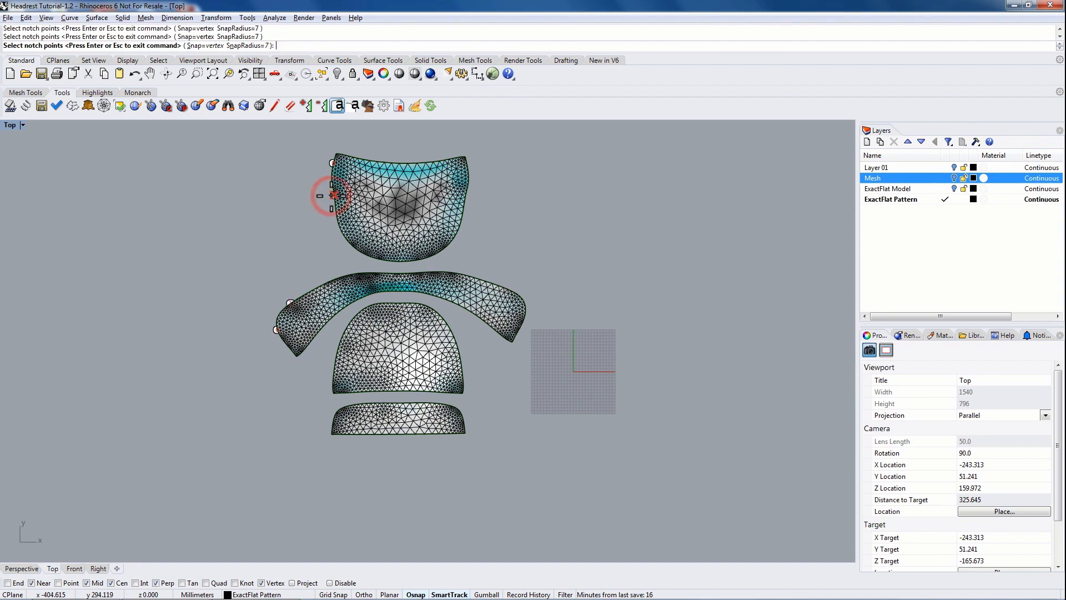
pyautogui.click(338, 222)
pyautogui.click(355, 249)
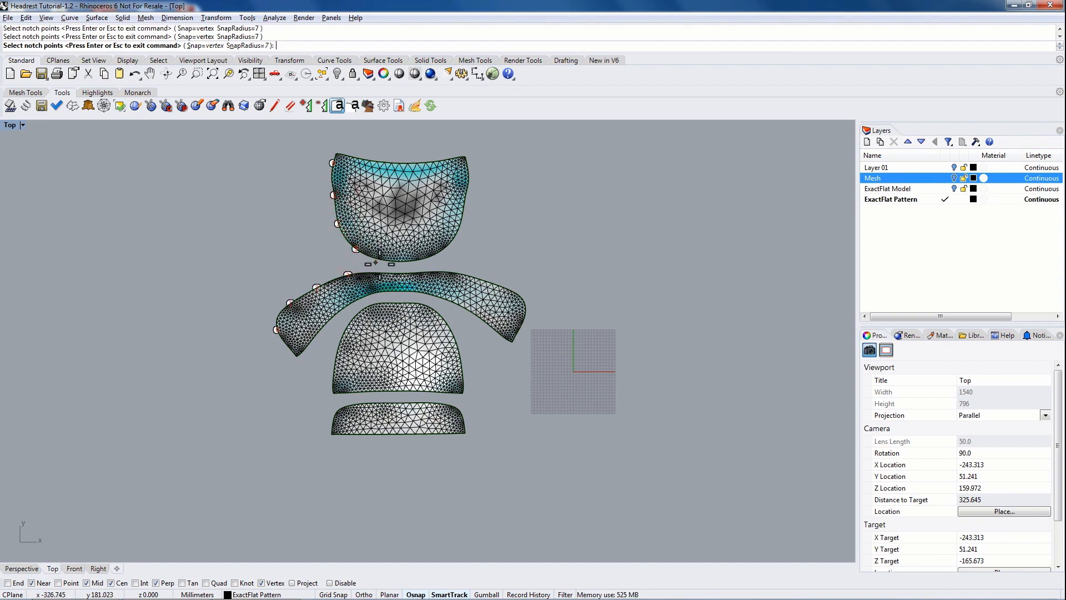
pyautogui.click(384, 260)
pyautogui.click(412, 260)
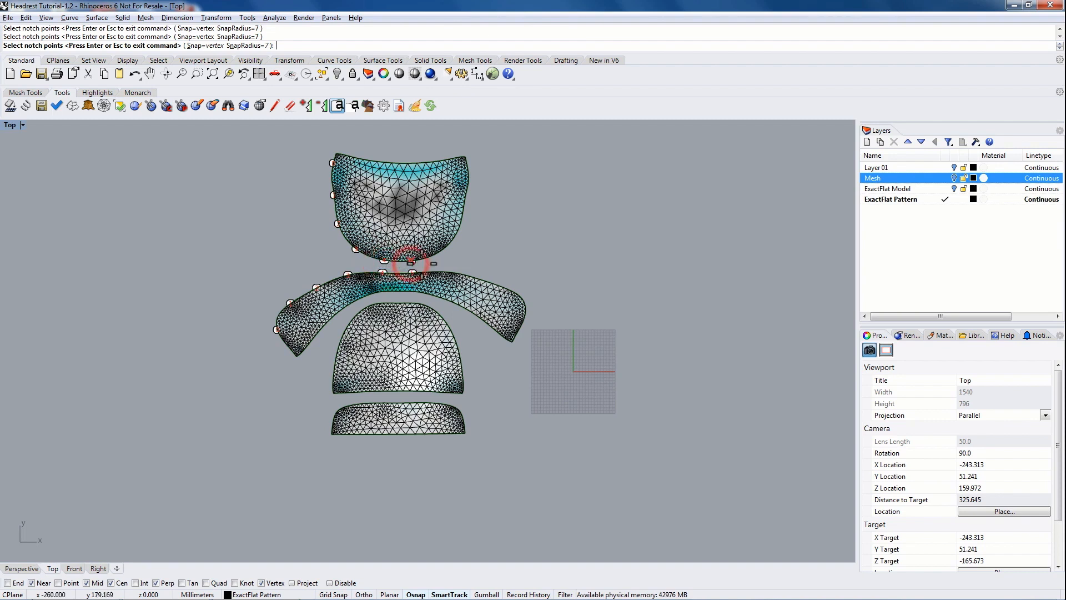
pyautogui.click(436, 255)
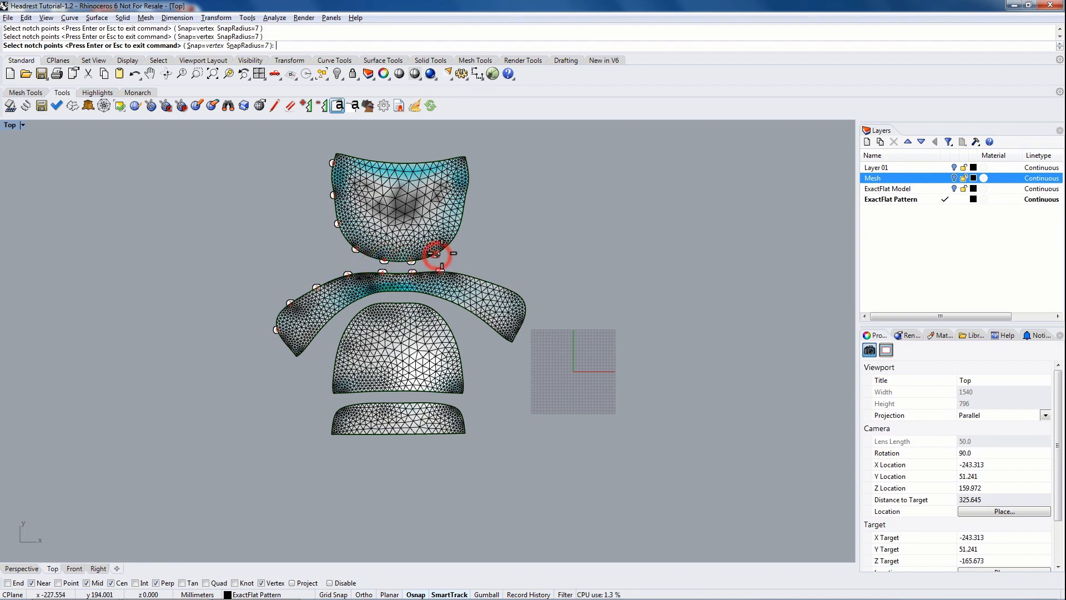
pyautogui.click(458, 232)
pyautogui.click(465, 201)
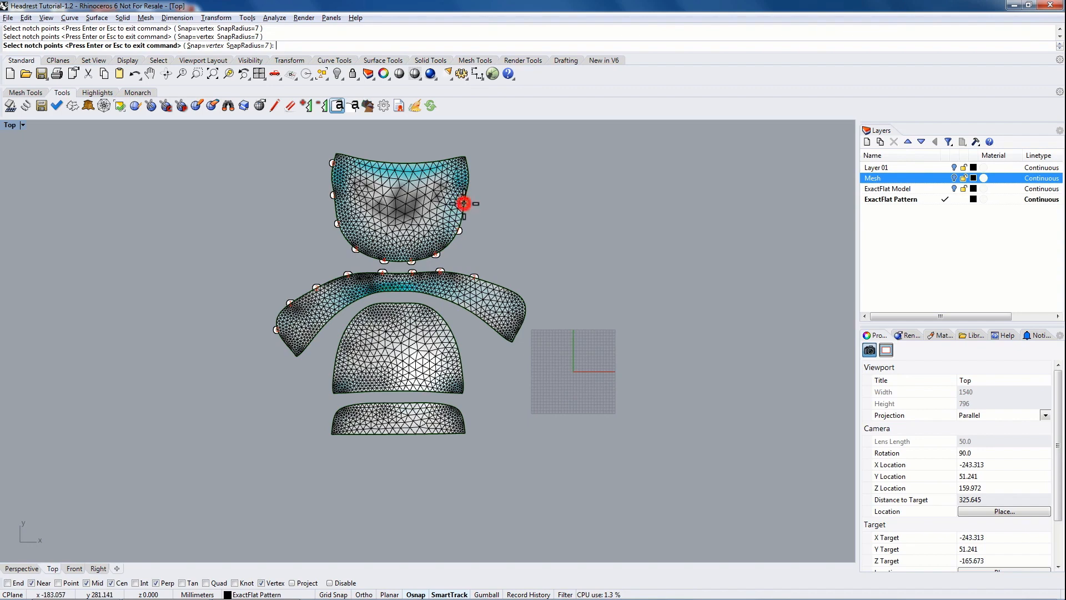
pyautogui.click(468, 169)
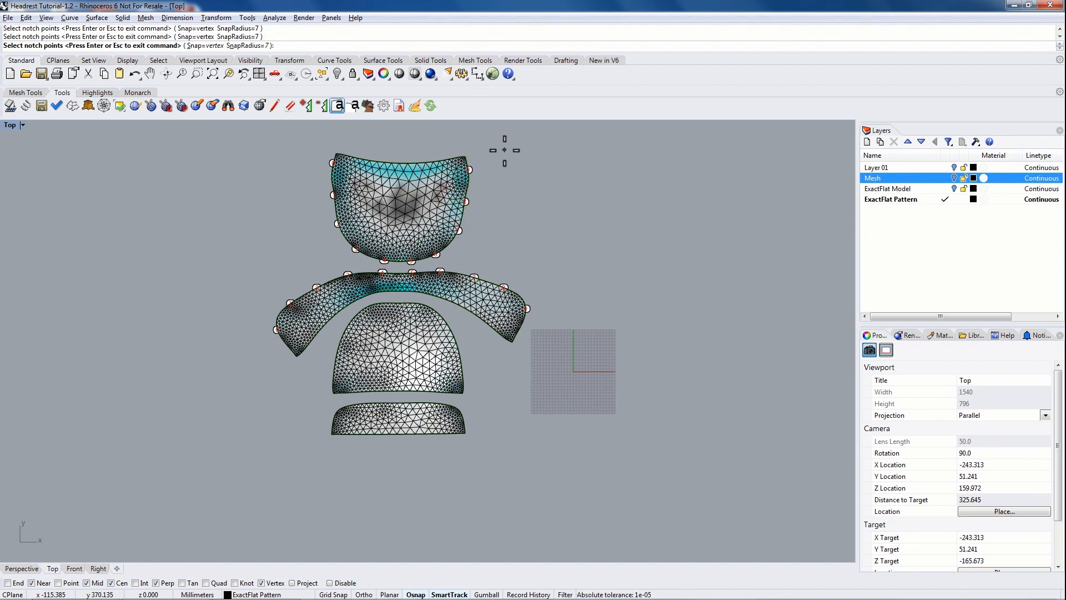
# Finish the notches, make ExactFlat Model the current layer with ExactFlat Pattern hidden, and show the model in a maximized Perspective view
pyautogui.press('Return')
pyautogui.click(635, 377)
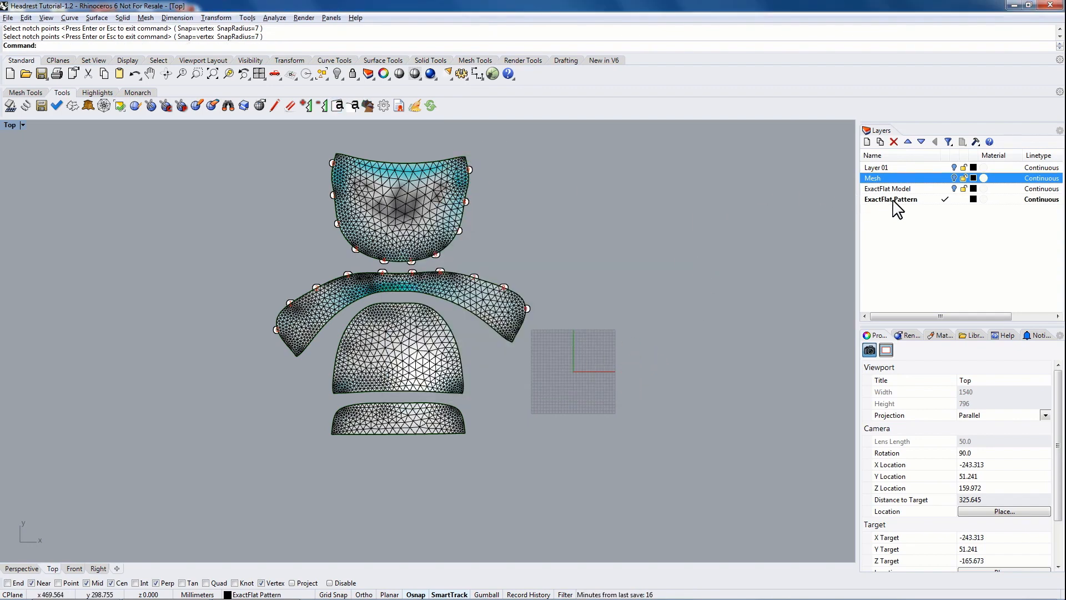
pyautogui.click(946, 188)
pyautogui.click(954, 198)
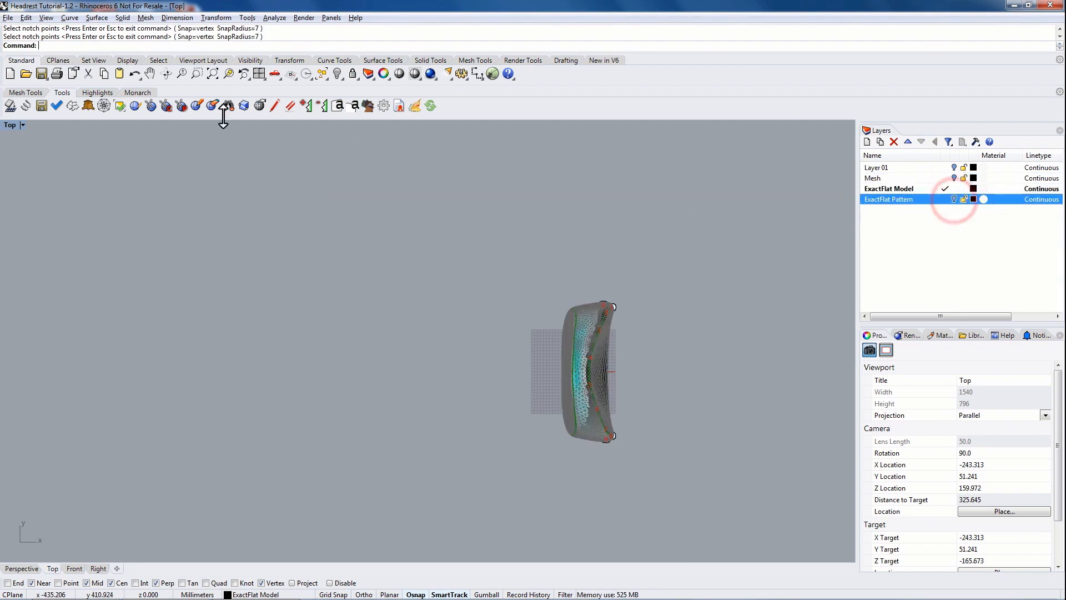
pyautogui.doubleClick(9, 126)
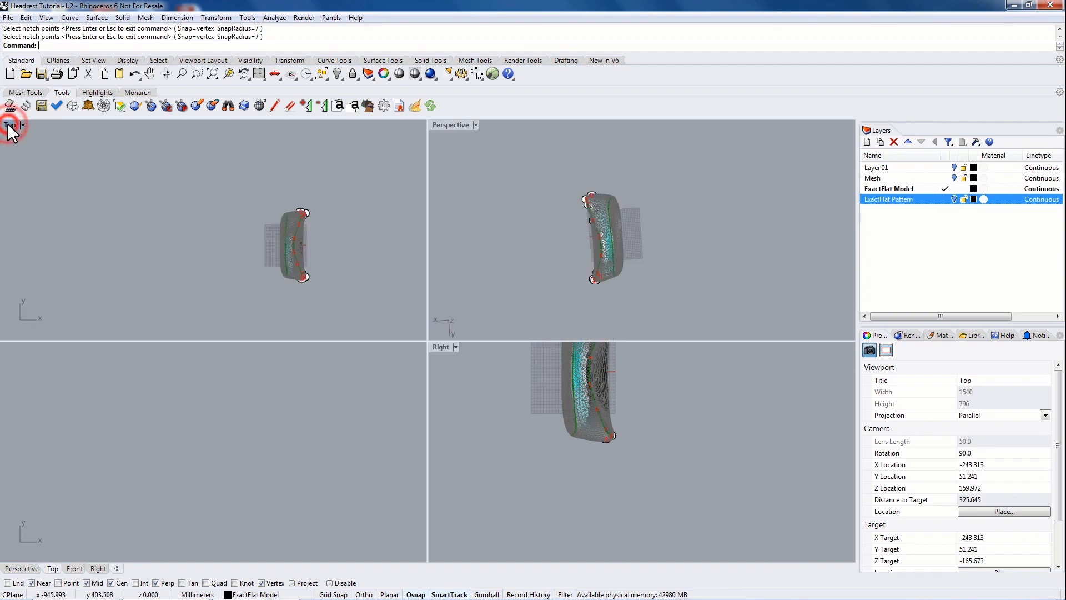
pyautogui.click(453, 125)
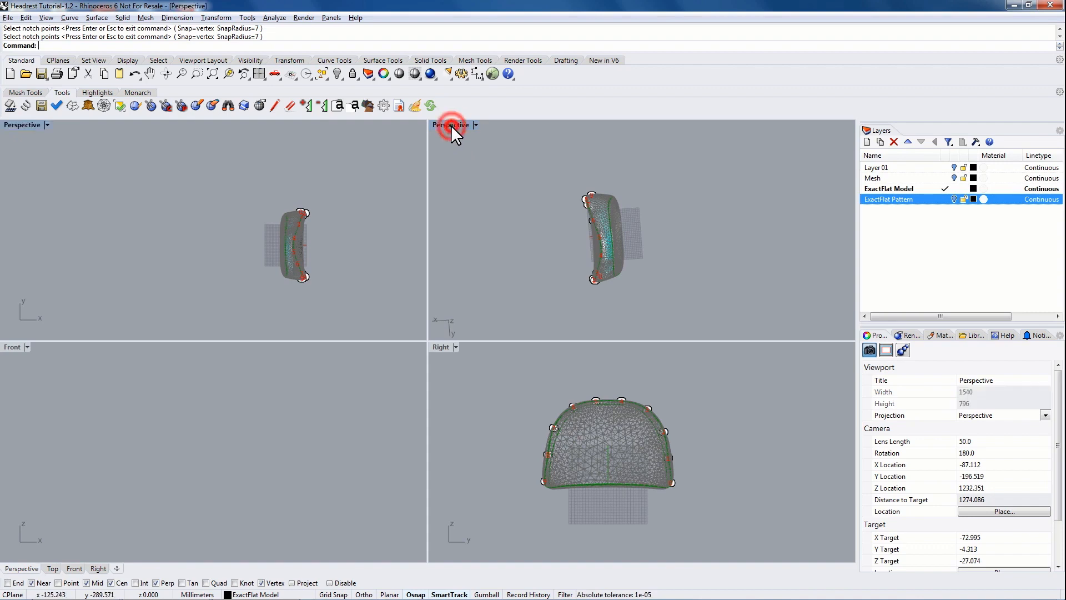
pyautogui.doubleClick(451, 125)
# Add vertex-snapped notch tags spaced fairly evenly along the second curved seam, between the curved band and the smaller large panel
pyautogui.moveTo(464, 364); pyautogui.dragTo(431, 278, button='right')
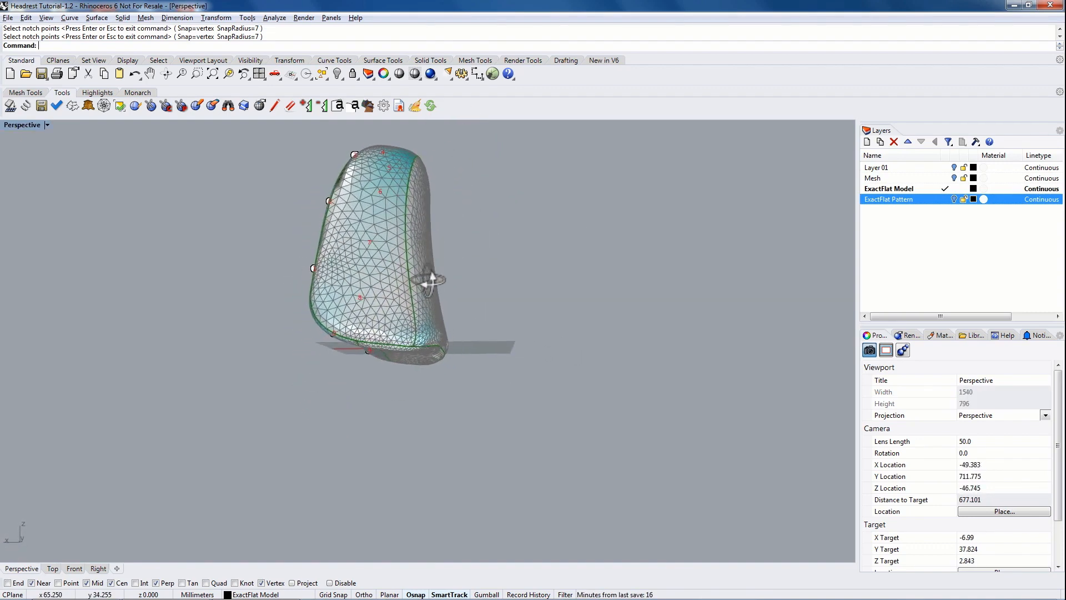
pyautogui.moveTo(446, 196); pyautogui.dragTo(423, 252, button='right')
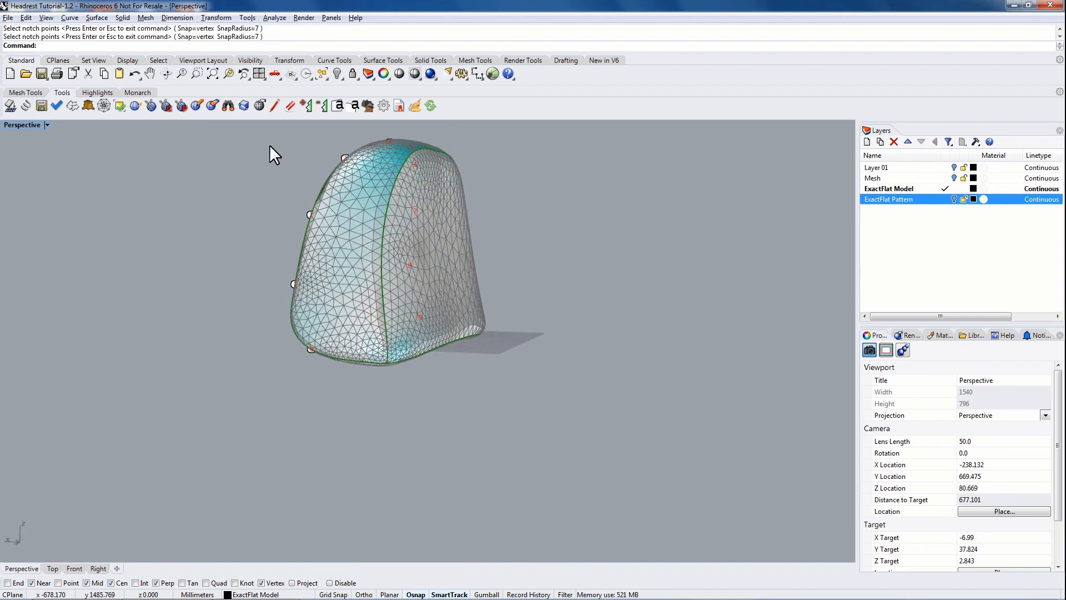
pyautogui.click(337, 106)
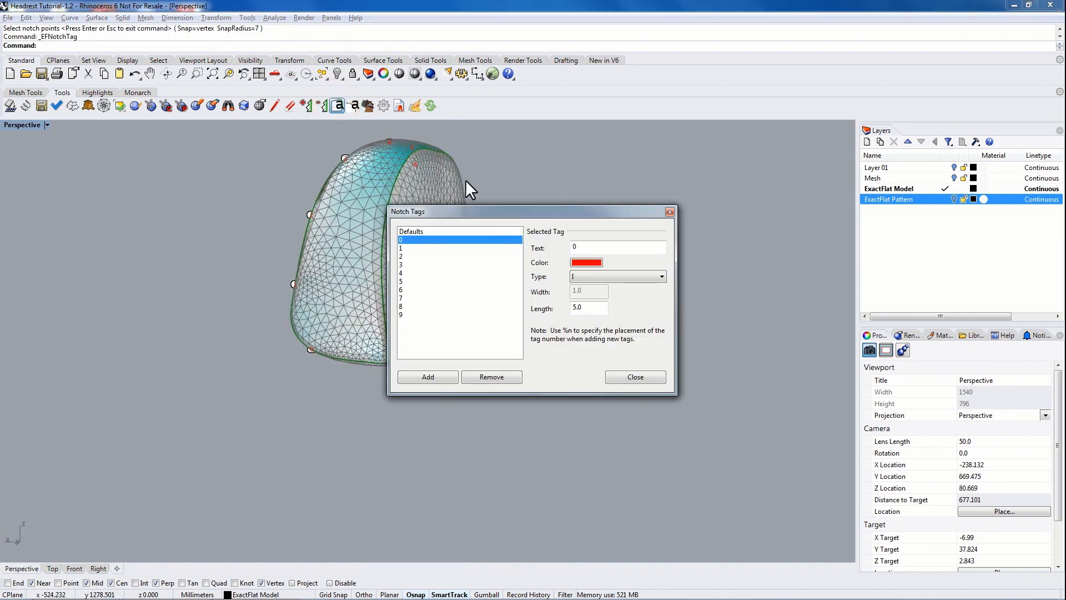
pyautogui.moveTo(473, 210); pyautogui.dragTo(603, 183)
pyautogui.click(553, 343)
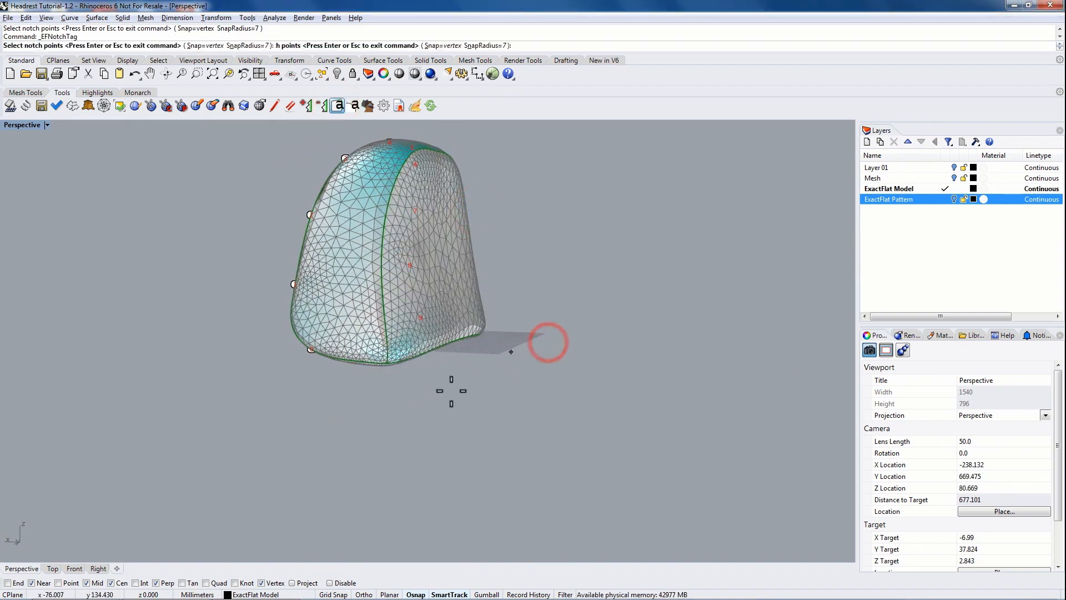
pyautogui.moveTo(444, 376); pyautogui.dragTo(395, 315, button='right')
pyautogui.click(390, 315)
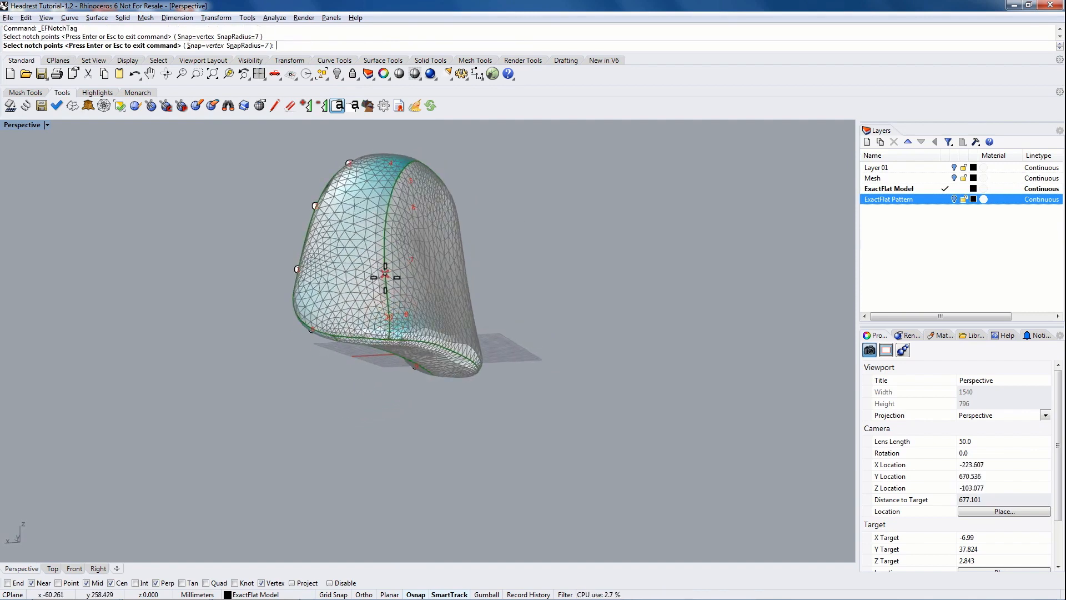
pyautogui.click(385, 274)
pyautogui.moveTo(384, 275)
pyautogui.mouseDown(button='right')
pyautogui.moveTo(388, 219)
pyautogui.moveTo(374, 280)
pyautogui.moveTo(383, 244)
pyautogui.moveTo(373, 261)
pyautogui.mouseUp(button='right')
pyautogui.click(371, 265)
pyautogui.click(372, 262)
pyautogui.moveTo(422, 210); pyautogui.dragTo(450, 250, button='right')
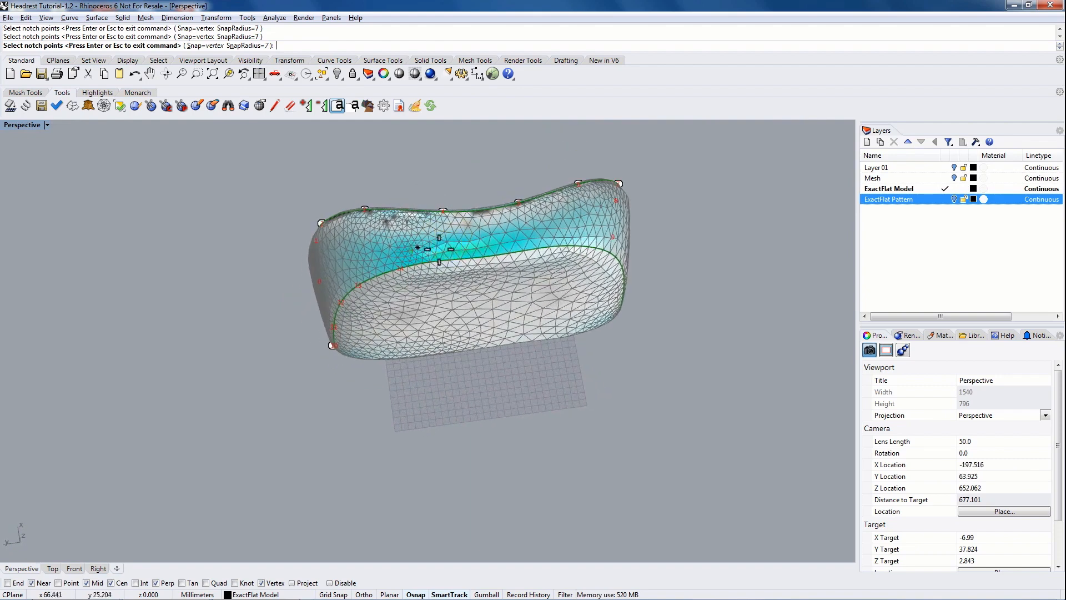
pyautogui.click(525, 251)
pyautogui.moveTo(606, 253); pyautogui.dragTo(578, 289, button='right')
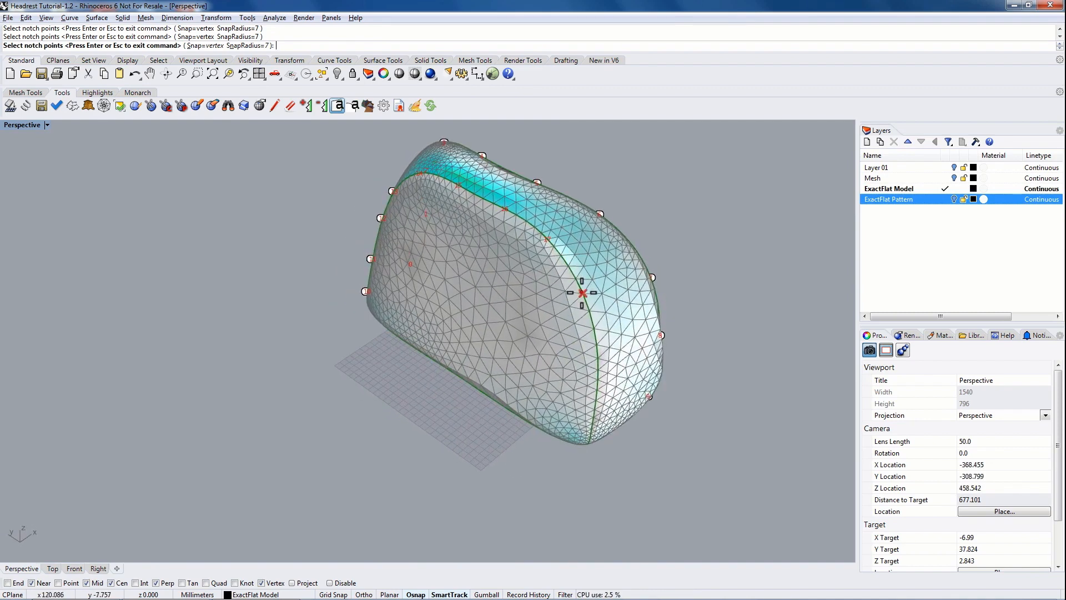
pyautogui.moveTo(598, 358); pyautogui.dragTo(571, 297, button='right')
pyautogui.click(613, 325)
# Add six vertex-snapped notches along the lower seam between the smaller large panel and the narrow bottom piece
pyautogui.click(572, 293)
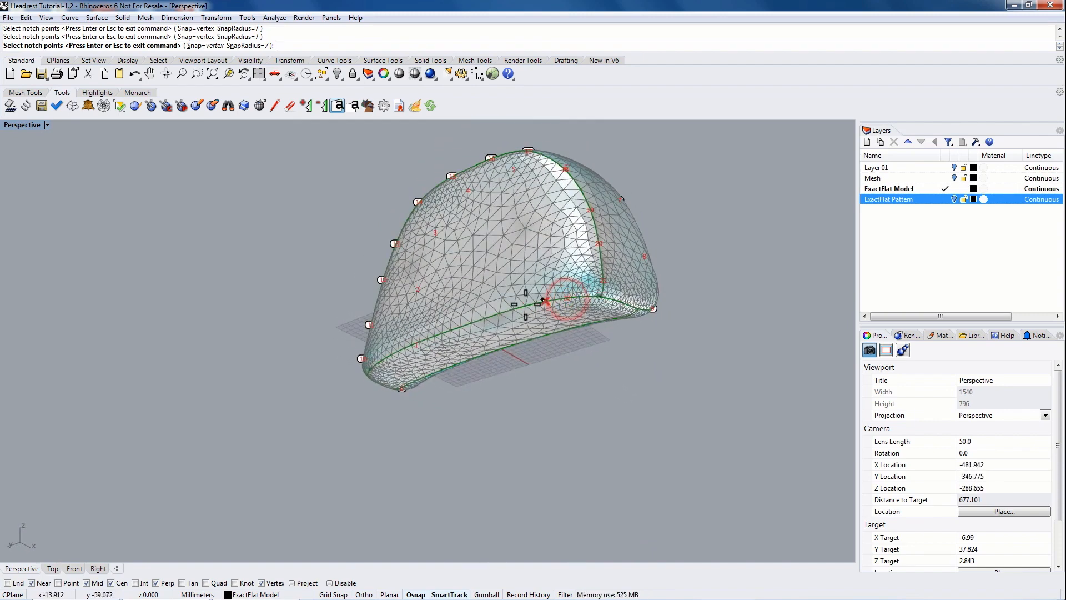
pyautogui.click(472, 320)
pyautogui.moveTo(488, 329); pyautogui.dragTo(483, 328, button='right')
pyautogui.click(483, 333)
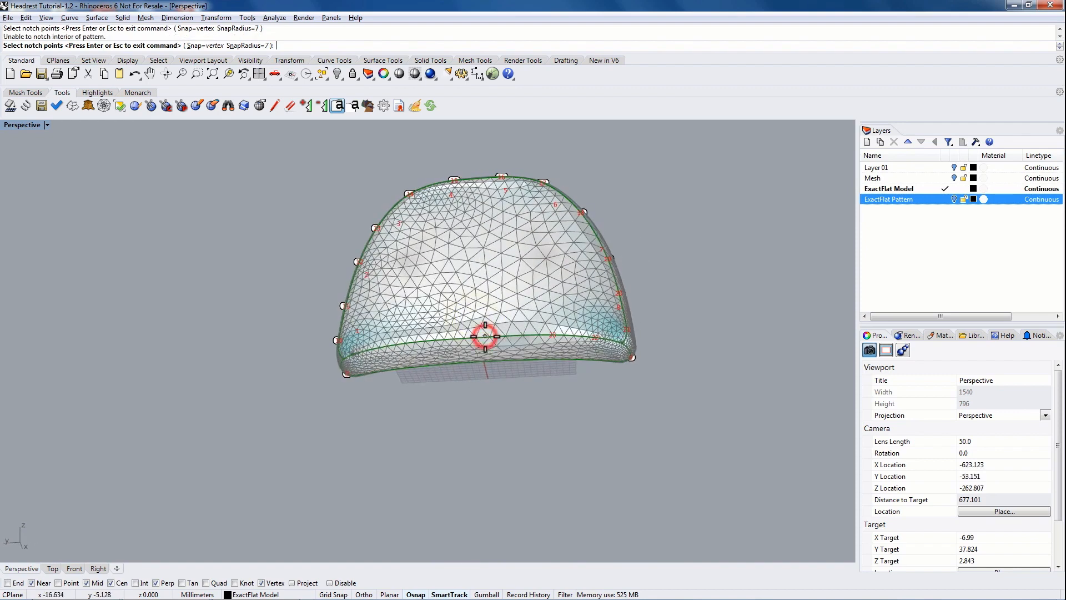
pyautogui.click(437, 339)
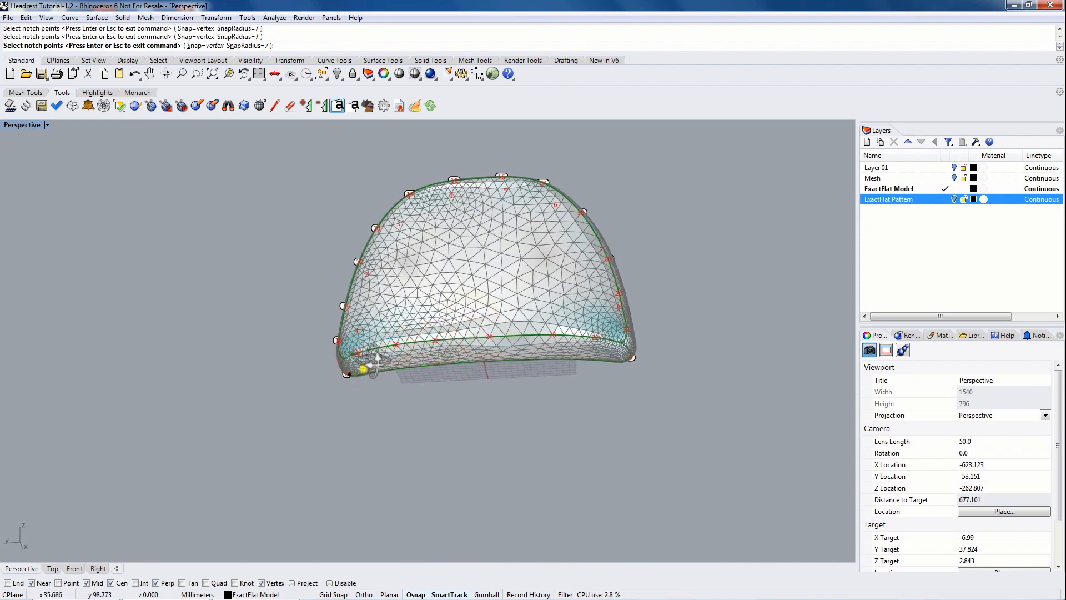
# Add four notches along the seam joining the concave front panel to the narrow bottom piece, and finish the notch tags
pyautogui.moveTo(373, 353); pyautogui.dragTo(519, 292, button='right')
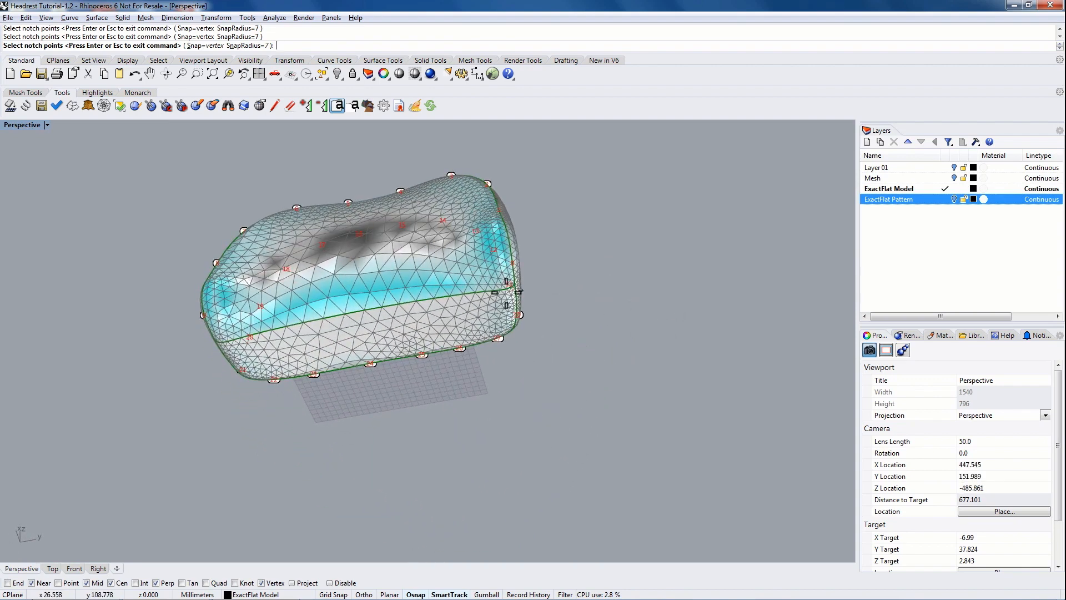
pyautogui.click(487, 290)
pyautogui.click(486, 291)
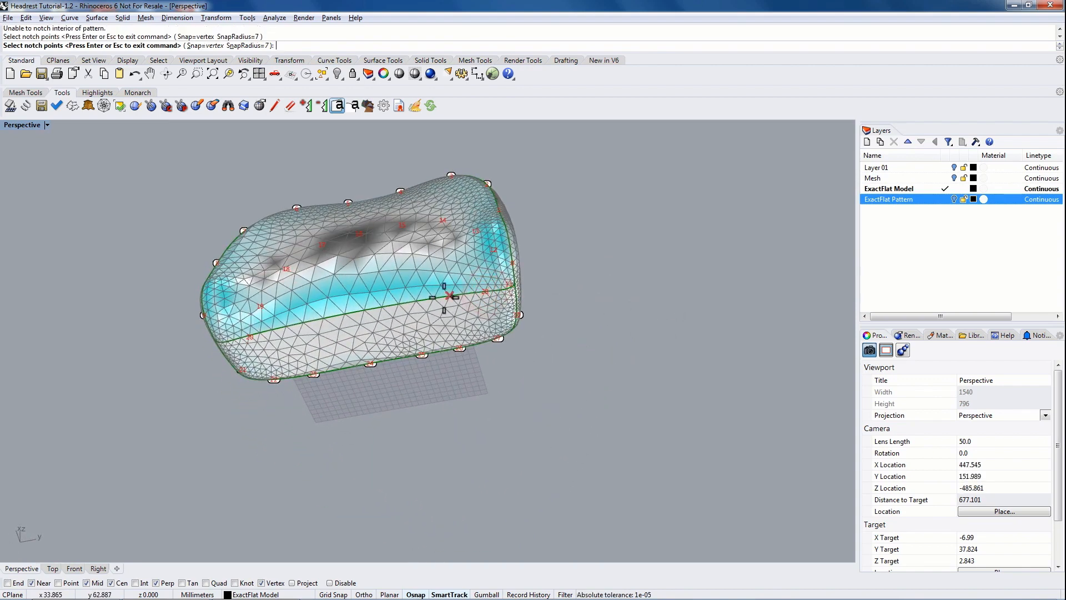
pyautogui.click(415, 302)
pyautogui.click(350, 314)
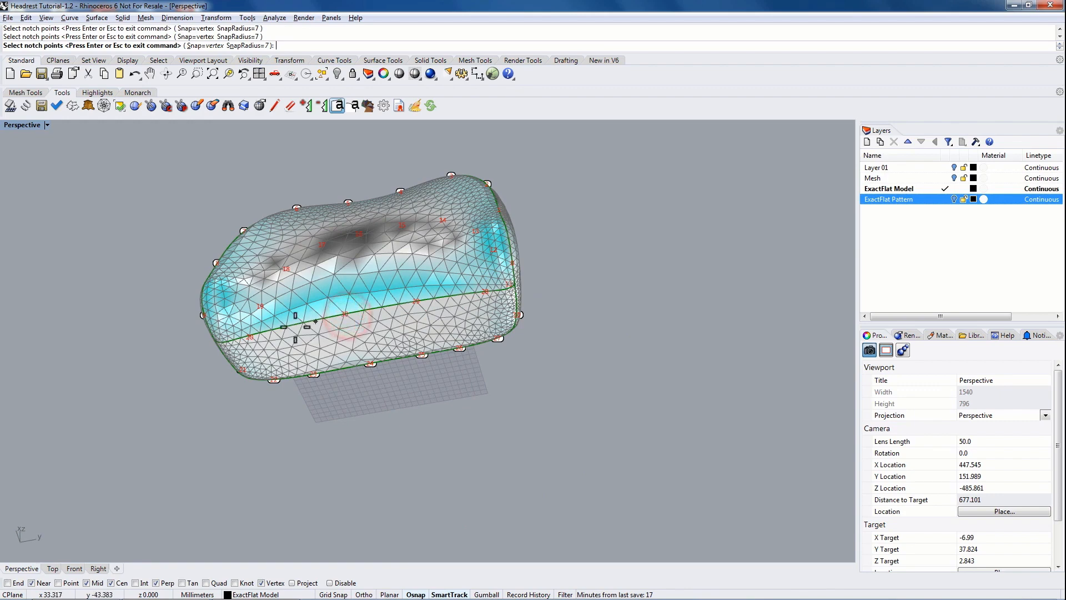
pyautogui.click(273, 329)
pyautogui.moveTo(286, 311); pyautogui.dragTo(352, 340, button='right')
pyautogui.rightClick(352, 340)
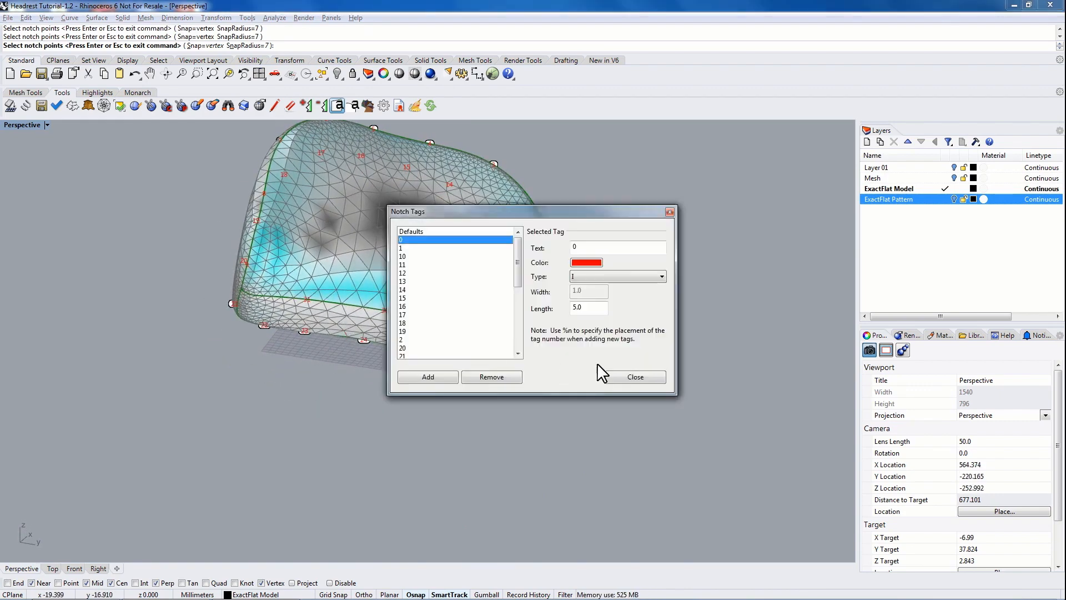
pyautogui.click(633, 377)
# Make ExactFlat Pattern the current layer, hide ExactFlat Model, and show the four notched pieces in a maximized Top view
pyautogui.click(945, 199)
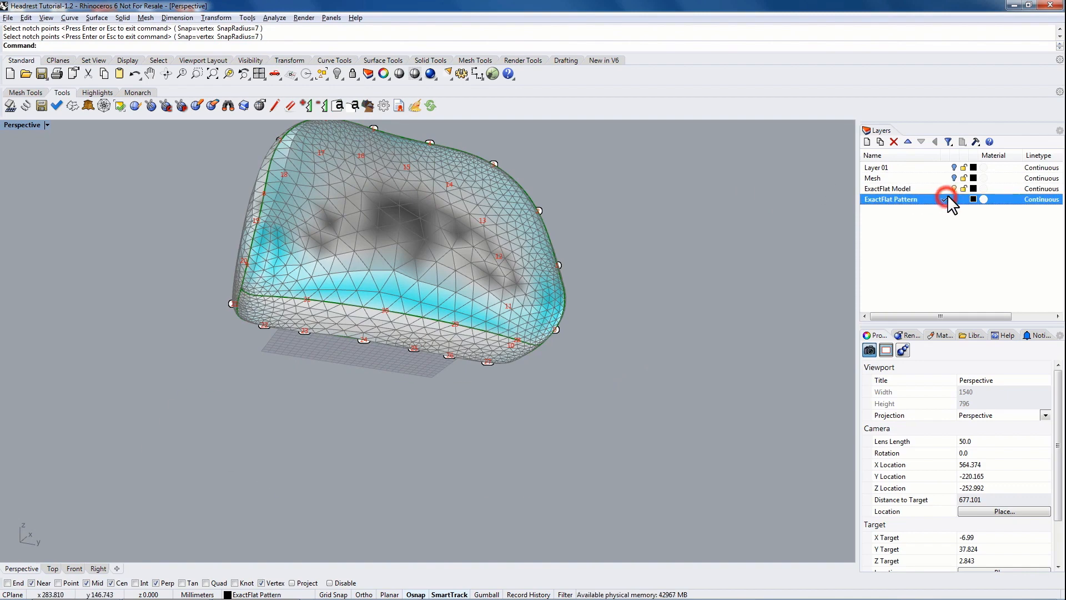
pyautogui.click(954, 188)
pyautogui.moveTo(603, 226); pyautogui.dragTo(245, 174, button='right')
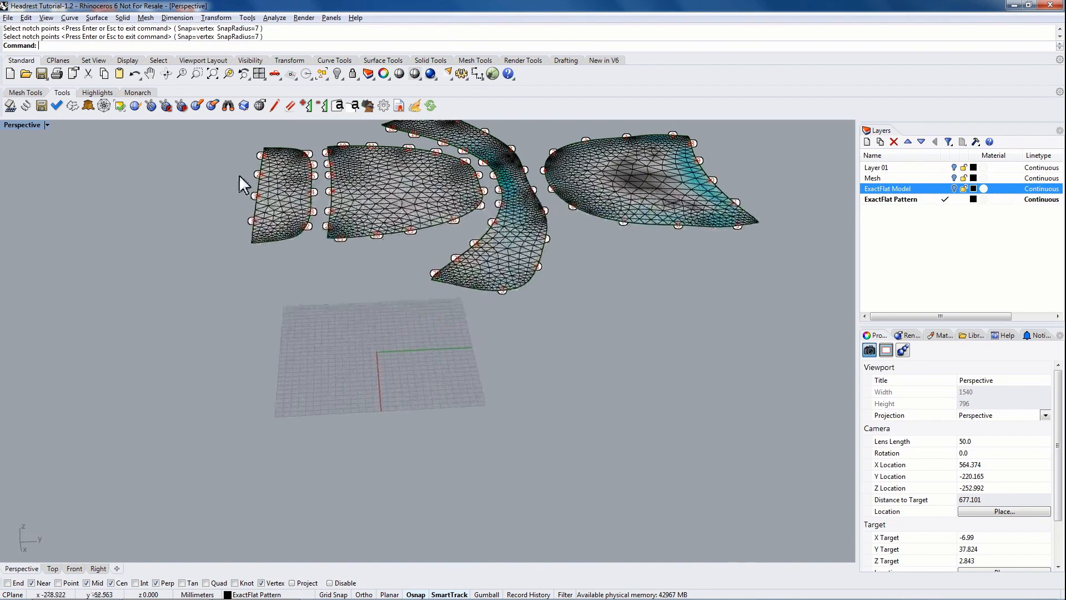
pyautogui.doubleClick(20, 125)
pyautogui.doubleClick(15, 124)
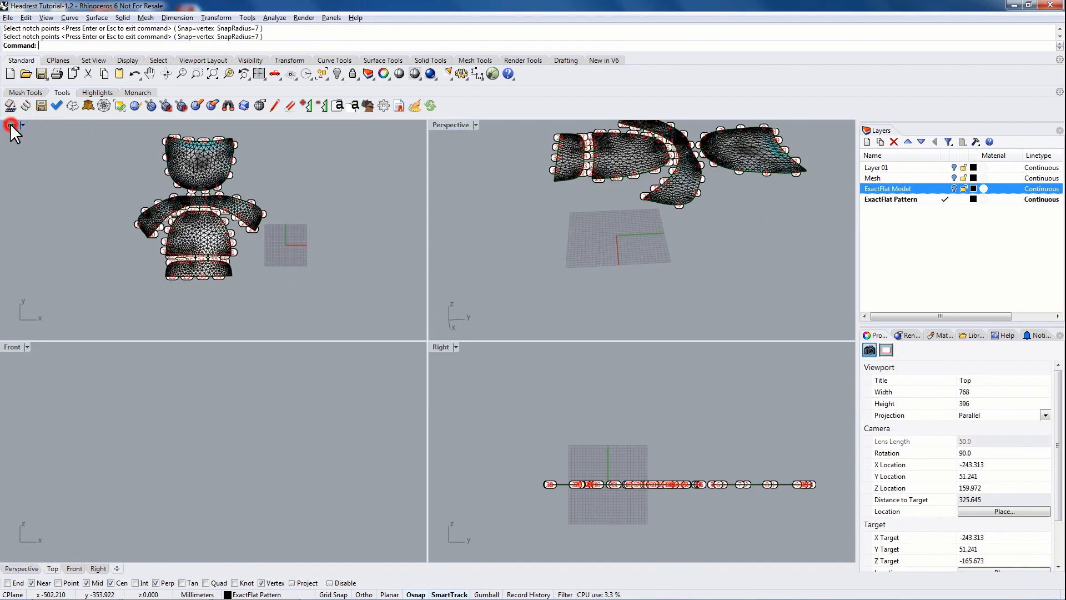
pyautogui.moveTo(514, 212); pyautogui.dragTo(582, 287, button='right')
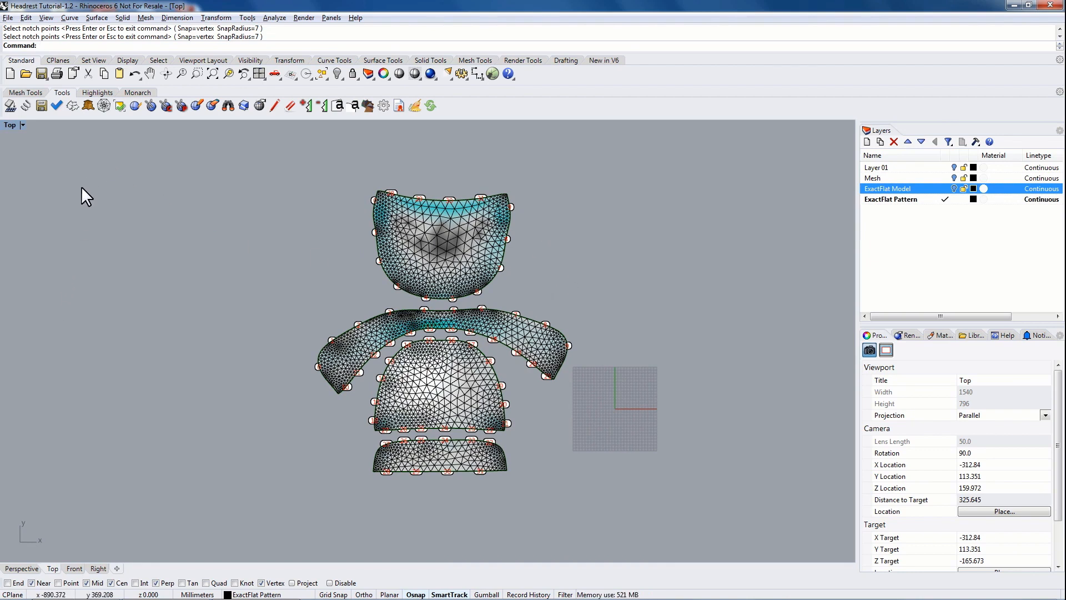
# Export the flattened pattern pieces as an Autocad DXF file named Headrest Tutorial-1.2 in the Videos folder
pyautogui.click(41, 105)
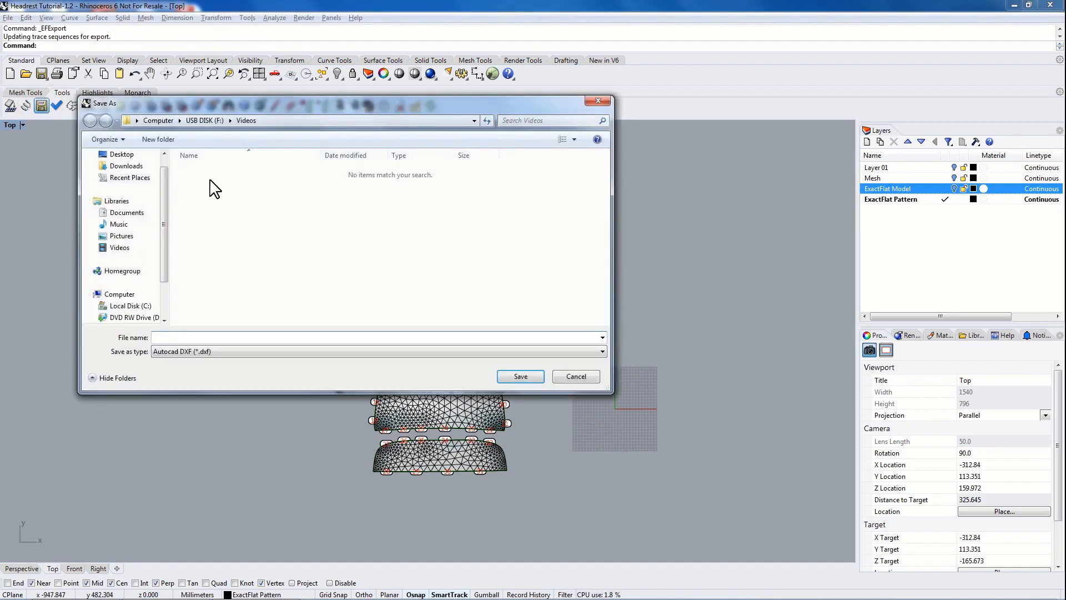
pyautogui.click(183, 337)
pyautogui.write('hea')
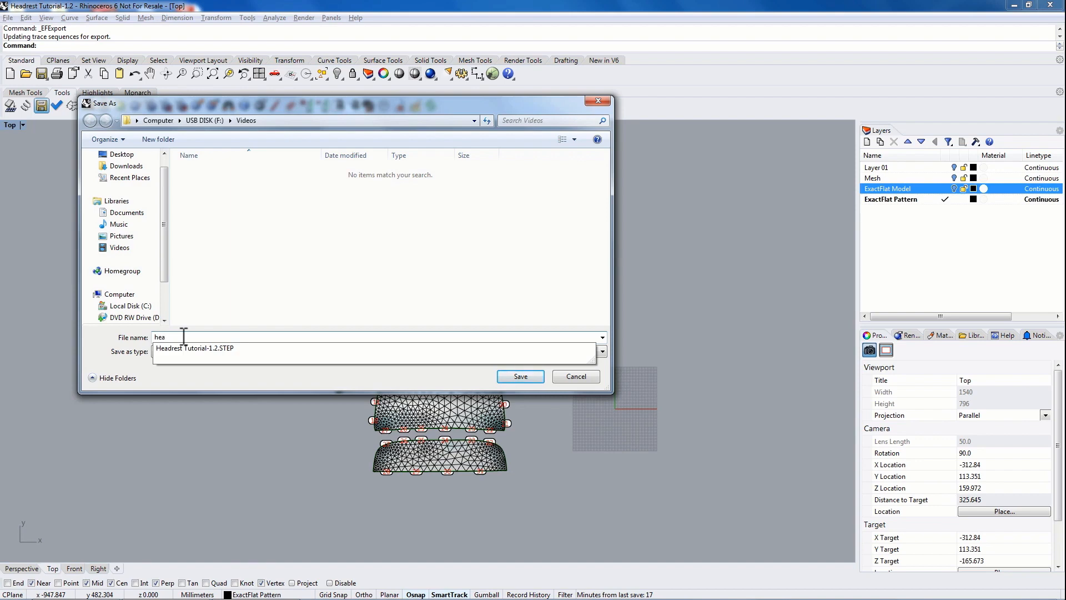
pyautogui.press('Down')
pyautogui.press('BackSpace')
pyautogui.press('BackSpace')
pyautogui.press('BackSpace')
pyautogui.press('Return')
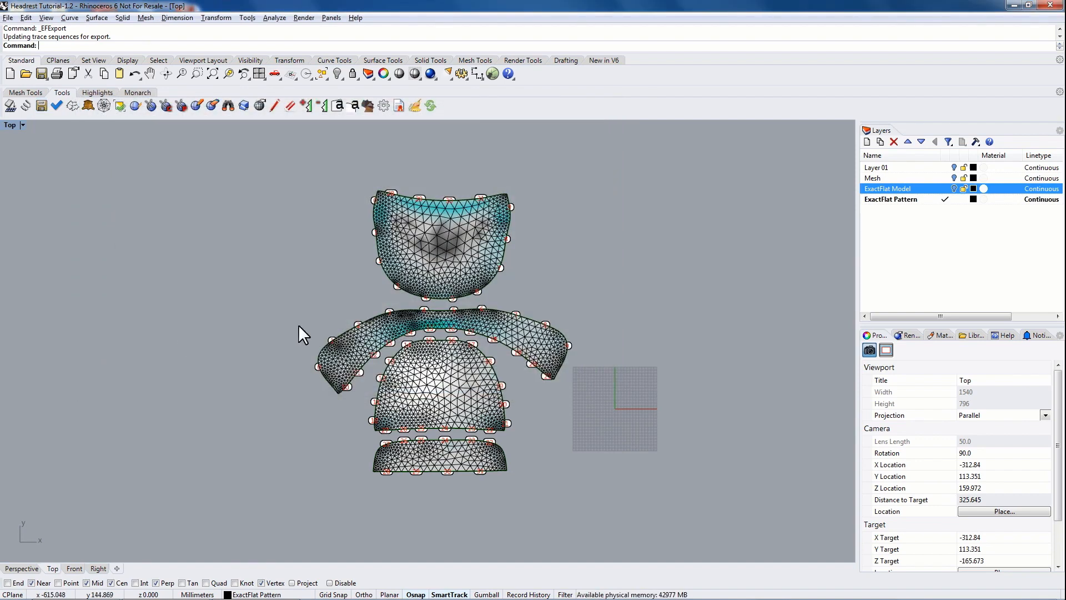
# Import Headrest Tutorial-1.2.dxf with the default DXF options in millimeters, and move the imported outlines slightly down beside the mesh pieces
pyautogui.moveTo(579, 228); pyautogui.dragTo(358, 249, button='right')
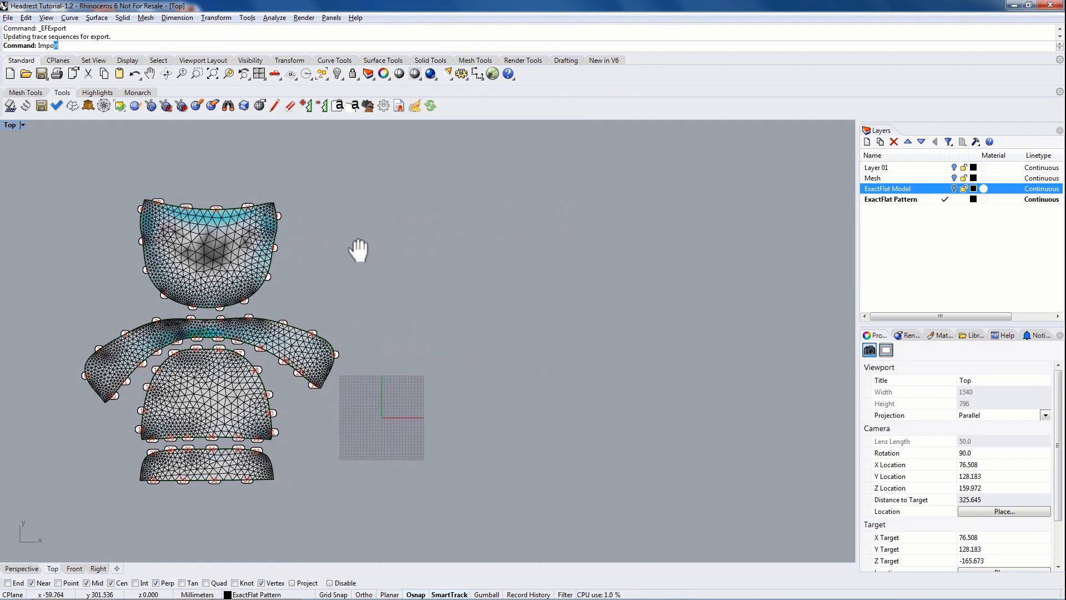
pyautogui.press('Return')
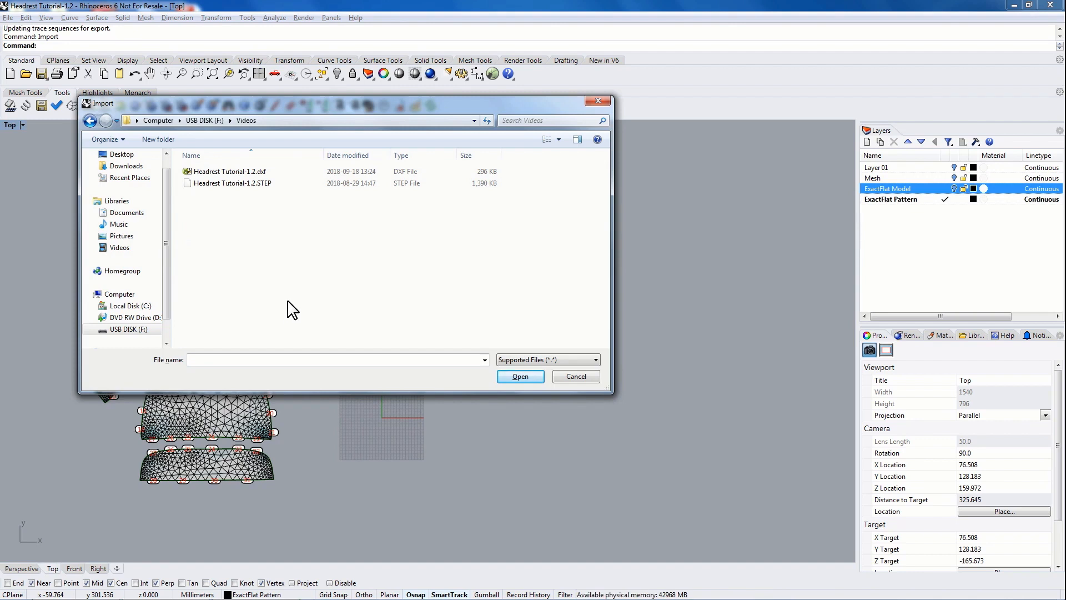
pyautogui.click(225, 173)
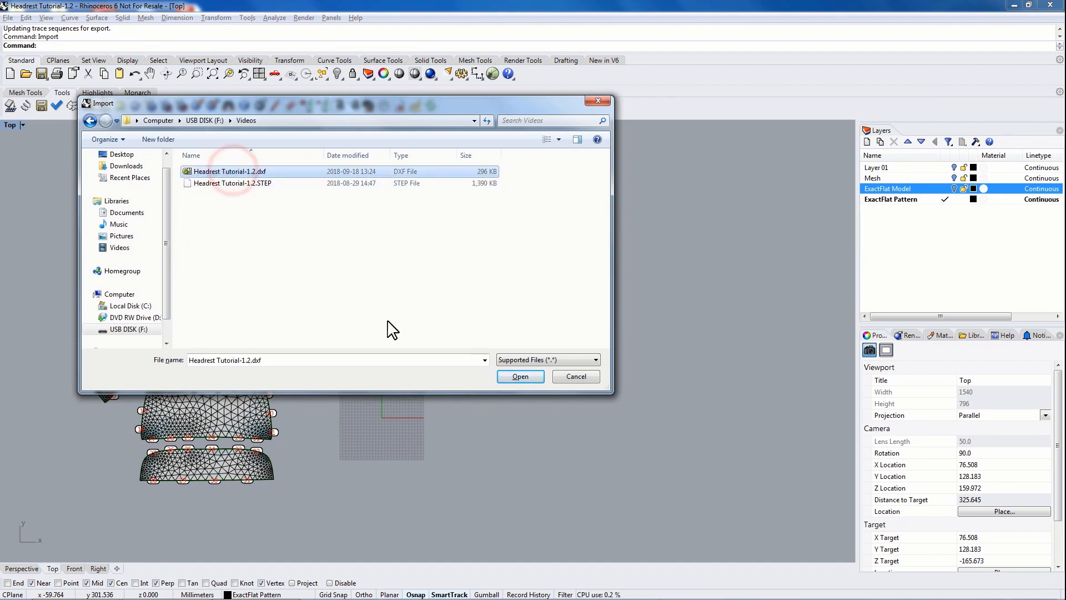
pyautogui.click(520, 378)
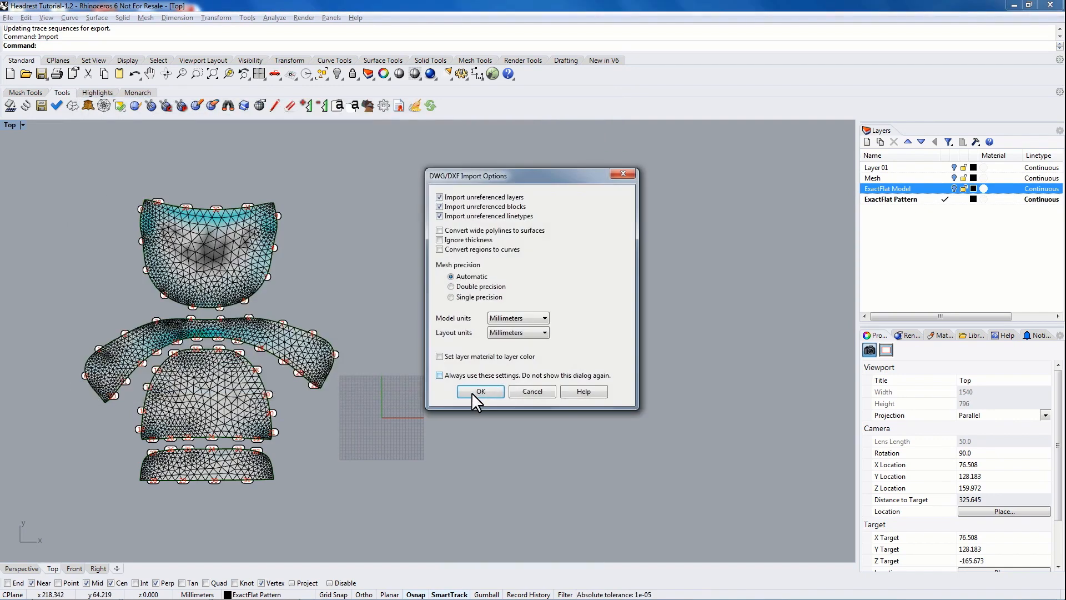
pyautogui.click(481, 391)
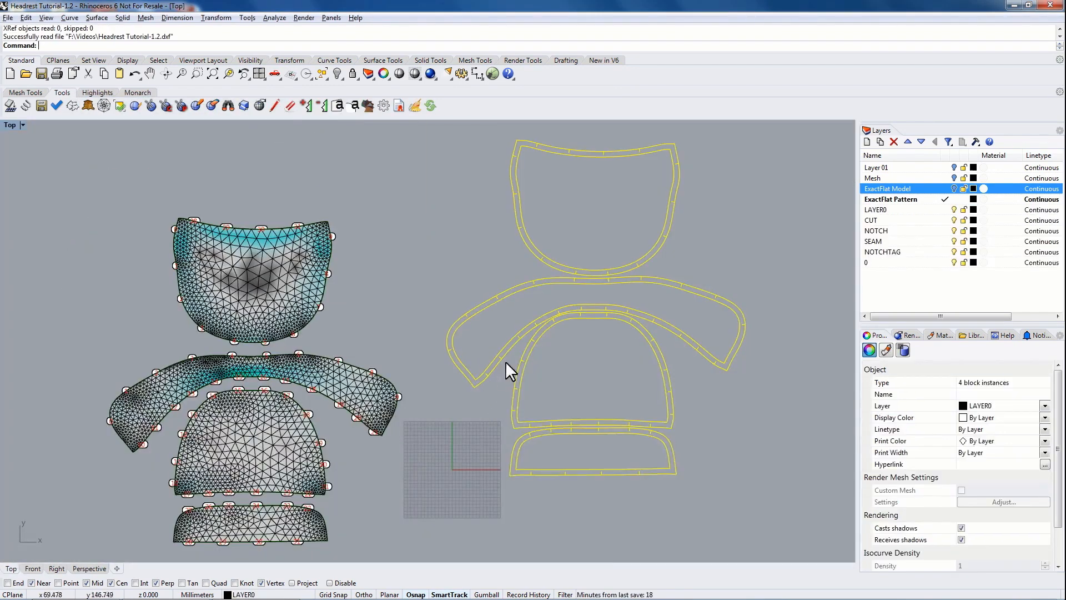
pyautogui.moveTo(569, 319); pyautogui.dragTo(560, 360)
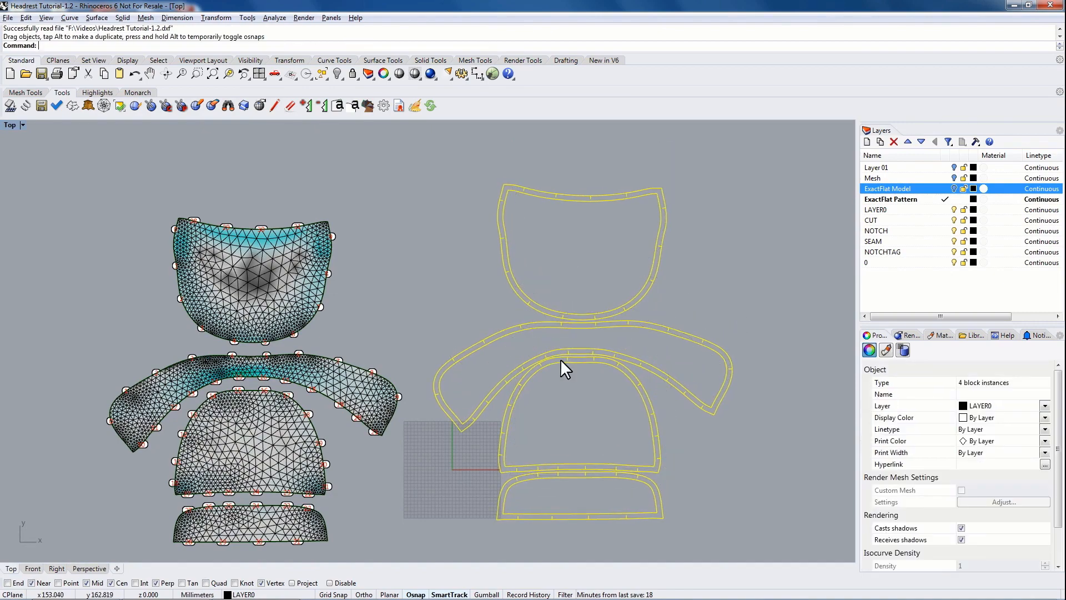
pyautogui.click(688, 278)
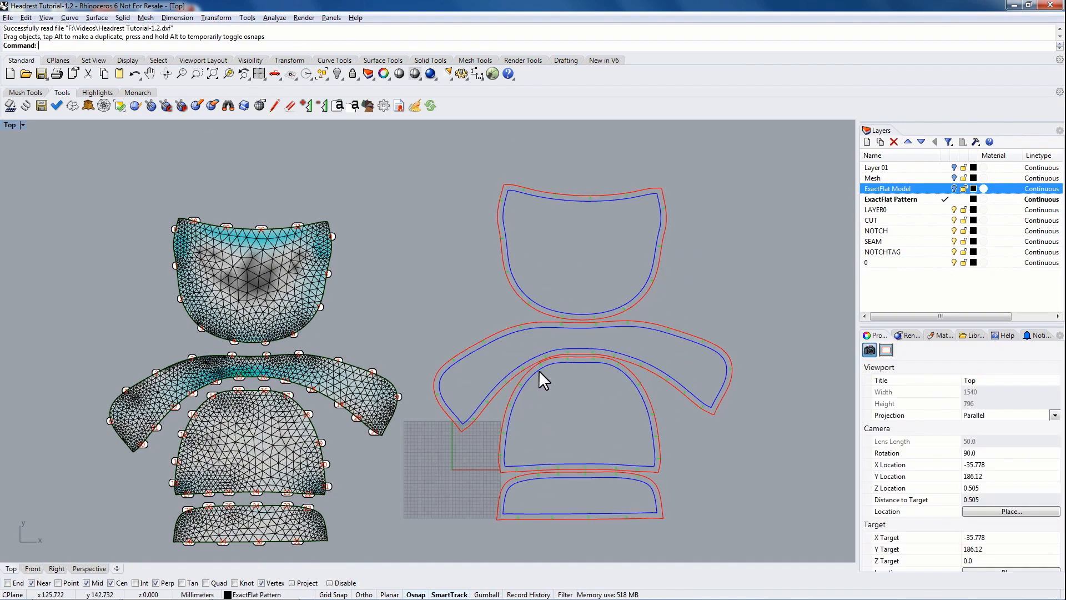
# Examine the cut lines, seam lines, notches and notch tags of the imported narrow piece and its neighbor up close
pyautogui.scroll(2, 572, 509)
pyautogui.scroll(5, 485, 452)
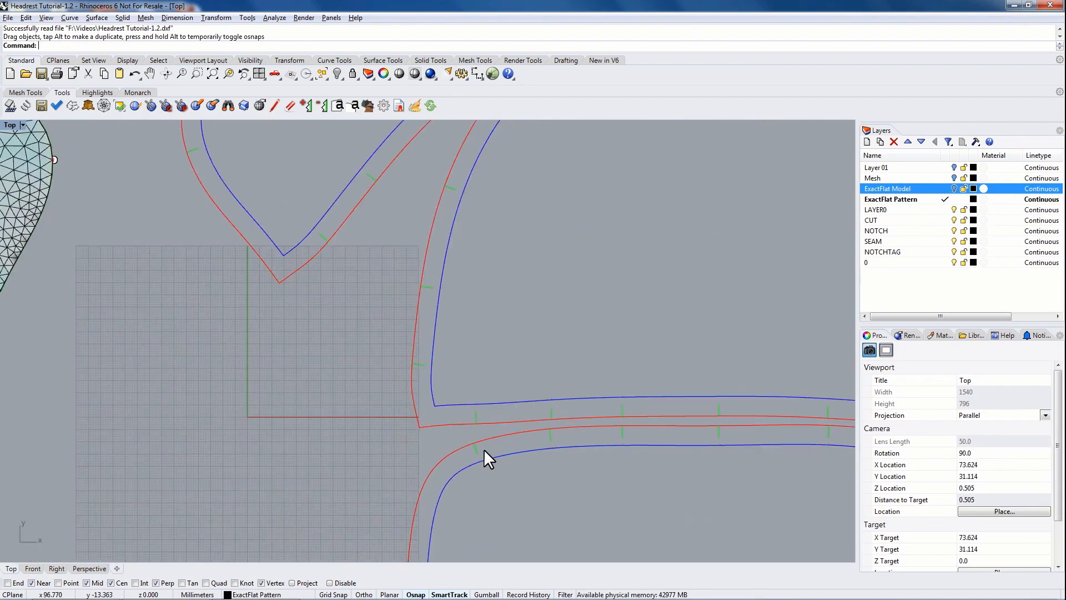
pyautogui.moveTo(610, 466); pyautogui.dragTo(309, 345, button='right')
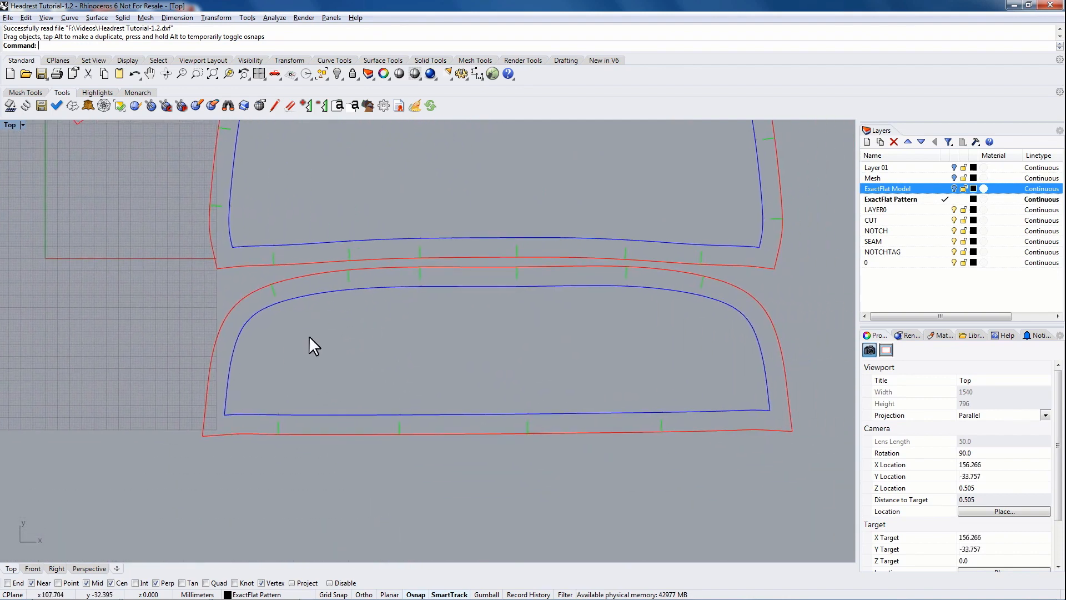
pyautogui.scroll(10, 277, 327)
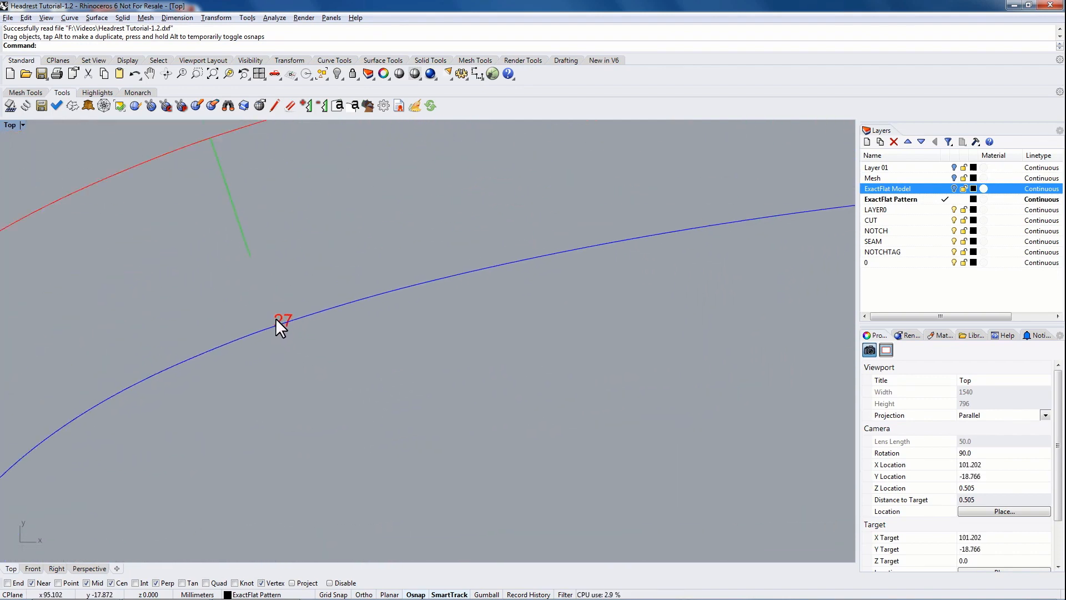
# Examine the notch tags along the narrow piece's seam line, and the cut lines, seam lines and notches of the other imported pieces
pyautogui.scroll(-1, 298, 317)
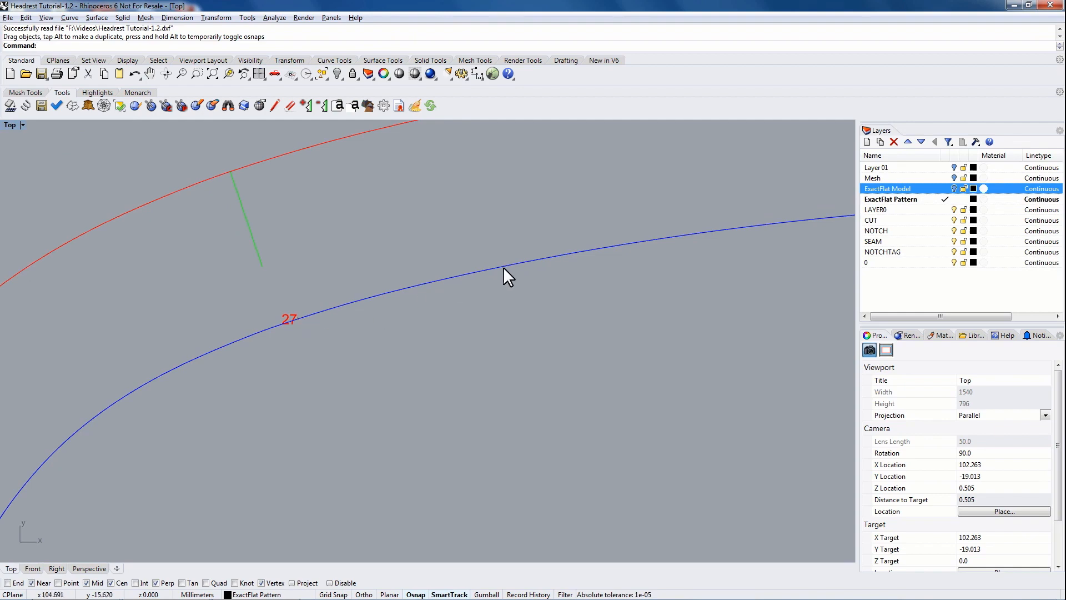
pyautogui.moveTo(700, 261); pyautogui.dragTo(195, 348, button='right')
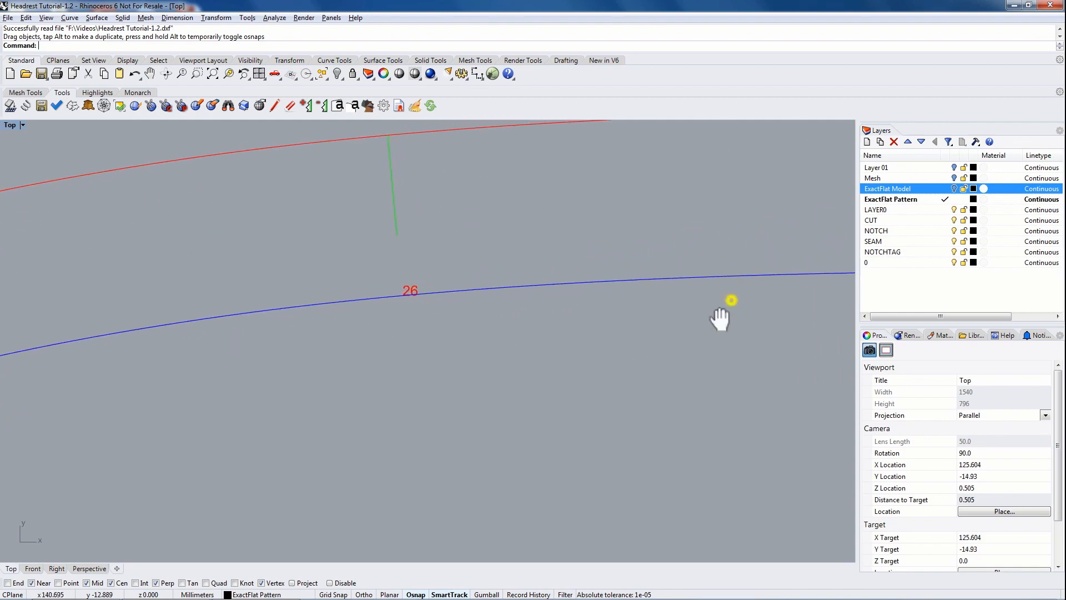
pyautogui.moveTo(725, 316); pyautogui.dragTo(465, 333, button='right')
pyautogui.scroll(-5, 558, 333)
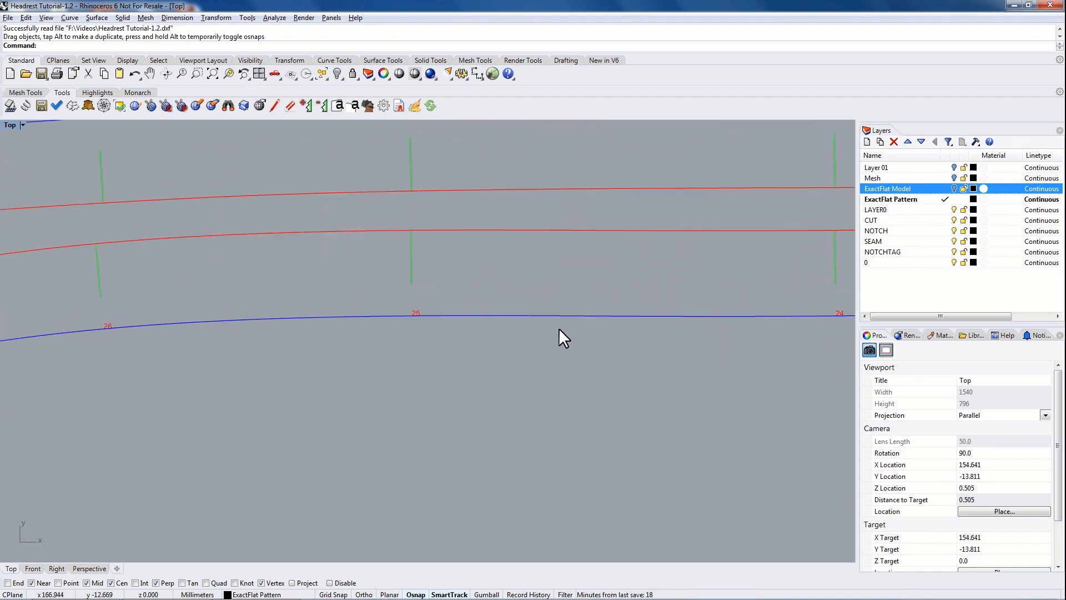
pyautogui.scroll(-6, 556, 353)
pyautogui.moveTo(502, 257); pyautogui.dragTo(494, 381, button='right')
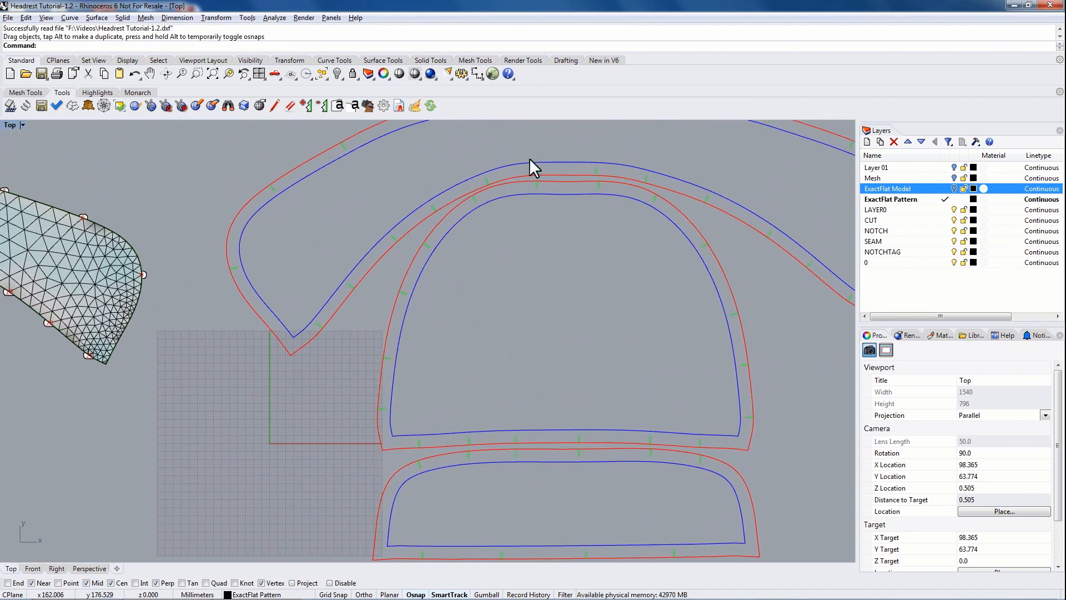
pyautogui.moveTo(507, 194); pyautogui.dragTo(369, 288, button='right')
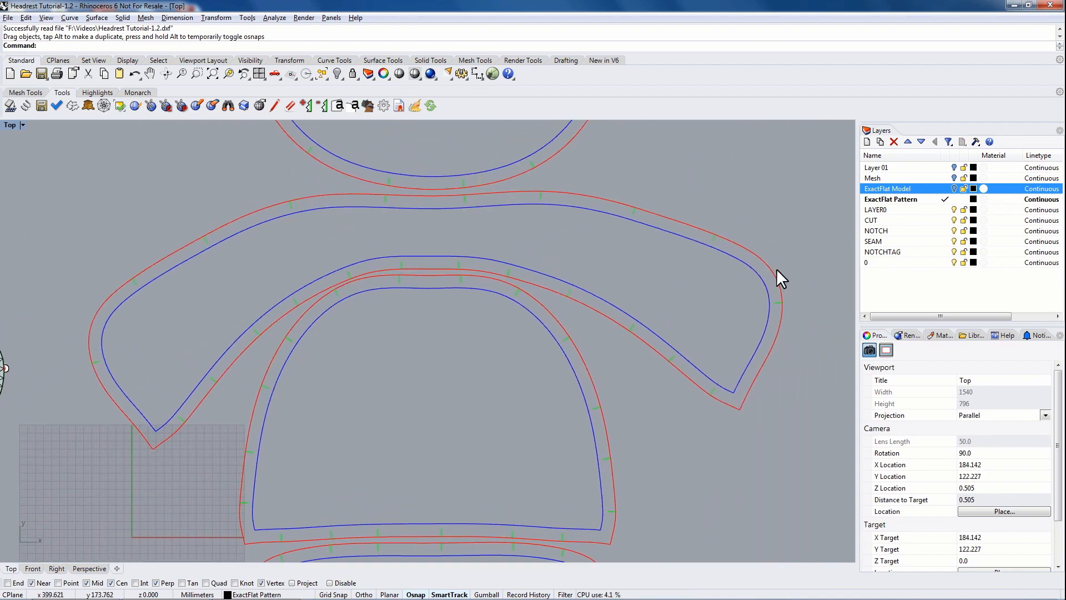
pyautogui.moveTo(278, 349); pyautogui.dragTo(332, 327, button='right')
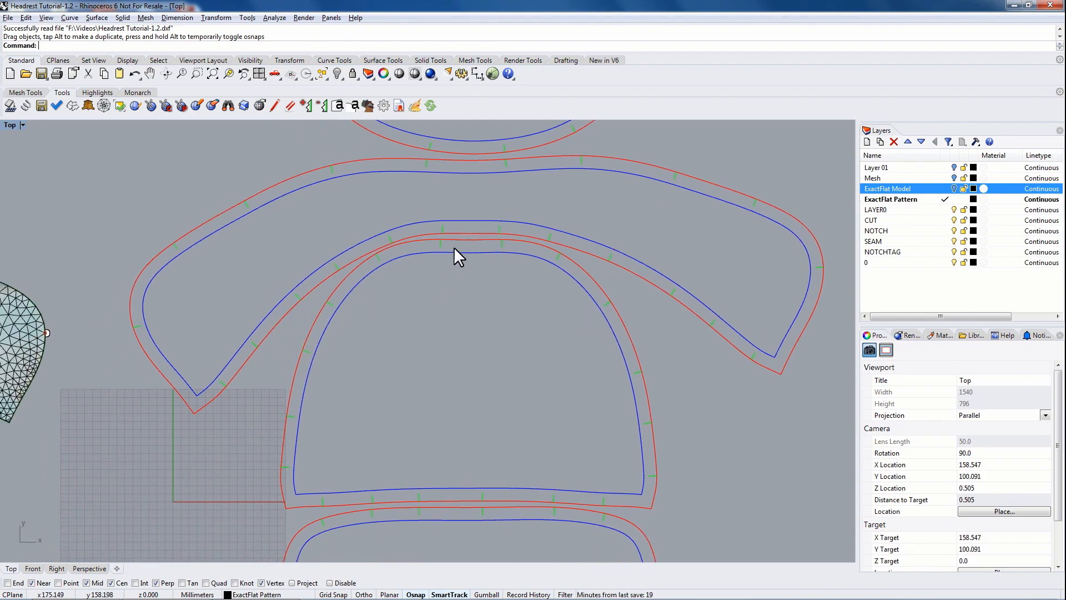
pyautogui.moveTo(327, 318); pyautogui.dragTo(707, 281, button='right')
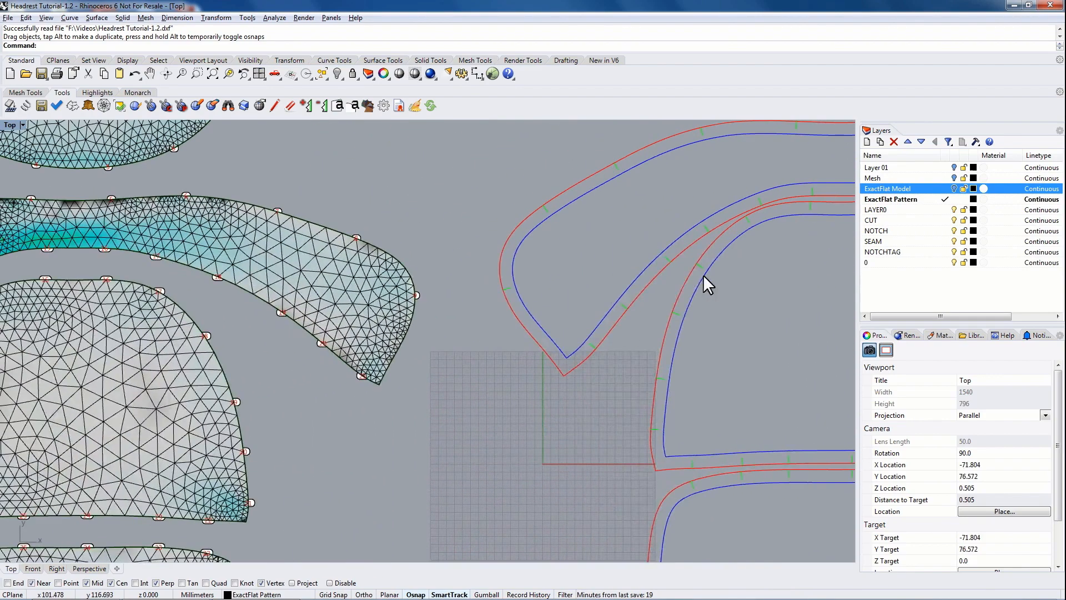
# Overlay the imported dome-shaped outline on its matching mesh piece for comparison, and move it back among the other imported outlines
pyautogui.scroll(-5, 673, 321)
pyautogui.moveTo(669, 320); pyautogui.dragTo(404, 345)
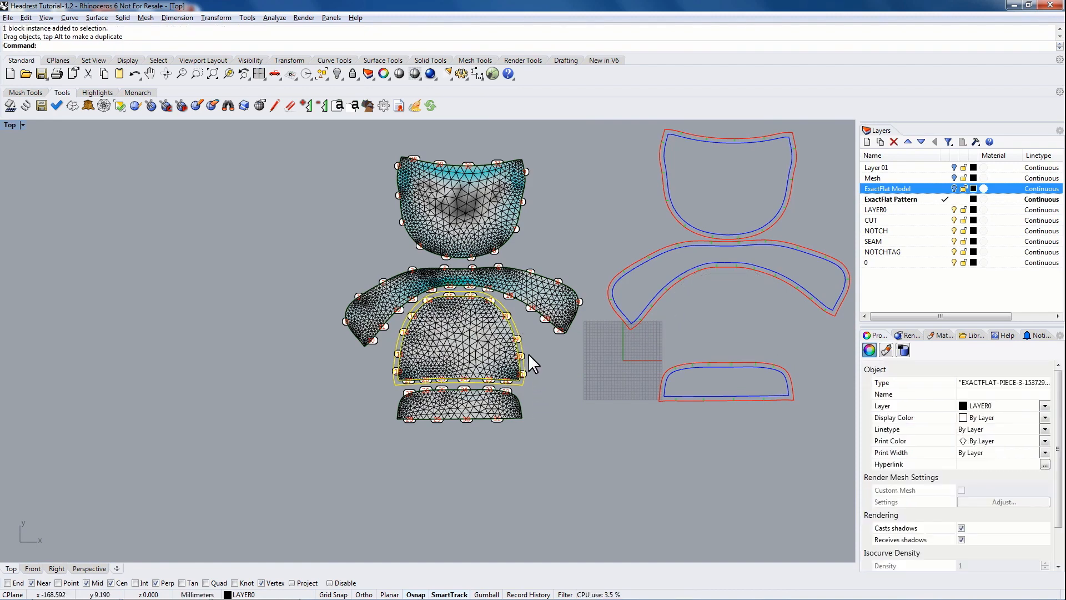
pyautogui.moveTo(514, 321); pyautogui.dragTo(780, 302)
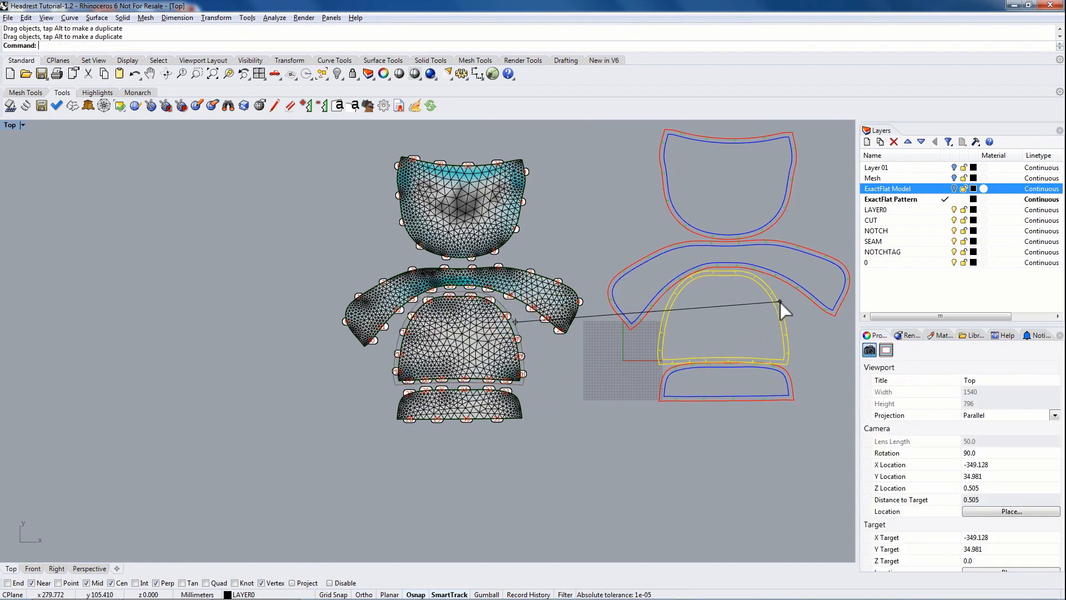
# Hide and show the CUT, SEAM and NOTCH layers one at a time to check which imported lines each contains
pyautogui.click(876, 220)
pyautogui.click(802, 195)
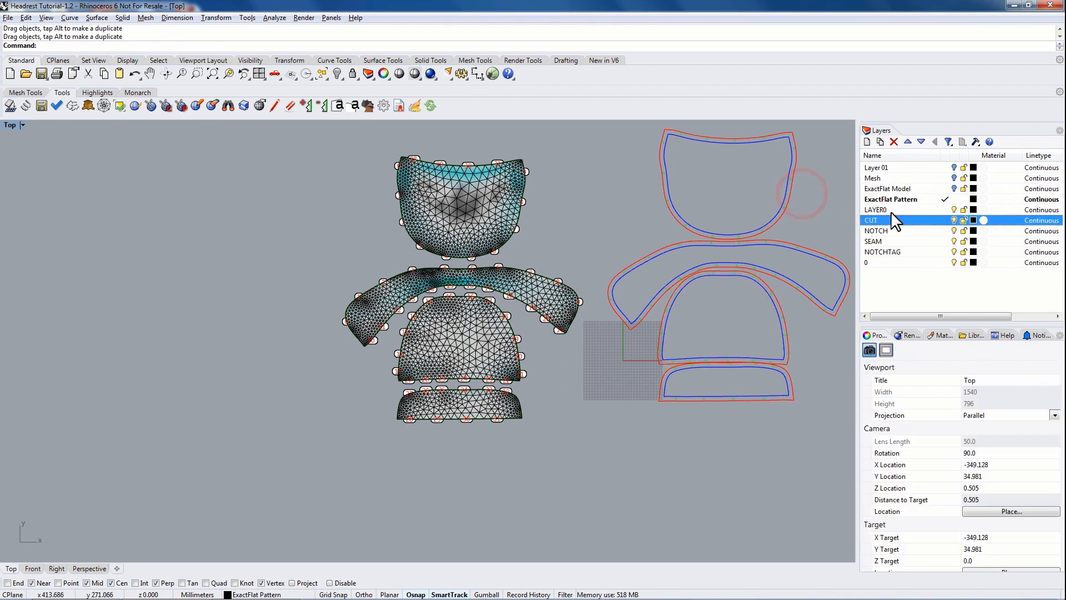
pyautogui.click(954, 221)
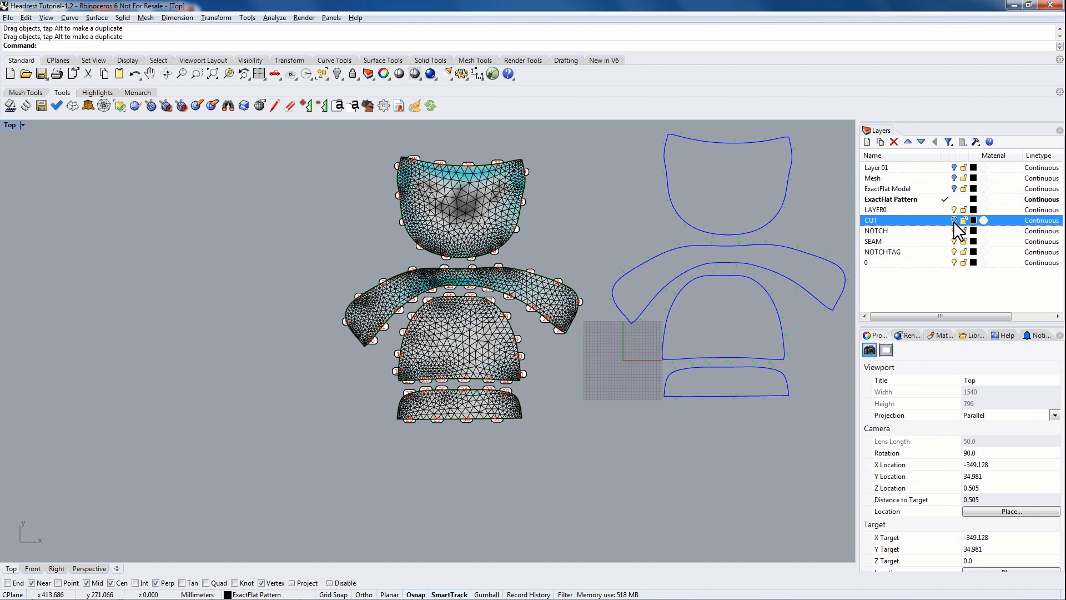
pyautogui.click(954, 220)
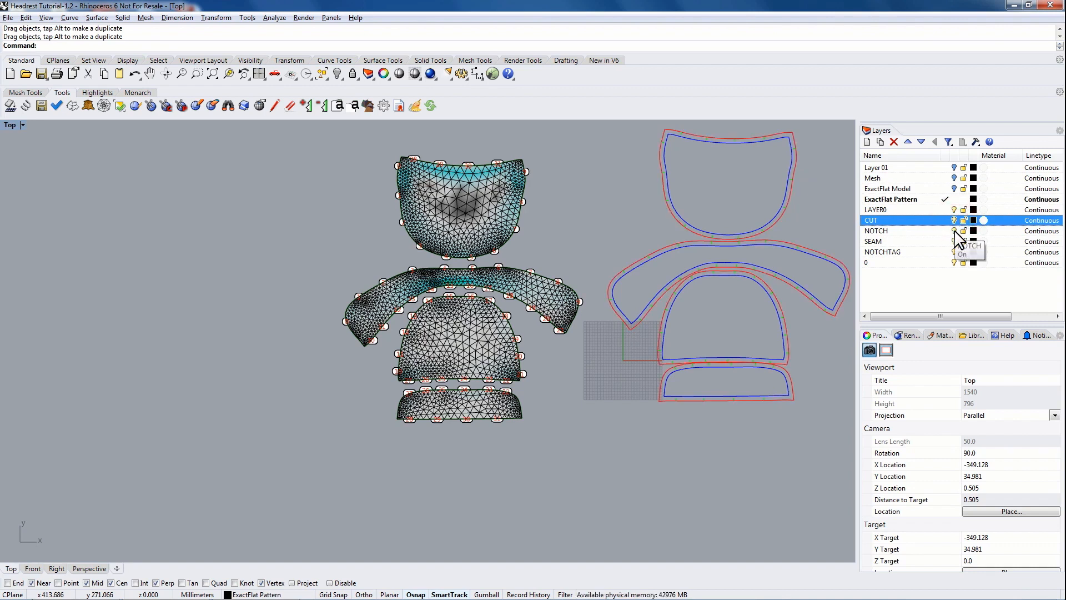
pyautogui.click(954, 241)
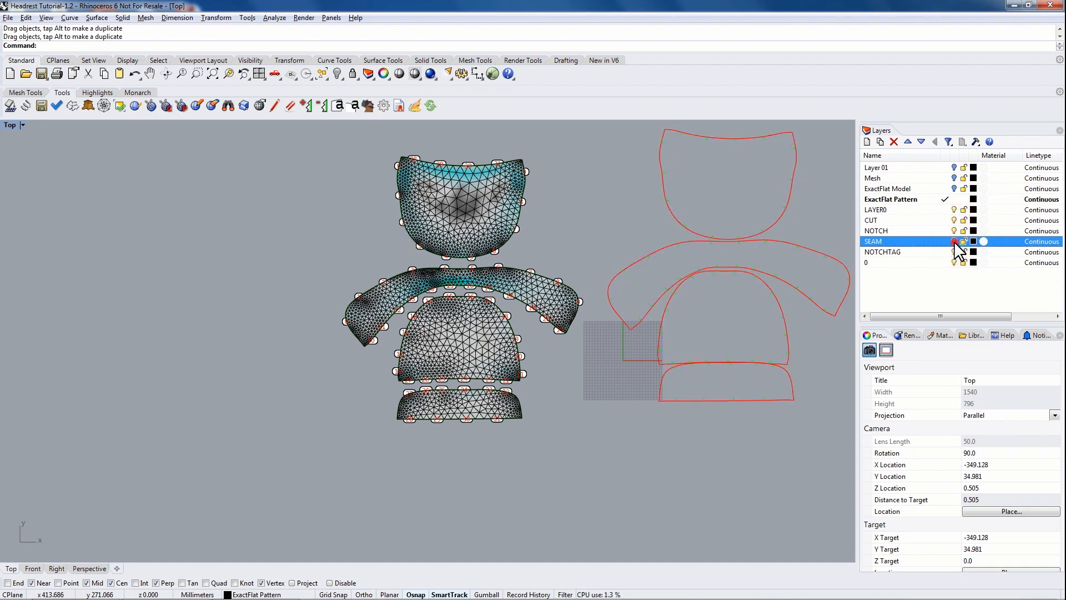
pyautogui.click(954, 240)
pyautogui.click(954, 230)
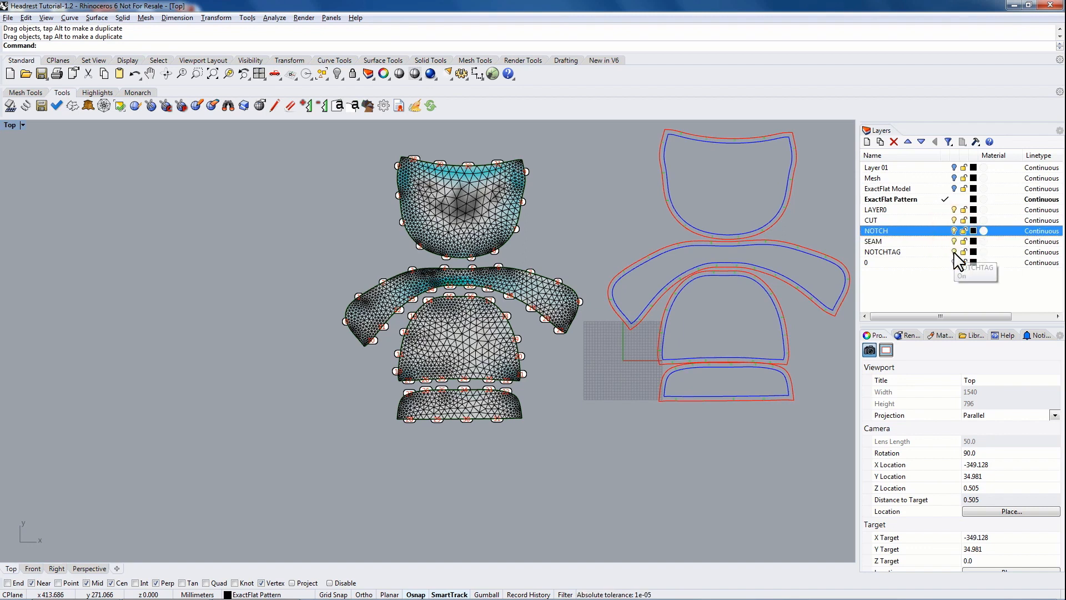
# Switch the NOTCHTAG layer off and on while checking the notch numbers up close on the curved band's seam line
pyautogui.click(953, 252)
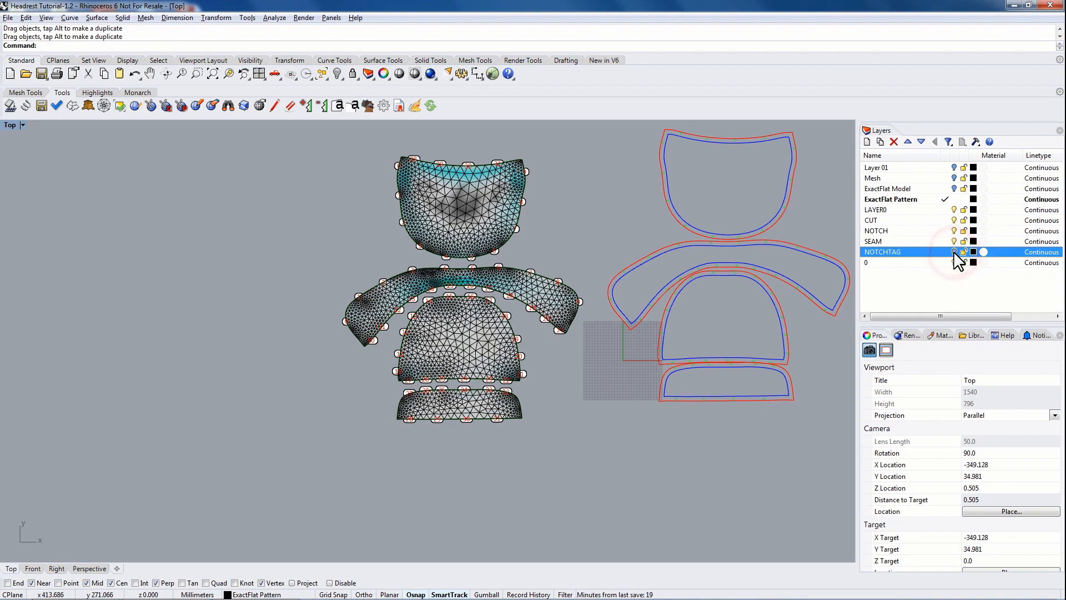
pyautogui.scroll(5, 720, 244)
pyautogui.scroll(3, 683, 219)
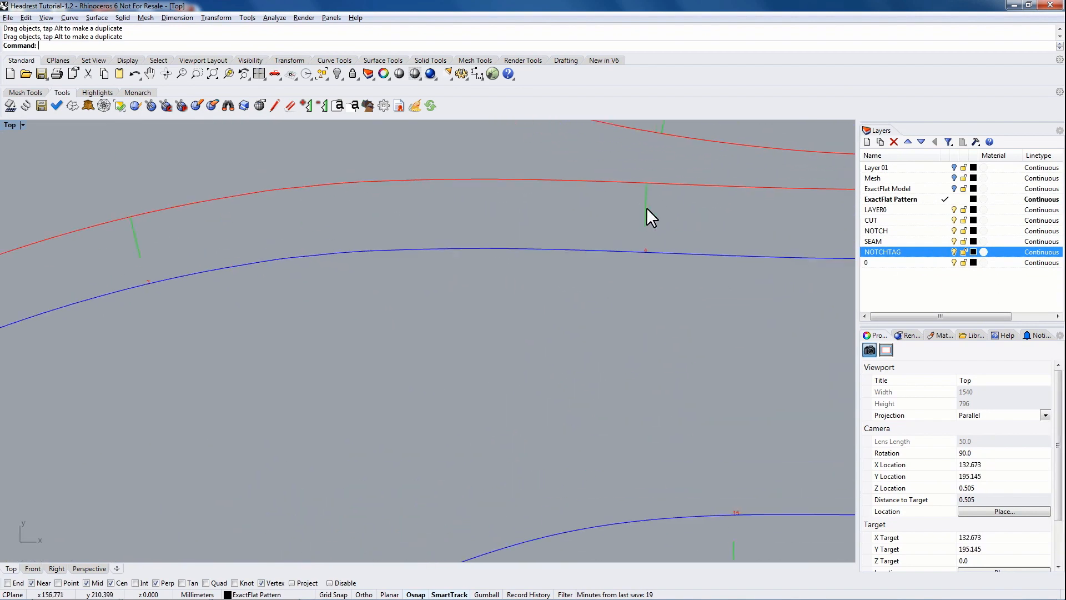
pyautogui.click(954, 252)
pyautogui.click(955, 252)
# Compare the complete set of imported DXF outlines with the four flattened mesh pieces side by side
pyautogui.scroll(-5, 673, 309)
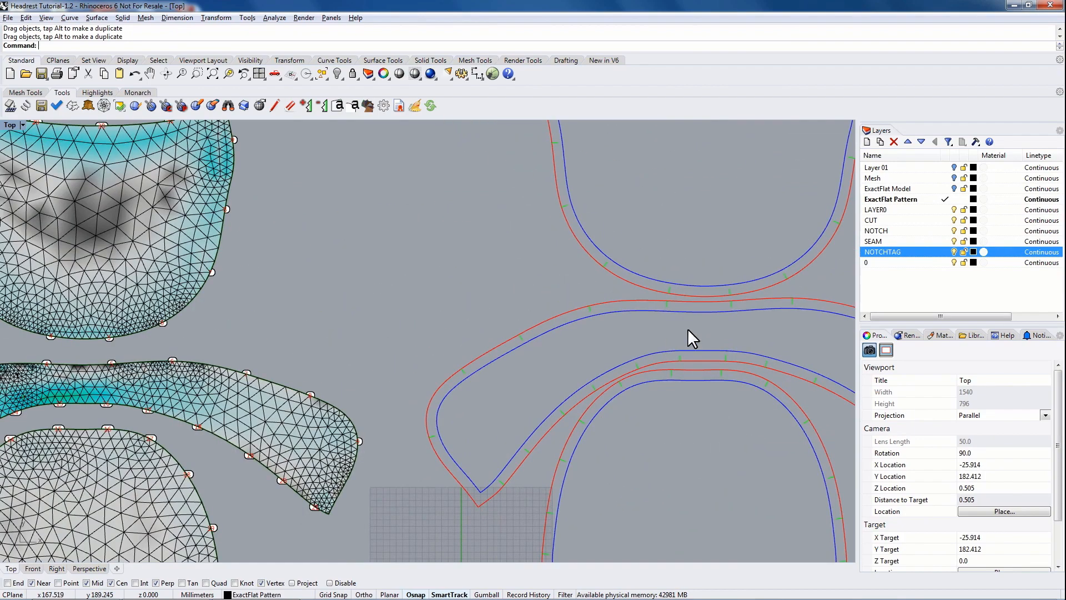
pyautogui.moveTo(690, 335); pyautogui.dragTo(622, 272, button='right')
pyautogui.scroll(-5, 621, 272)
pyautogui.scroll(1, 634, 227)
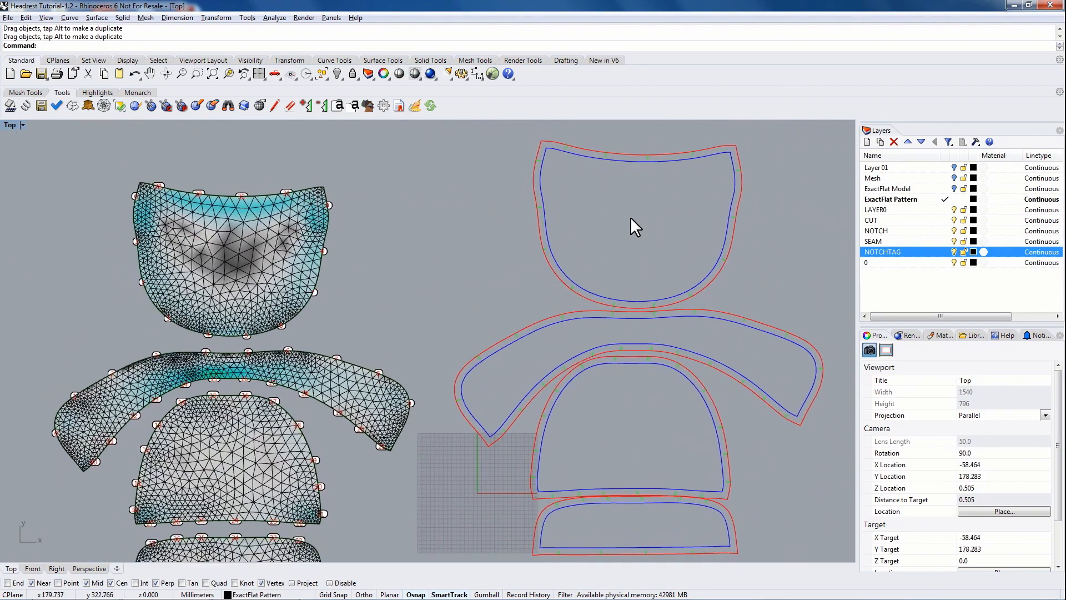
pyautogui.scroll(-2, 631, 222)
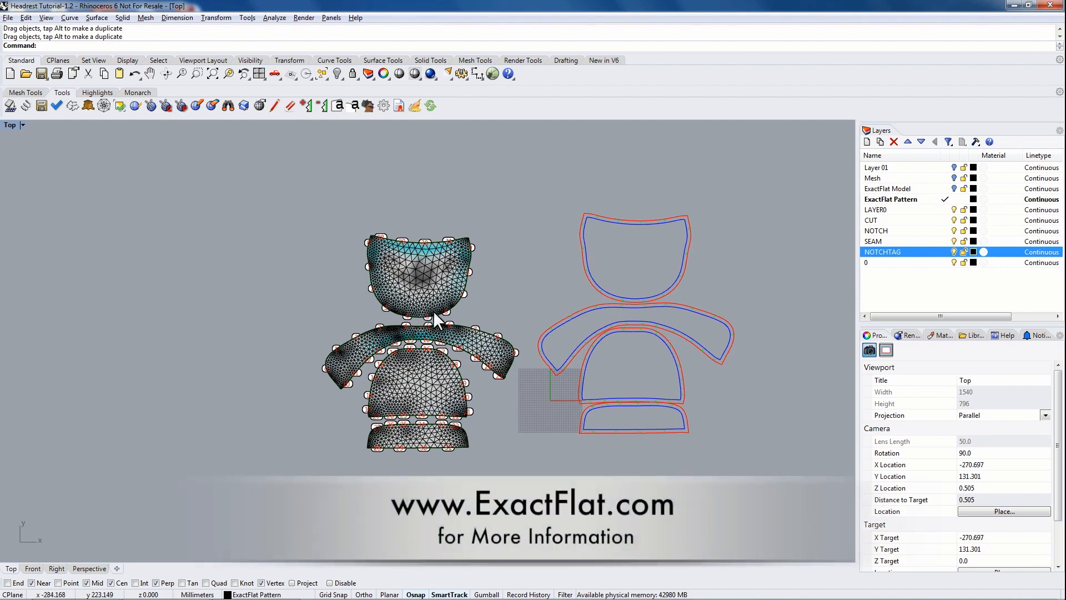
pyautogui.scroll(4, 457, 307)
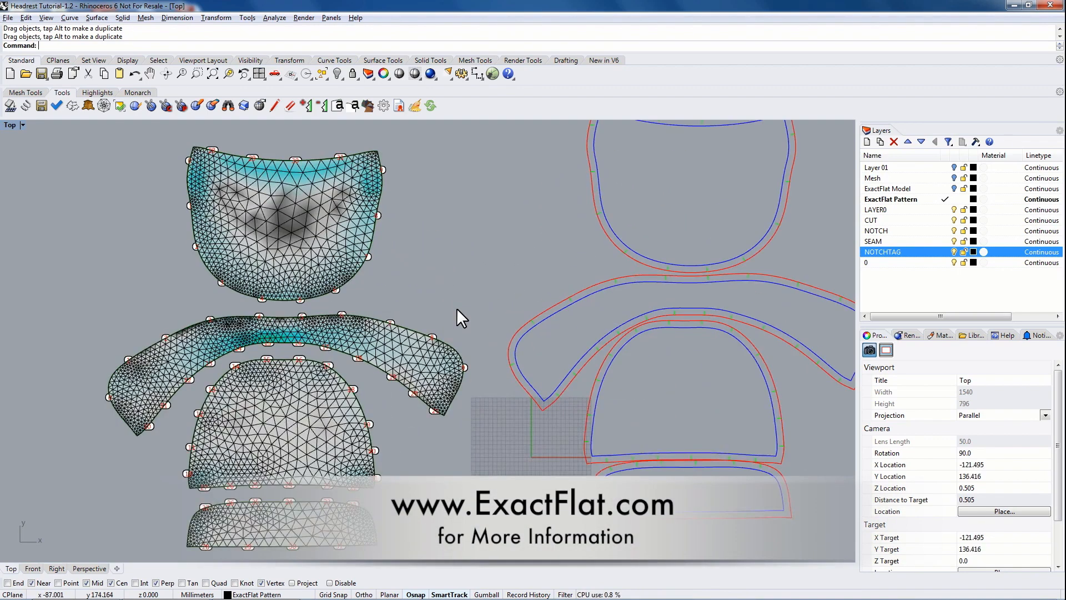
pyautogui.scroll(-2, 463, 300)
pyautogui.scroll(-2, 463, 295)
pyautogui.moveTo(469, 302); pyautogui.dragTo(443, 332, button='right')
pyautogui.scroll(2, 423, 363)
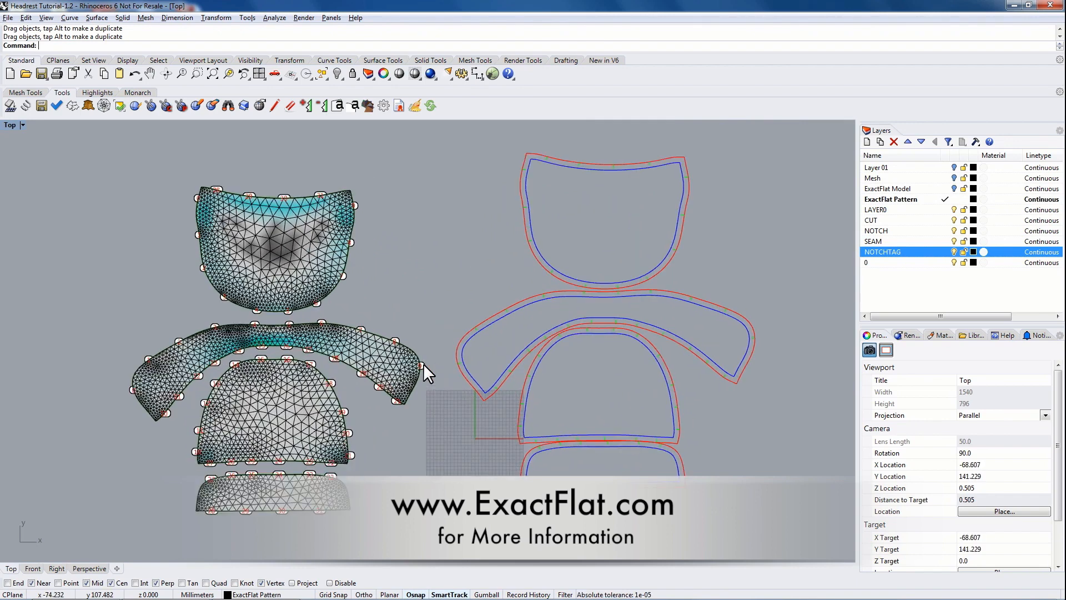